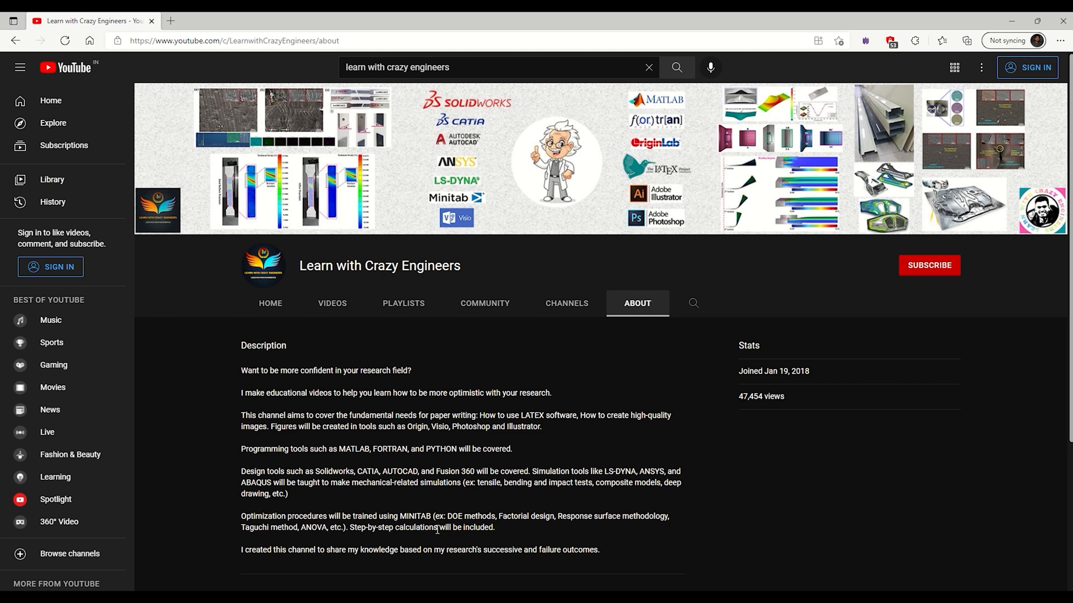
Step: Switch to SOLIDWORKS and create a new part from the PART_MM template
{"action": "key", "text": "alt+Tab"}
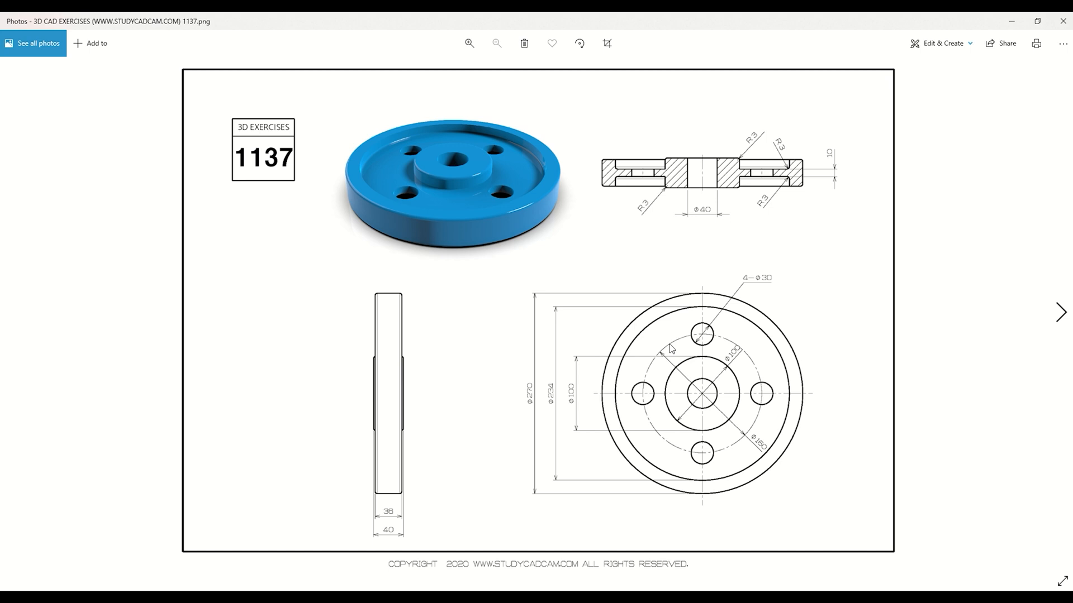
{"action": "left_click", "coordinate": [373, 553]}
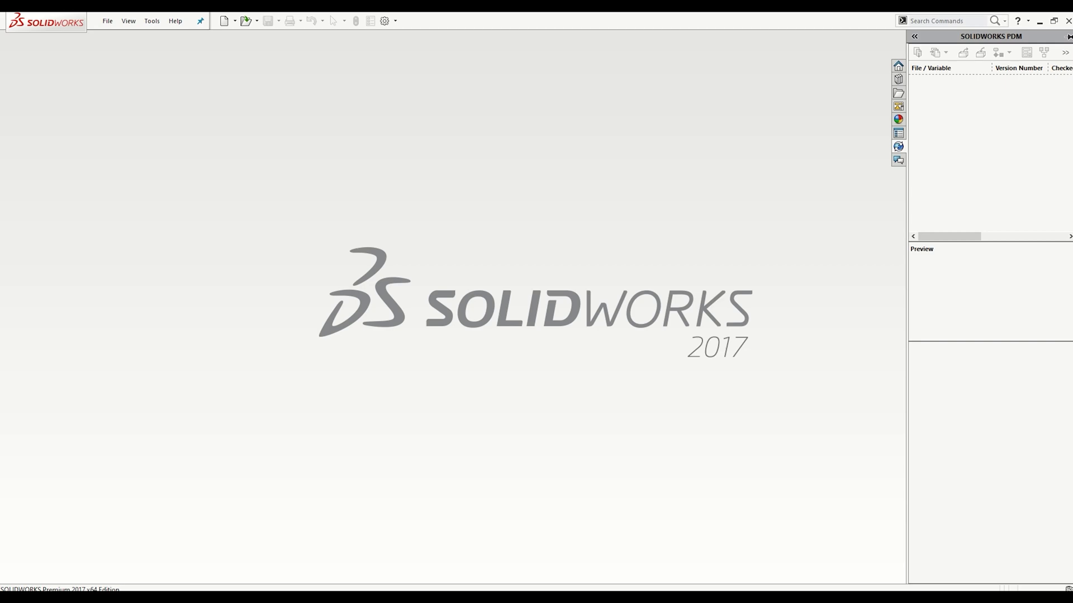
{"action": "left_click", "coordinate": [235, 20]}
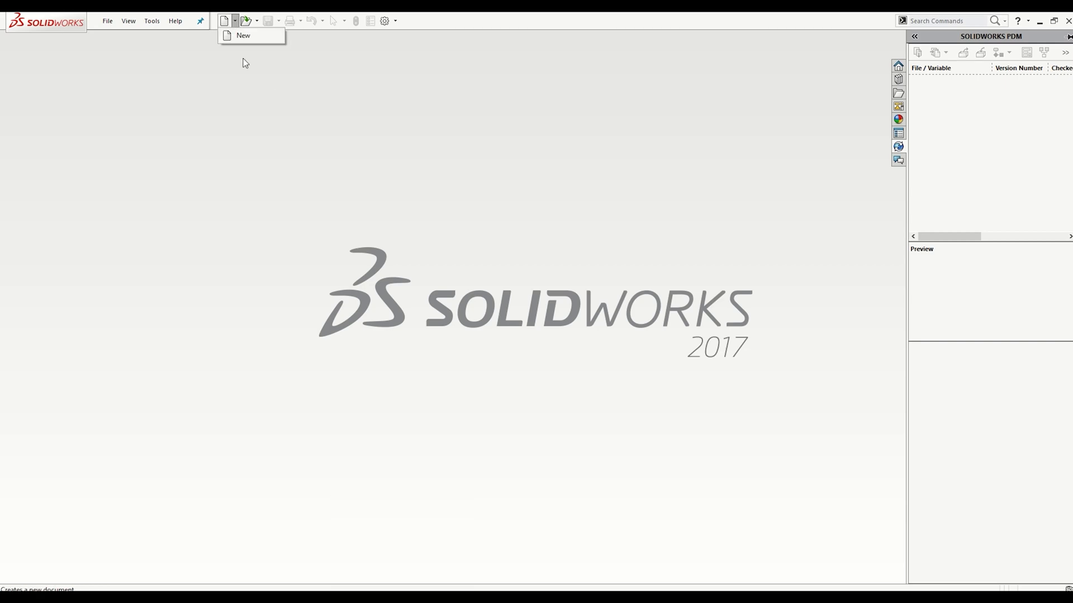
{"action": "left_click", "coordinate": [246, 37]}
{"action": "left_click", "coordinate": [251, 186]}
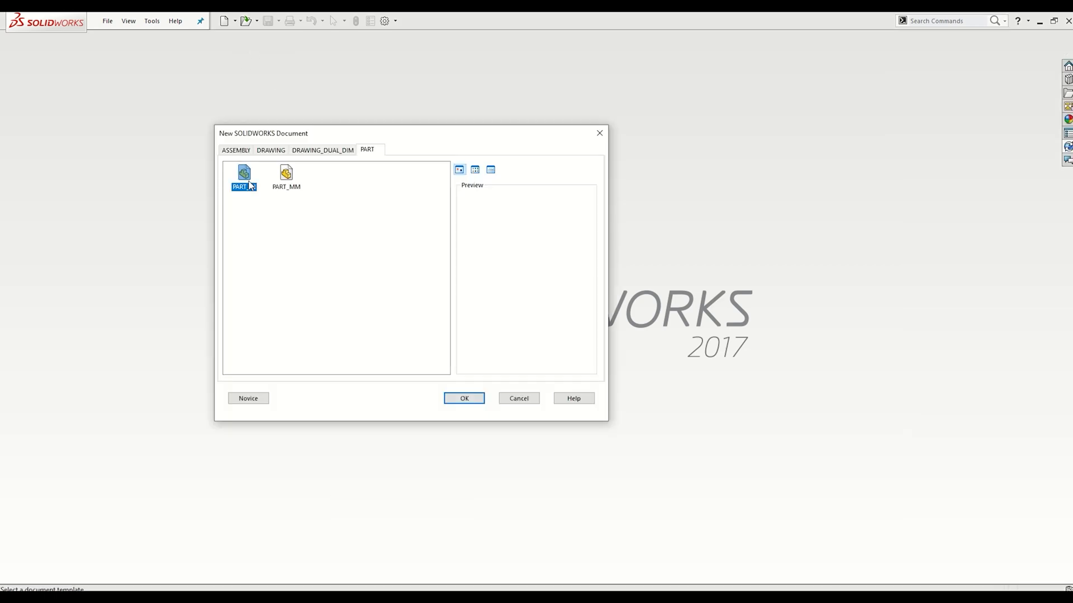
{"action": "double_click", "coordinate": [286, 173]}
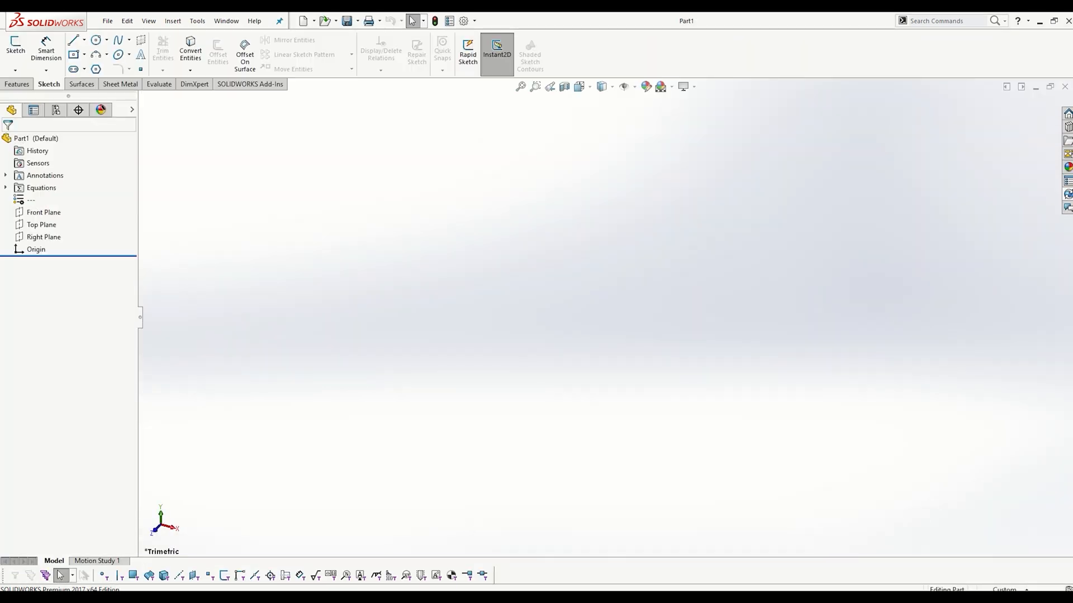
Step: Consult the flywheel exercise drawing and start a sketch on the Front Plane
{"action": "key", "text": "alt+Tab"}
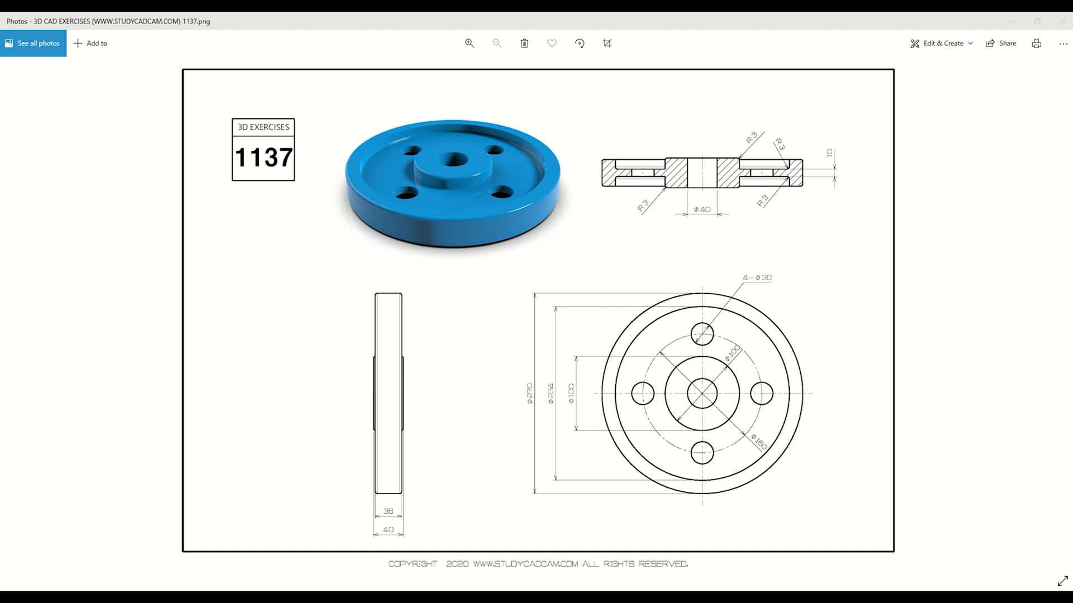
{"action": "key", "text": "alt+Tab"}
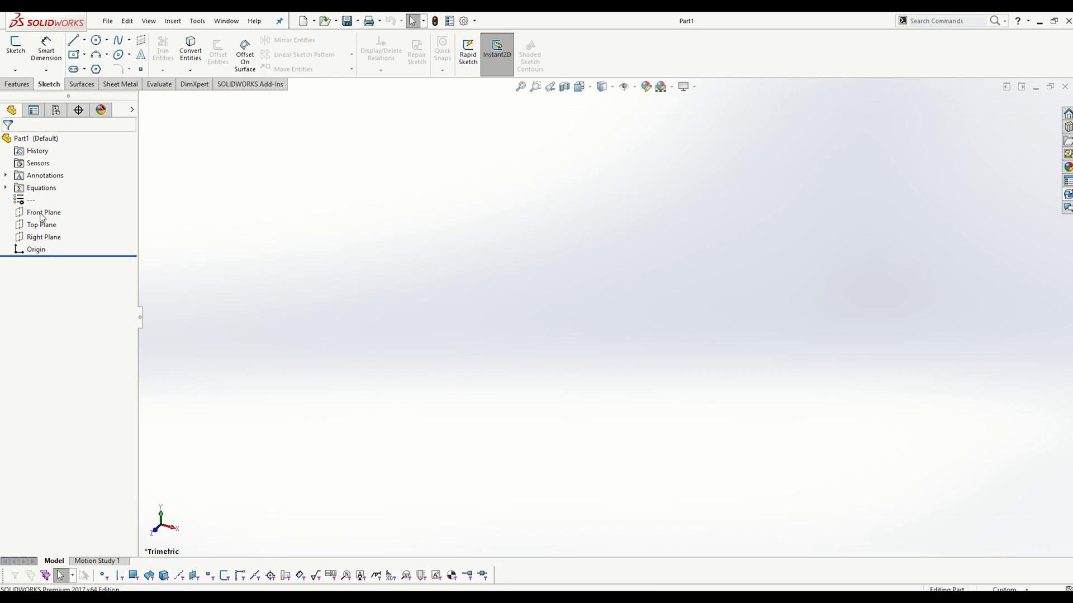
{"action": "left_click", "coordinate": [40, 213]}
{"action": "left_click", "coordinate": [47, 190]}
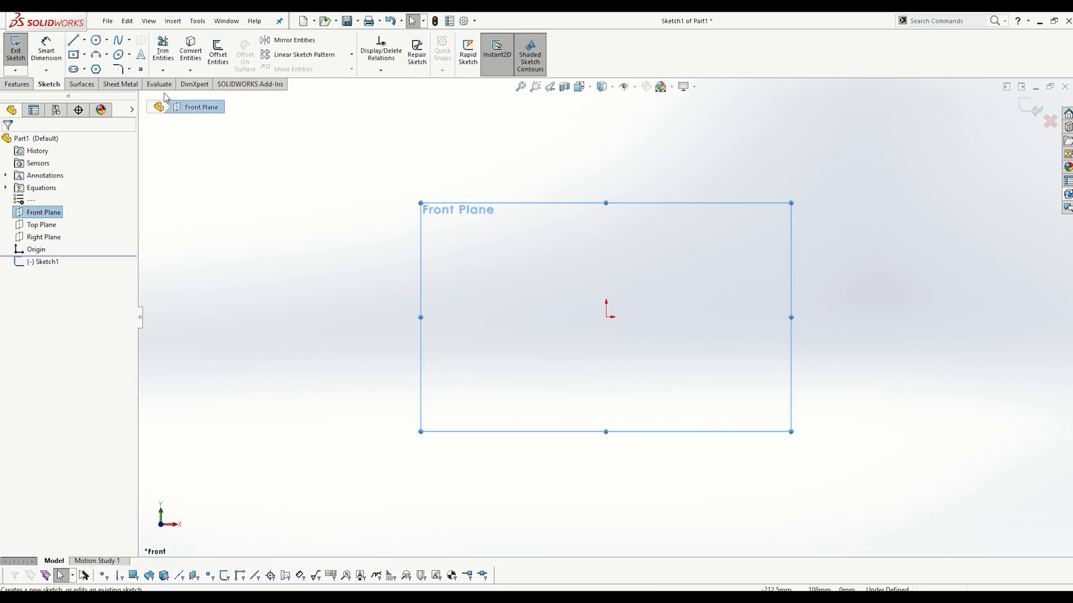
Step: Draw one vertical centerline upward and one horizontal centerline rightward, both starting at the origin
{"action": "left_click", "coordinate": [85, 41]}
{"action": "left_click", "coordinate": [96, 64]}
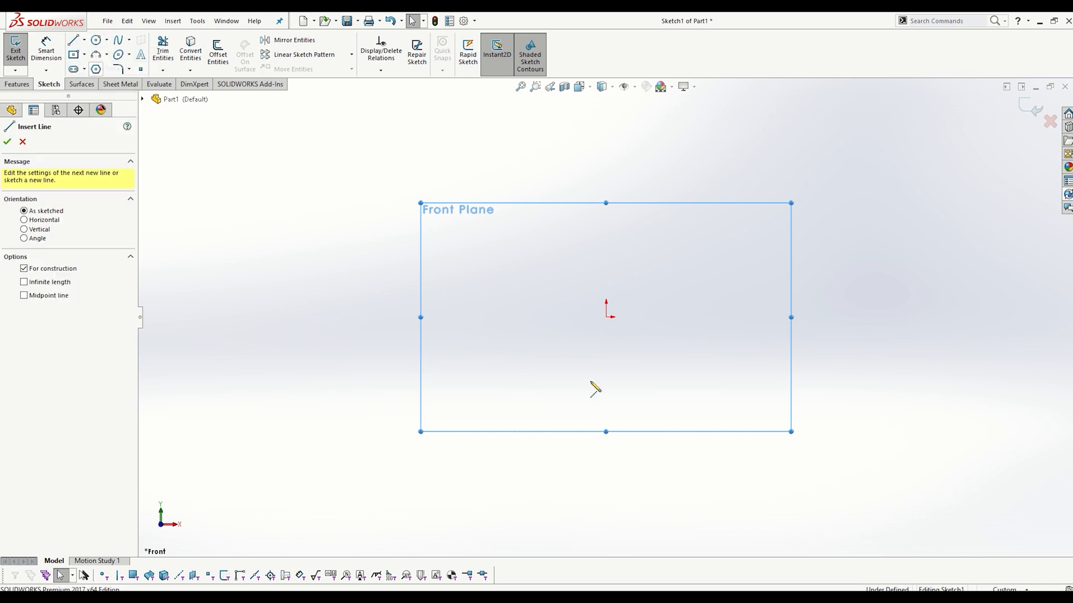
{"action": "left_click", "coordinate": [607, 316]}
{"action": "left_click", "coordinate": [606, 143]}
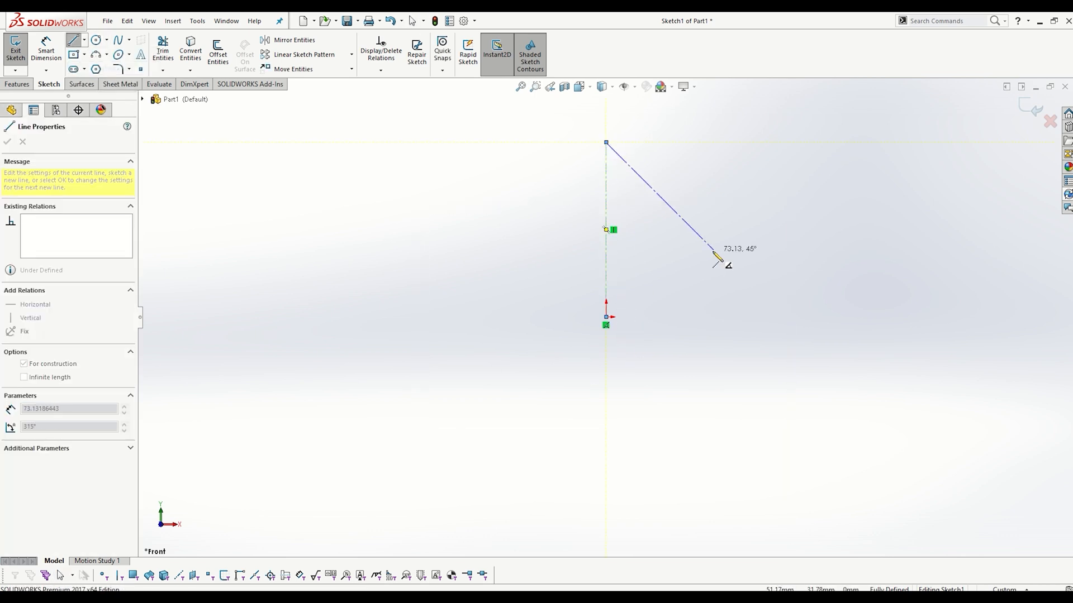
{"action": "key", "text": "Escape"}
{"action": "left_click", "coordinate": [606, 317]}
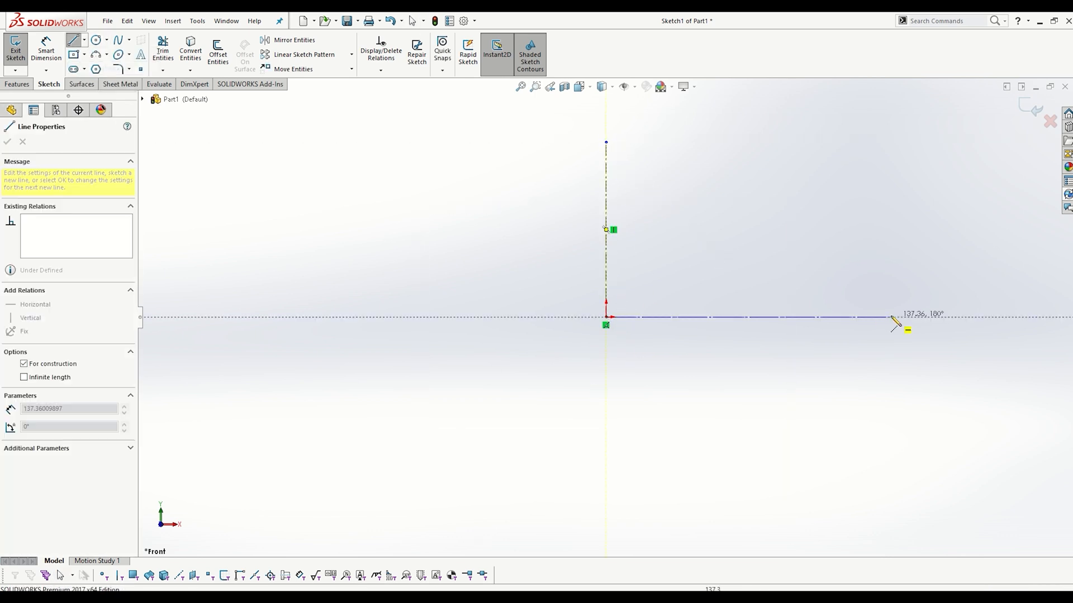
{"action": "left_click", "coordinate": [848, 318]}
{"action": "key", "text": "Escape"}
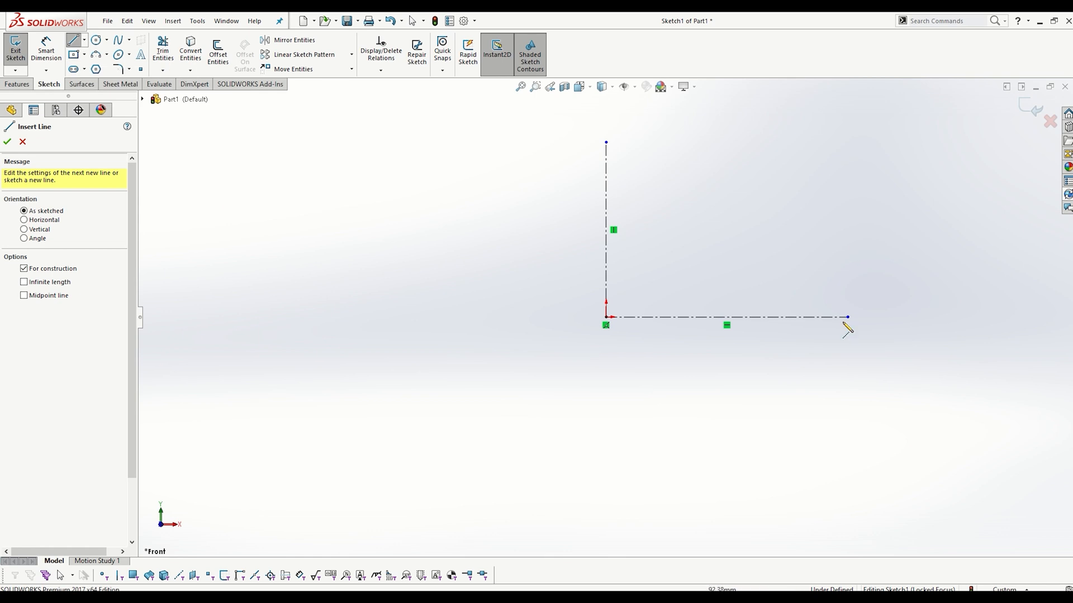
{"action": "key", "text": "Escape"}
Step: Swing the horizontal centerline to the opposite side of the origin and delete both centerlines
{"action": "left_click_drag", "start_coordinate": [847, 317], "coordinate": [441, 317]}
{"action": "left_click", "coordinate": [474, 407]}
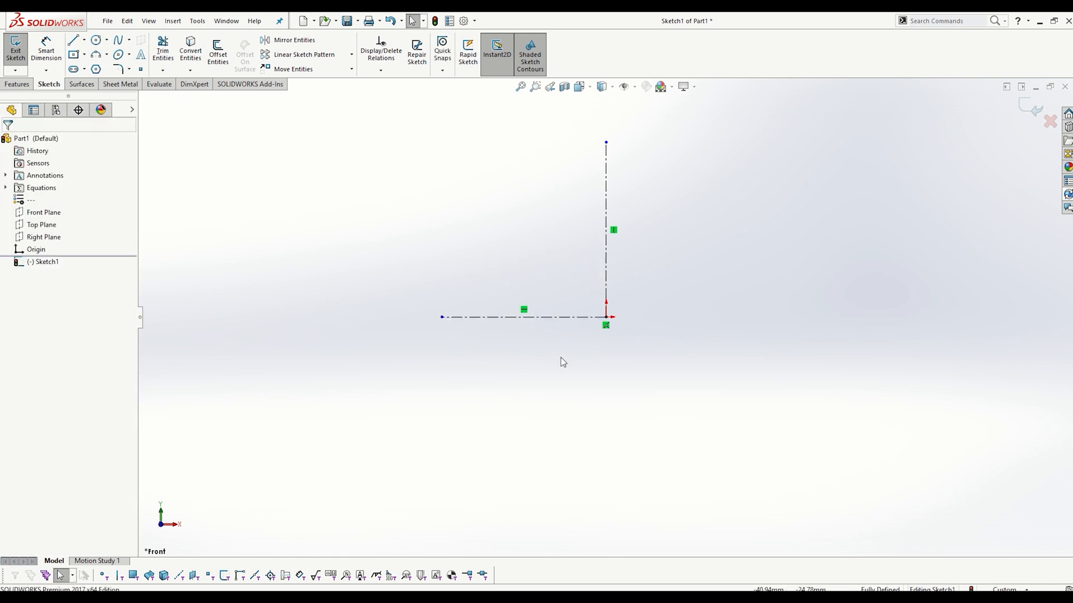
{"action": "left_click_drag", "start_coordinate": [733, 370], "coordinate": [441, 226]}
{"action": "key", "text": "Delete"}
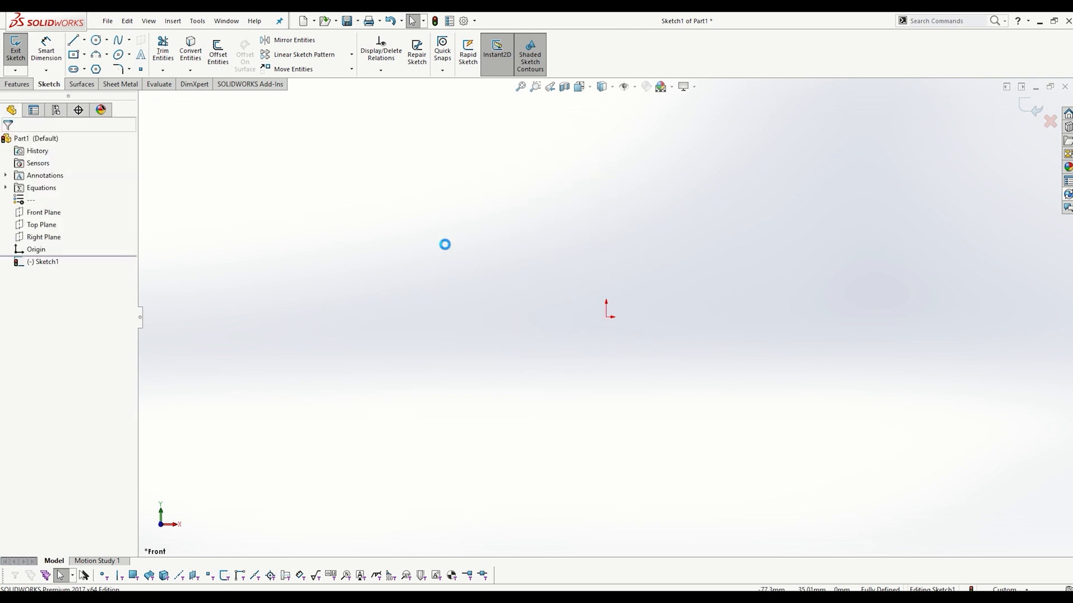
Step: Add a horizontal construction centerline of infinite length through the origin
{"action": "left_click", "coordinate": [85, 40]}
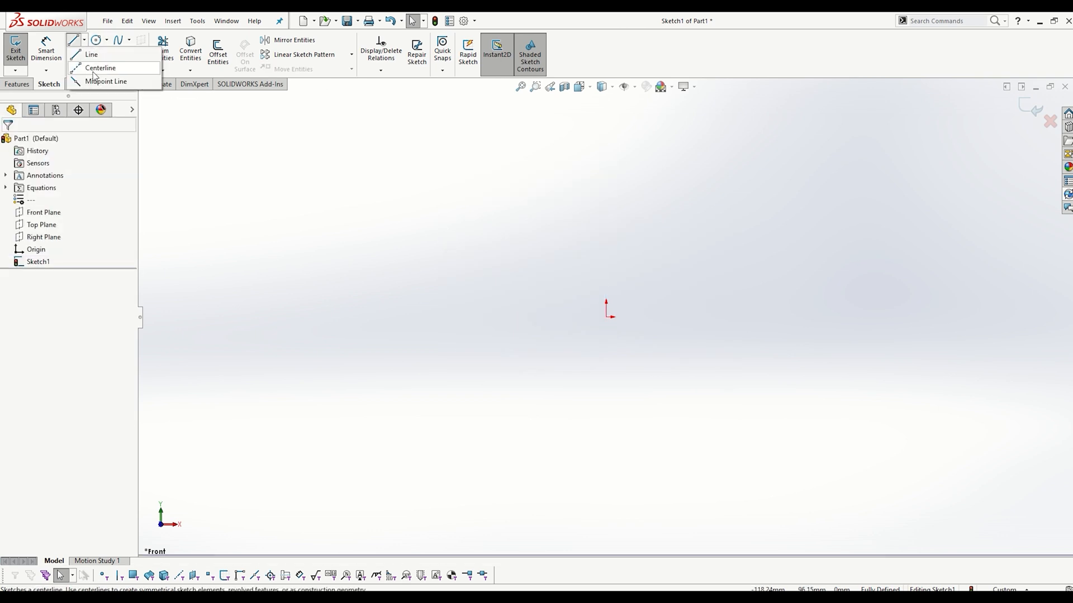
{"action": "left_click", "coordinate": [95, 68]}
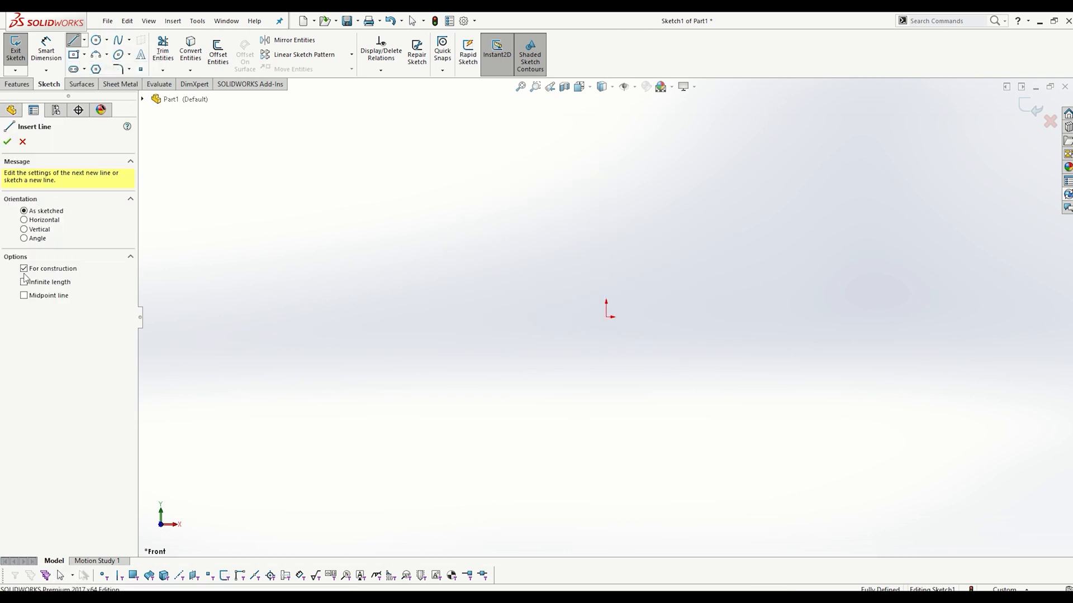
{"action": "left_click", "coordinate": [47, 283]}
{"action": "left_click", "coordinate": [24, 219]}
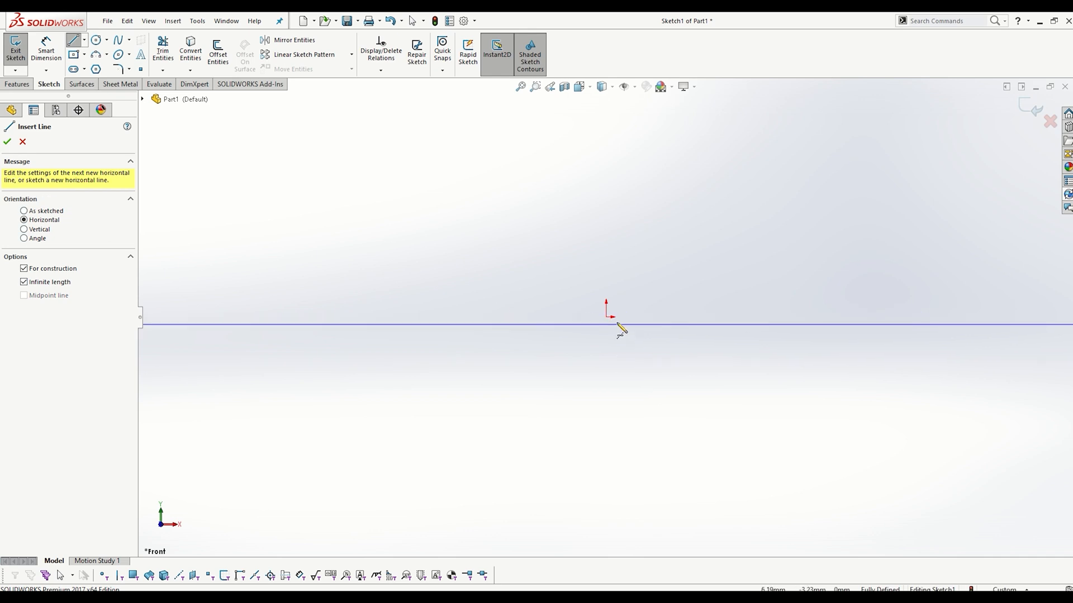
{"action": "left_click", "coordinate": [606, 317]}
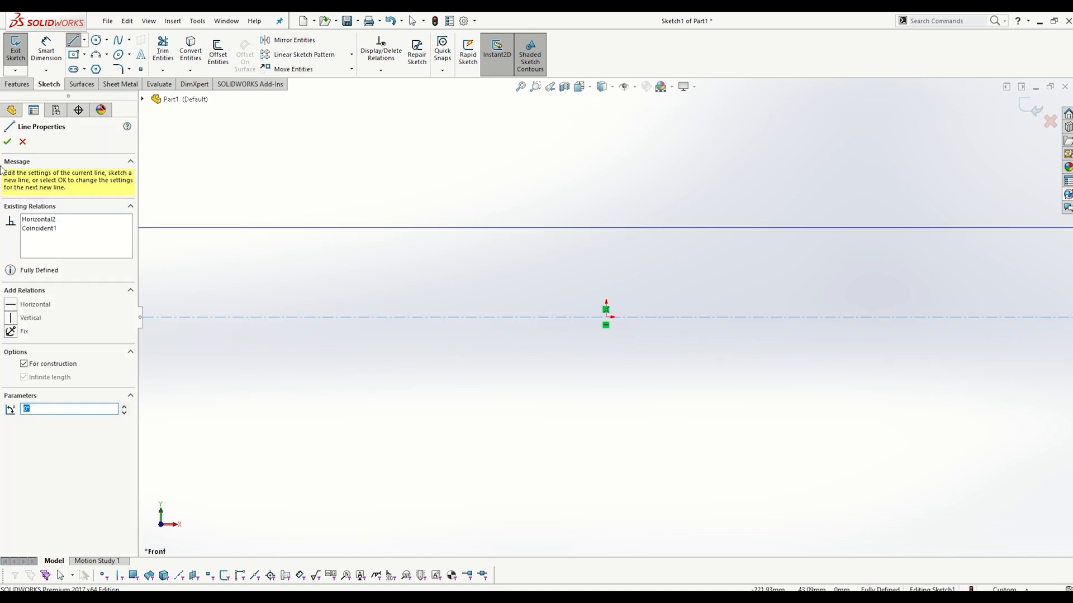
{"action": "left_click", "coordinate": [7, 142]}
Step: Add a vertical construction centerline of infinite length through the origin
{"action": "left_click", "coordinate": [38, 230]}
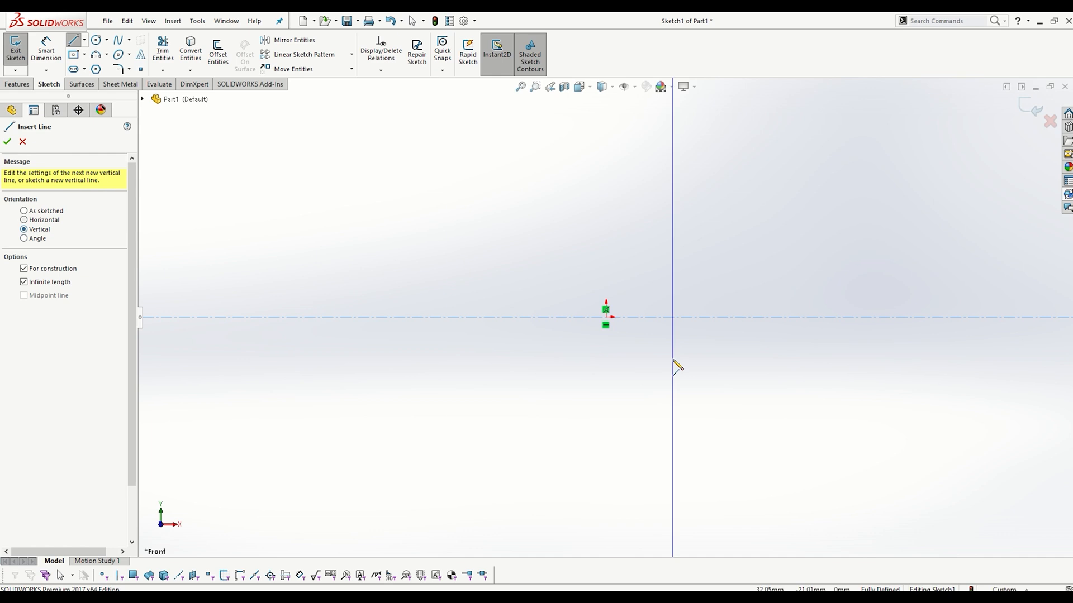
{"action": "left_click", "coordinate": [614, 326]}
{"action": "key", "text": "Escape"}
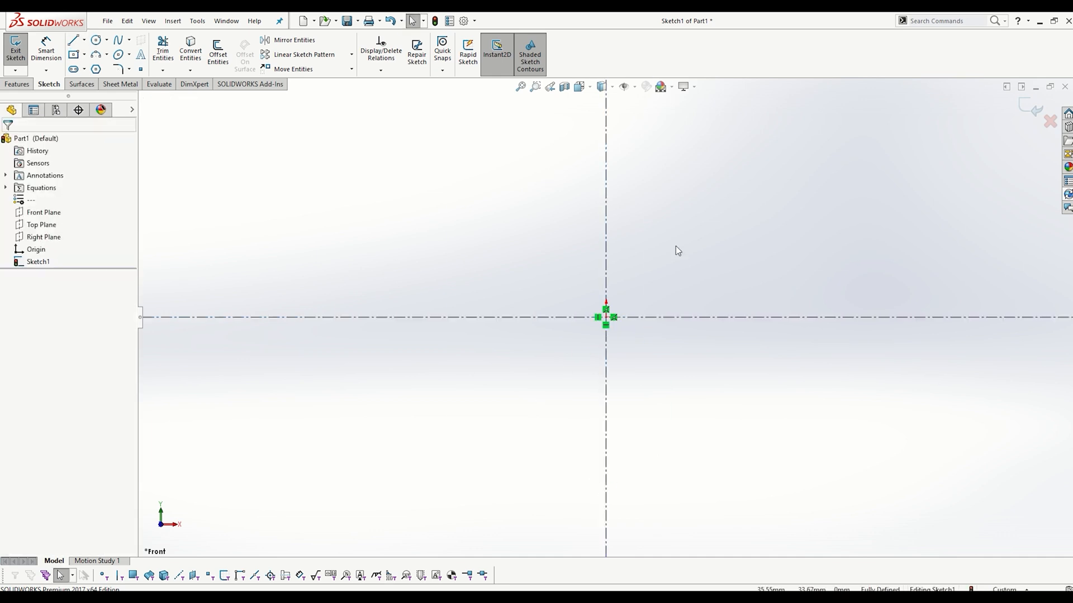
Step: Sketch the rim outline left of the origin: an outer vertical line about 40 mm long, a horizontal bottom edge and a short vertical step up
{"action": "left_click", "coordinate": [84, 54]}
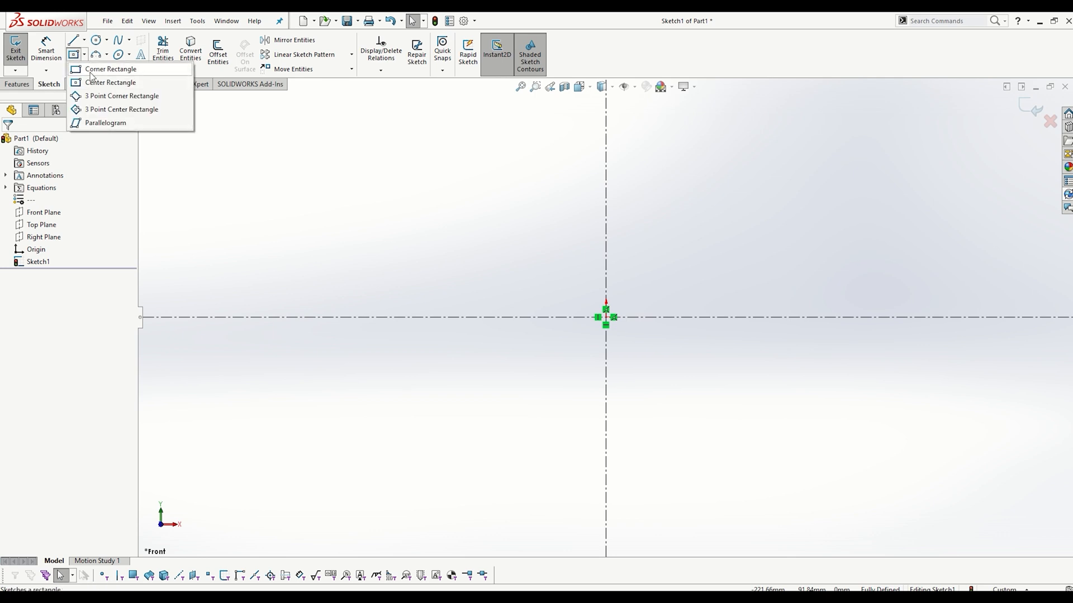
{"action": "left_click", "coordinate": [72, 42]}
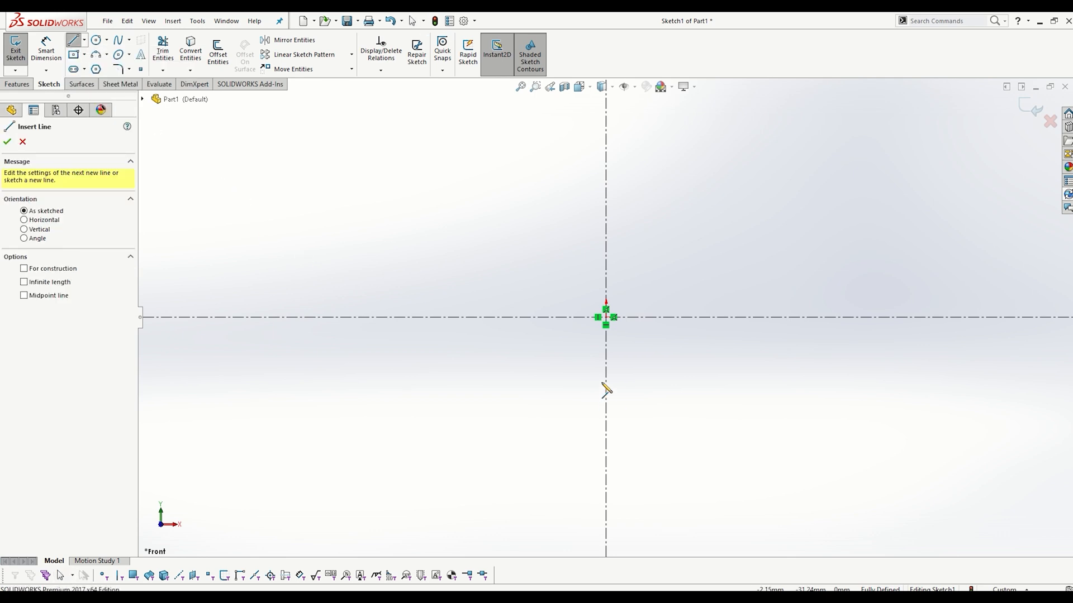
{"action": "left_click", "coordinate": [356, 278]}
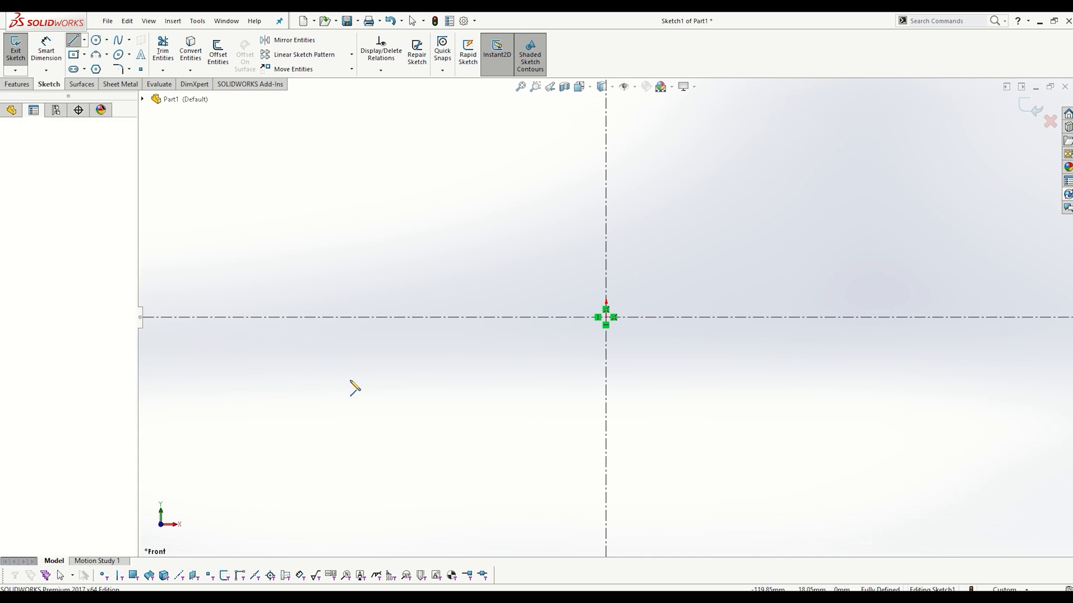
{"action": "left_click", "coordinate": [357, 359]}
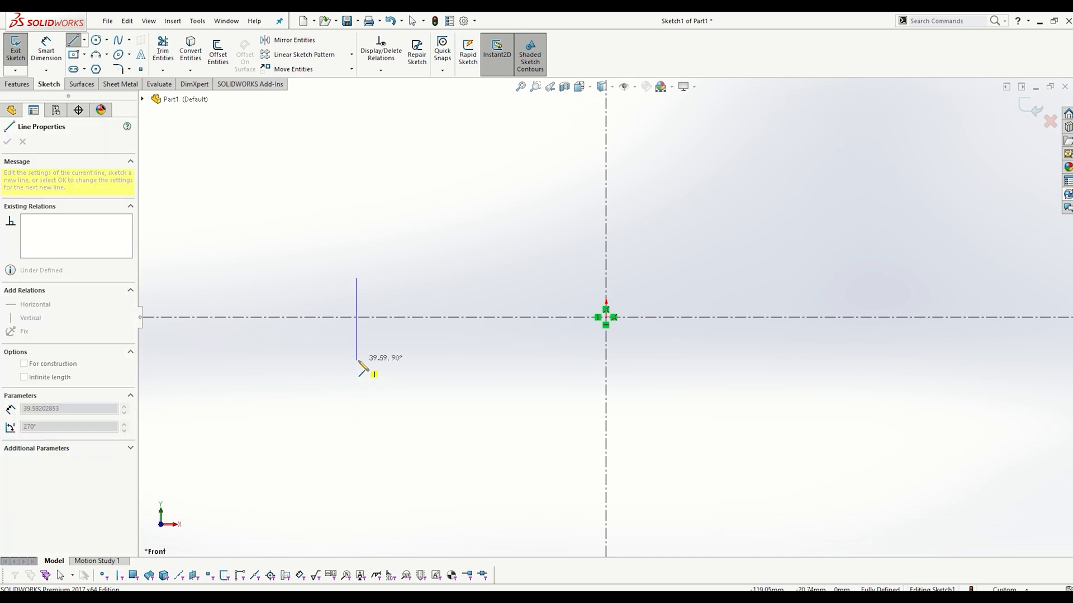
{"action": "left_click", "coordinate": [403, 360]}
{"action": "left_click", "coordinate": [403, 341]}
Step: Continue the line chain with the web edge, a step down, a hub bottom about 24 mm wide and a vertical about 23 mm up to the horizontal centerline
{"action": "left_click", "coordinate": [452, 341]}
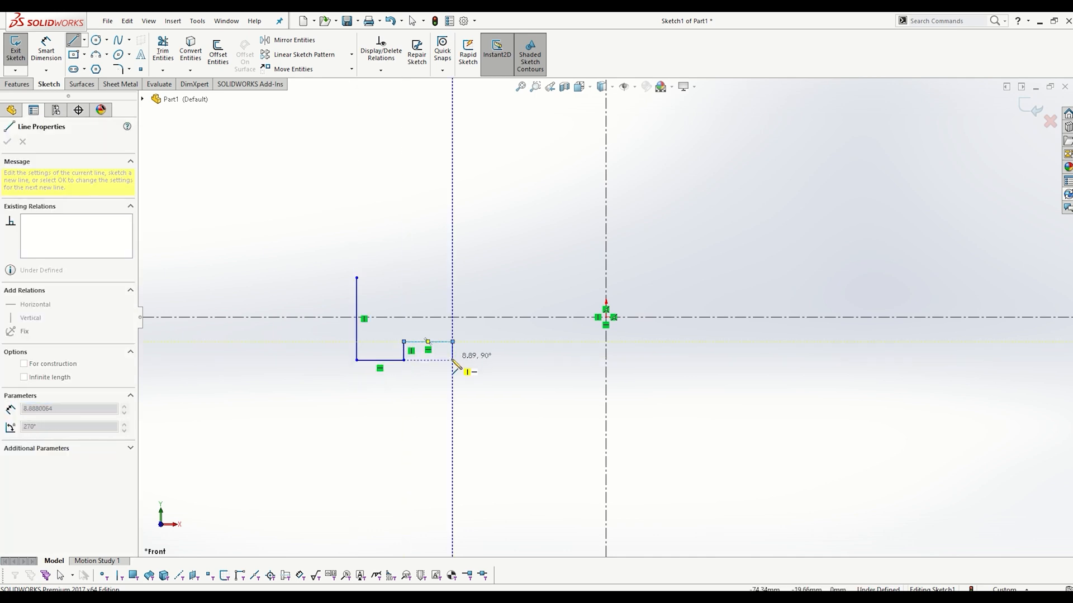
{"action": "left_click", "coordinate": [452, 365]}
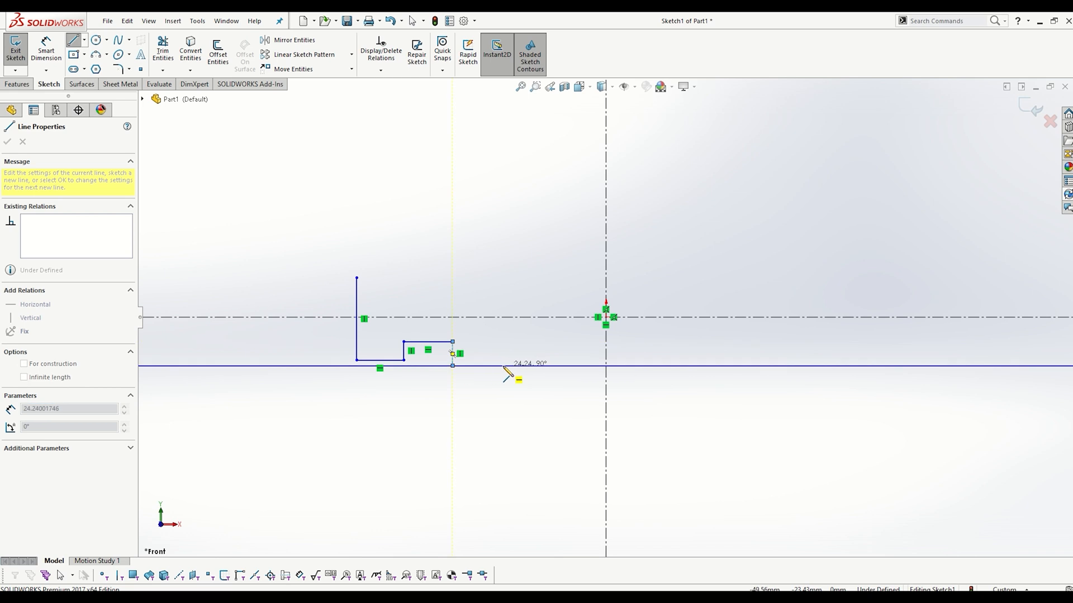
{"action": "left_click", "coordinate": [503, 366]}
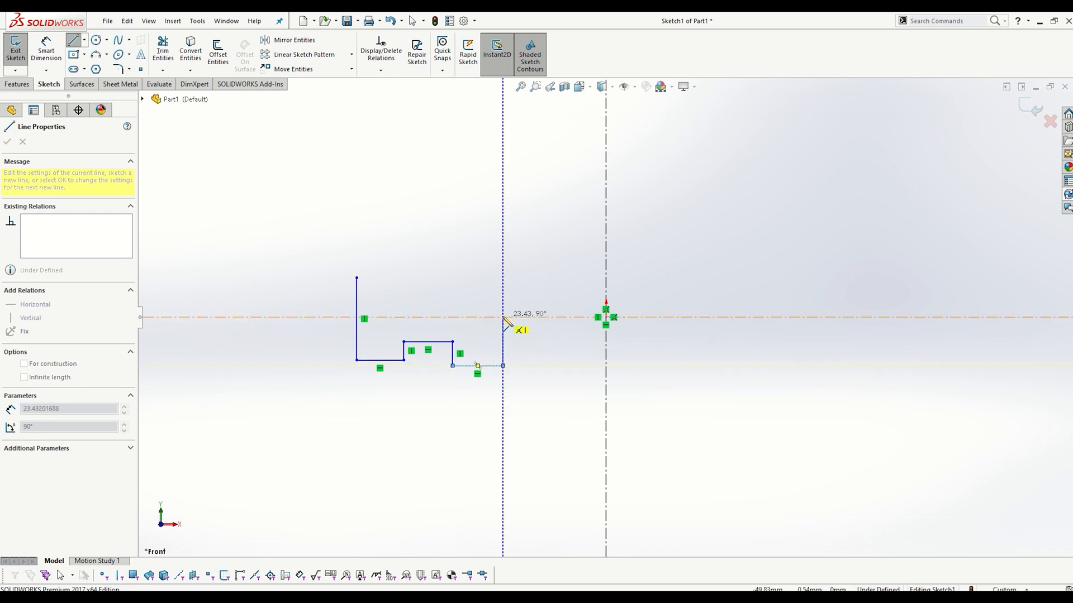
{"action": "left_click", "coordinate": [503, 317]}
{"action": "key", "text": "alt+Tab"}
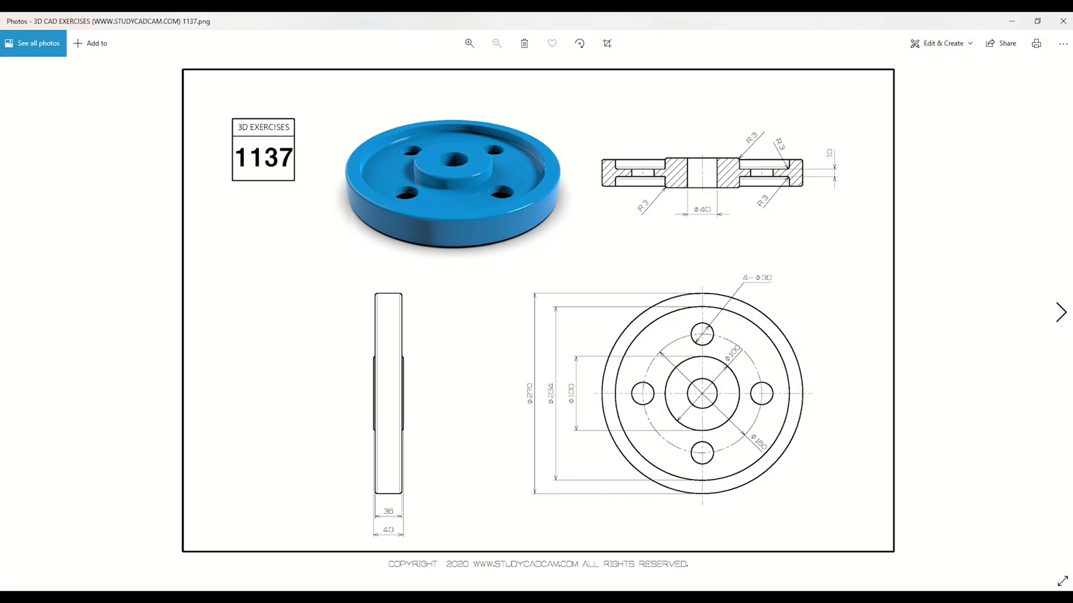
{"action": "key", "text": "alt+Tab"}
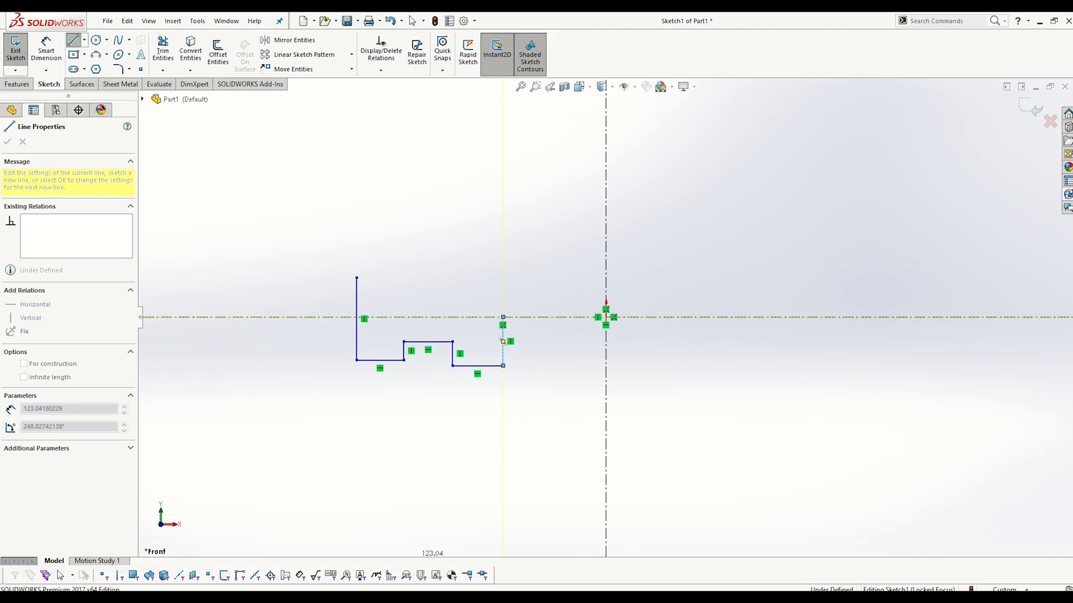
{"action": "key", "text": "alt+Tab"}
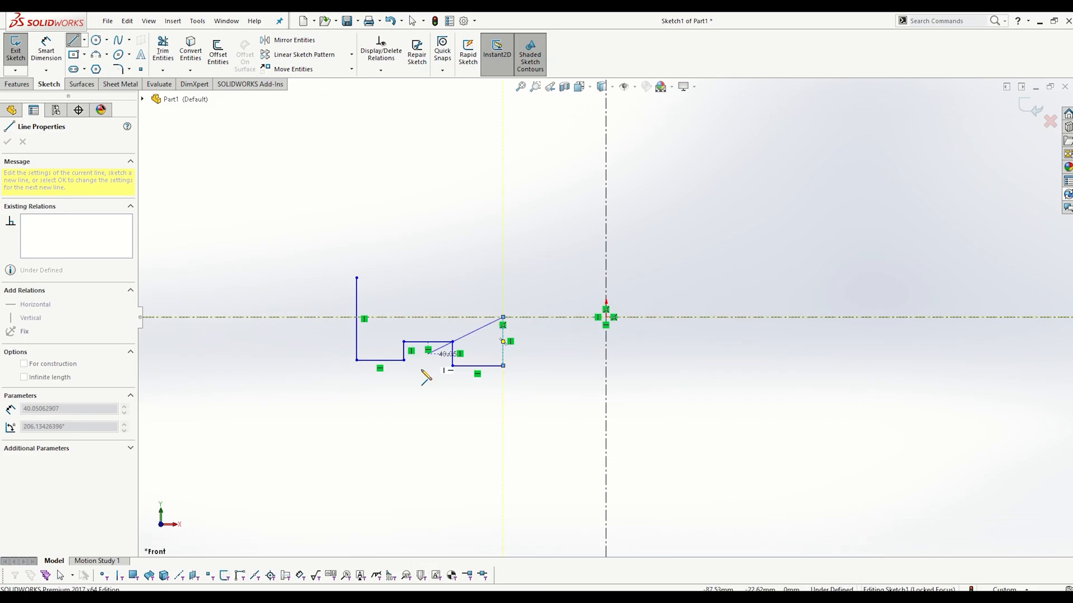
{"action": "left_click", "coordinate": [503, 317]}
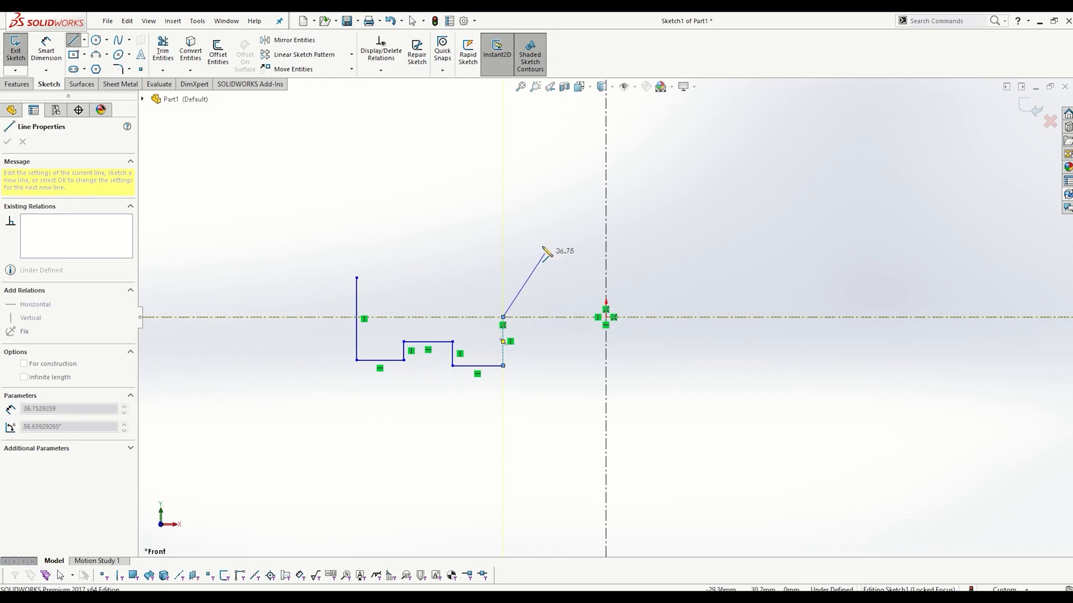
{"action": "key", "text": "Escape"}
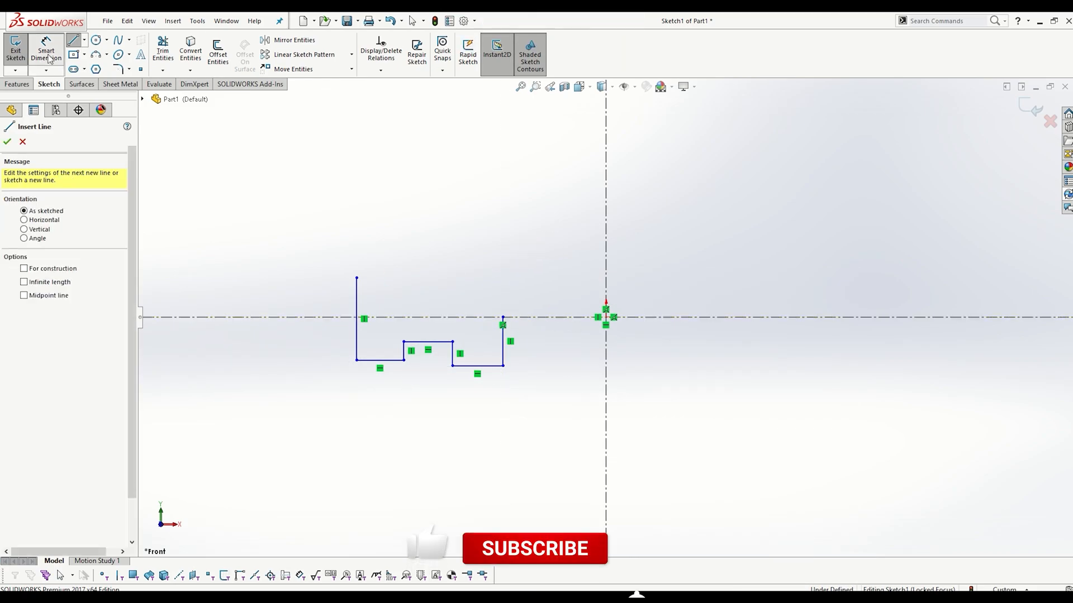
Step: Dimension the outer rim line from the vertical centerline as a doubled distance of 270 mm with Smart Dimension
{"action": "left_click", "coordinate": [49, 59]}
{"action": "left_click", "coordinate": [611, 355]}
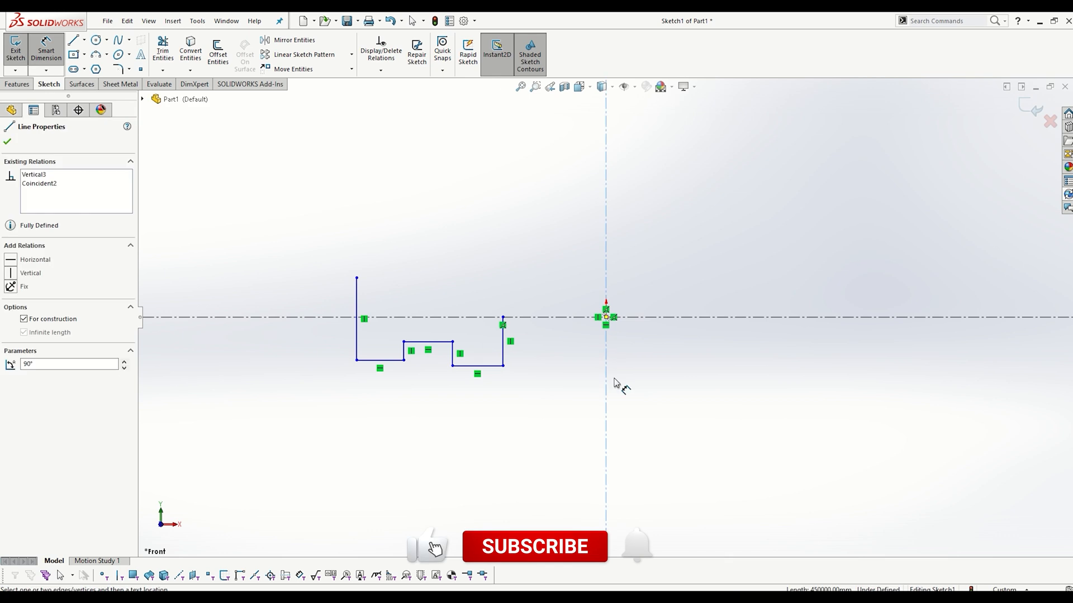
{"action": "left_click", "coordinate": [357, 305]}
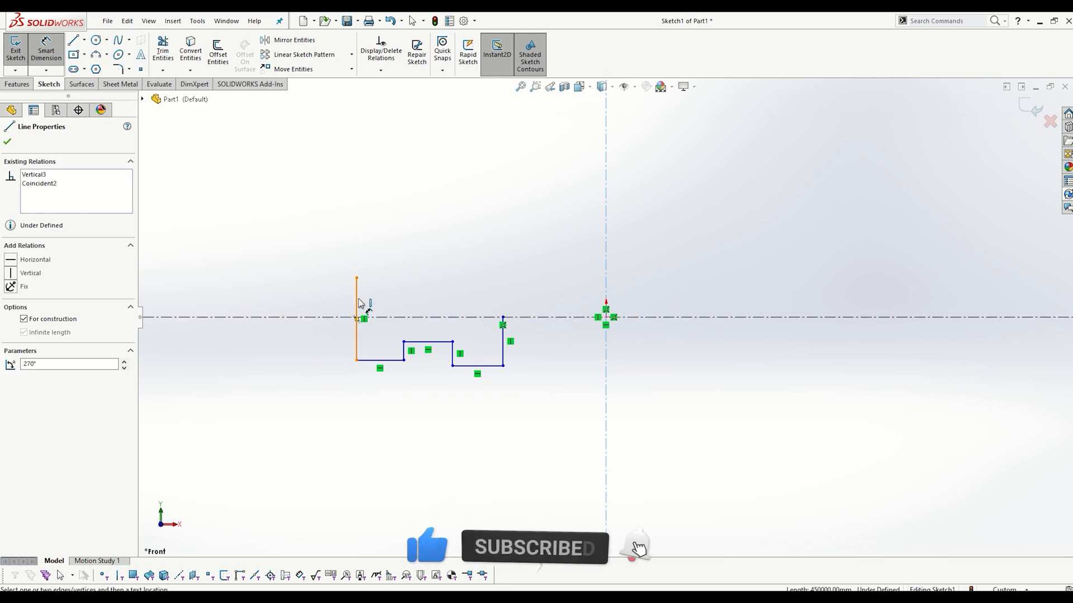
{"action": "left_click", "coordinate": [358, 305]}
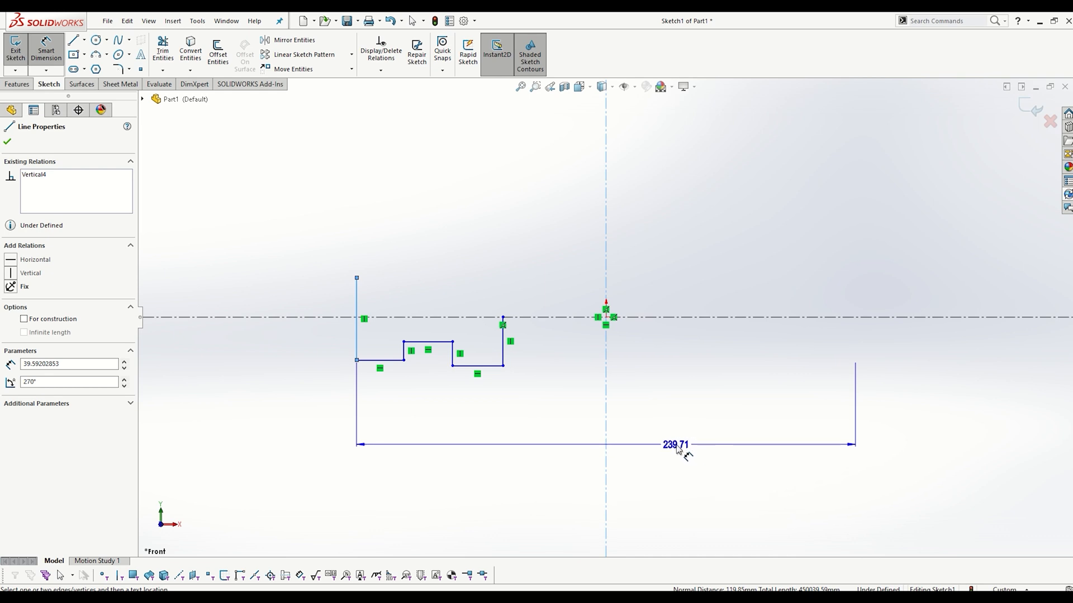
{"action": "left_click", "coordinate": [677, 446]}
{"action": "type", "text": "27"}
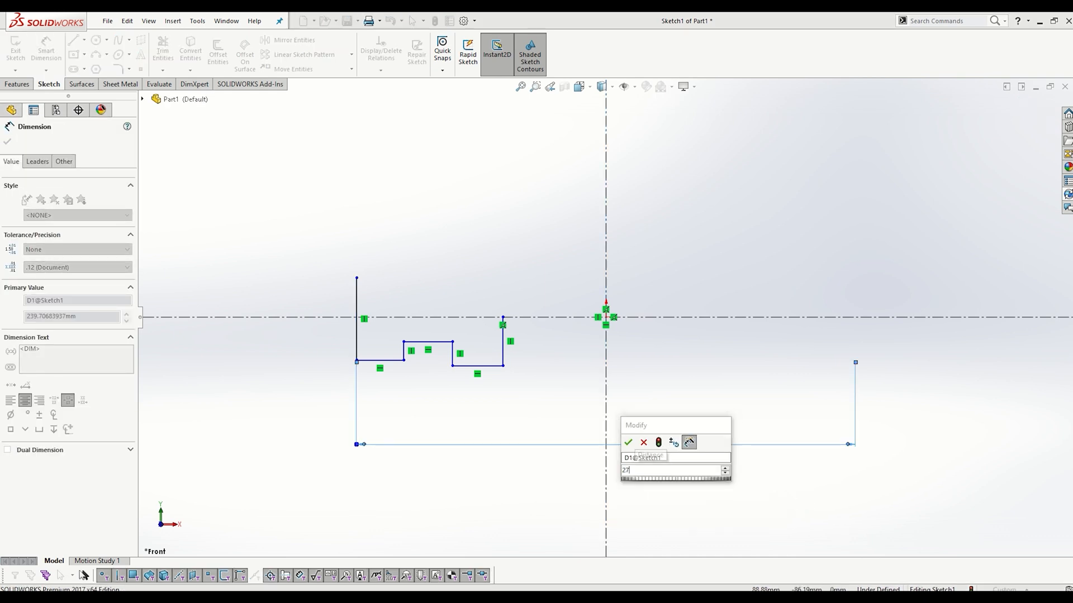
{"action": "type", "text": "0"}
{"action": "key", "text": "Return"}
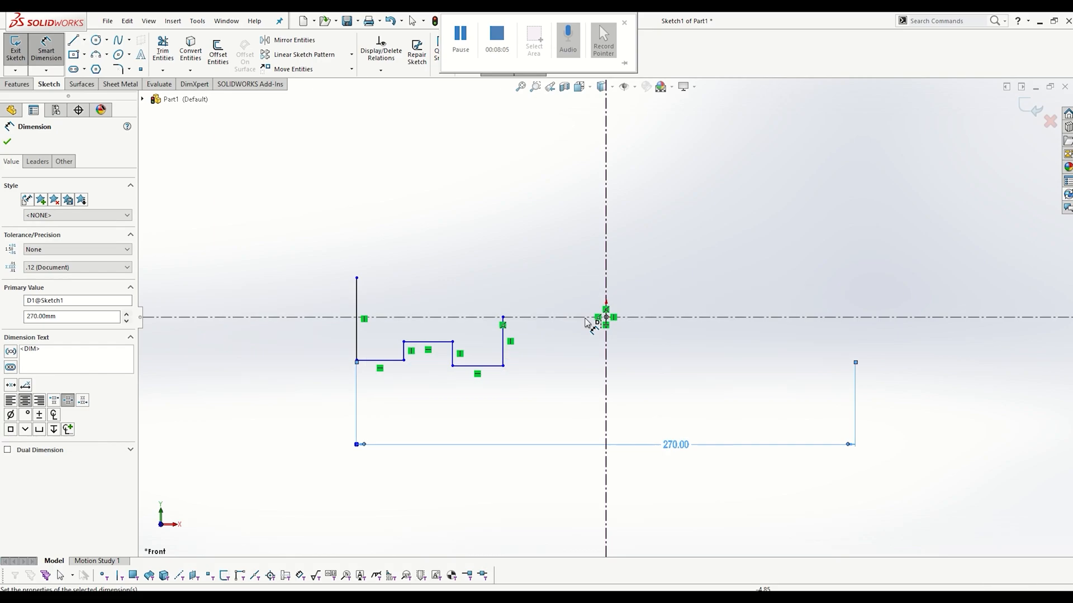
Step: Dimension the rim's inner vertical step about the vertical centerline as a 234 mm diameter
{"action": "left_click", "coordinate": [405, 354]}
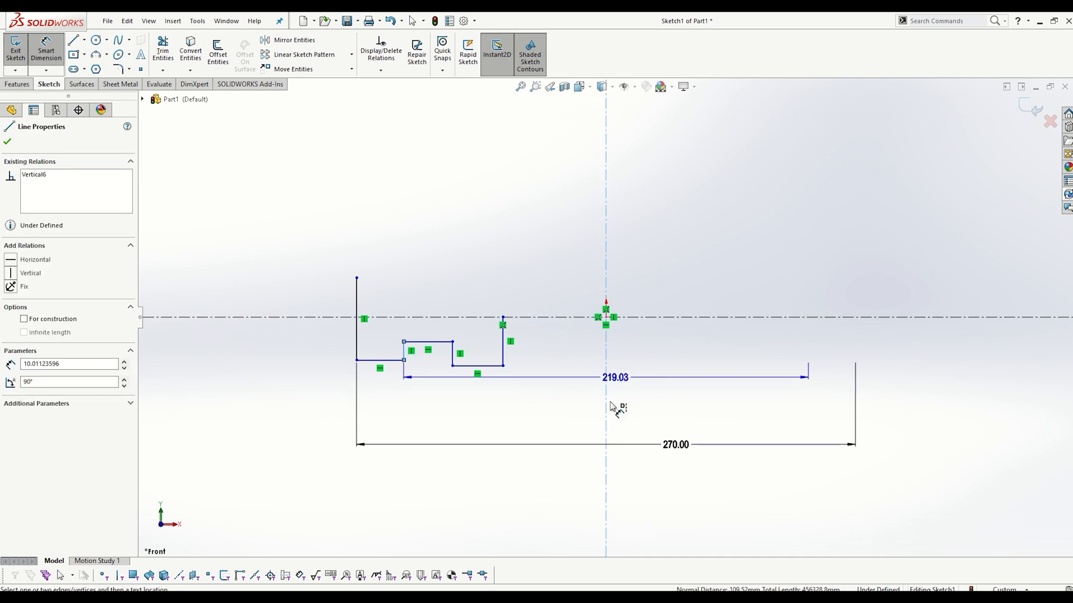
{"action": "left_click", "coordinate": [568, 395]}
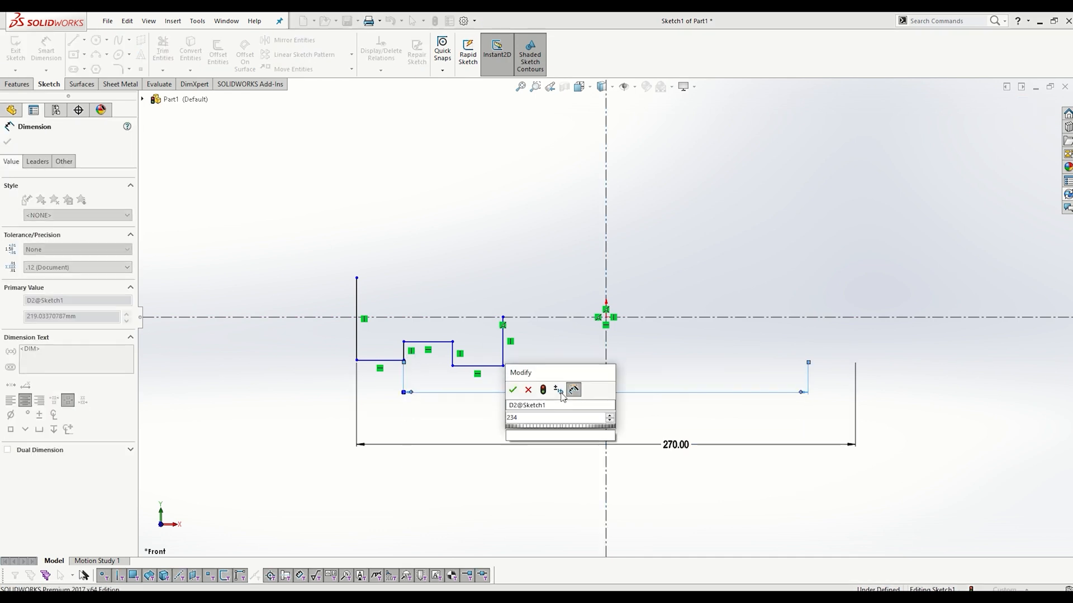
{"action": "key", "text": "Return"}
{"action": "type", "text": "234"}
{"action": "key", "text": "Return"}
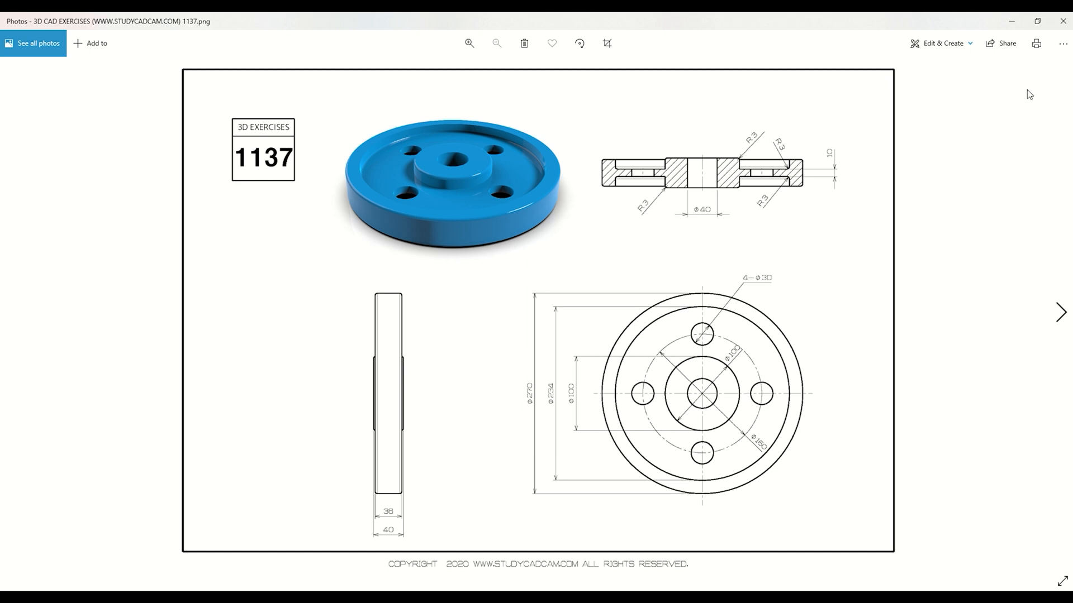
Step: Return from the reference drawing to the sketch and dimension the hub's outer vertical line as a 100 mm diameter about the vertical centerline
{"action": "left_click", "coordinate": [1011, 21]}
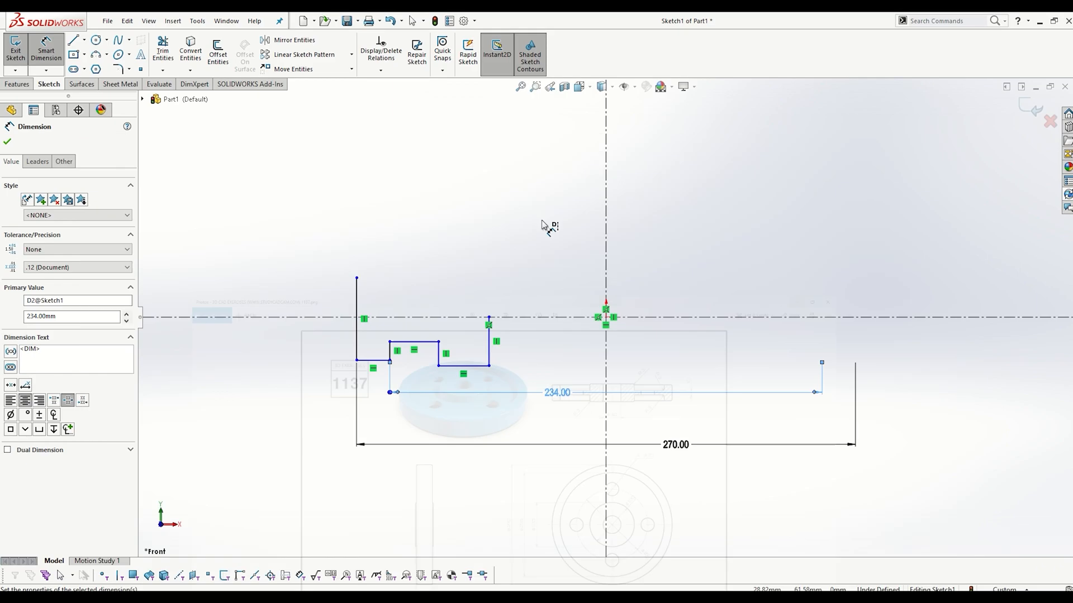
{"action": "left_click", "coordinate": [439, 357]}
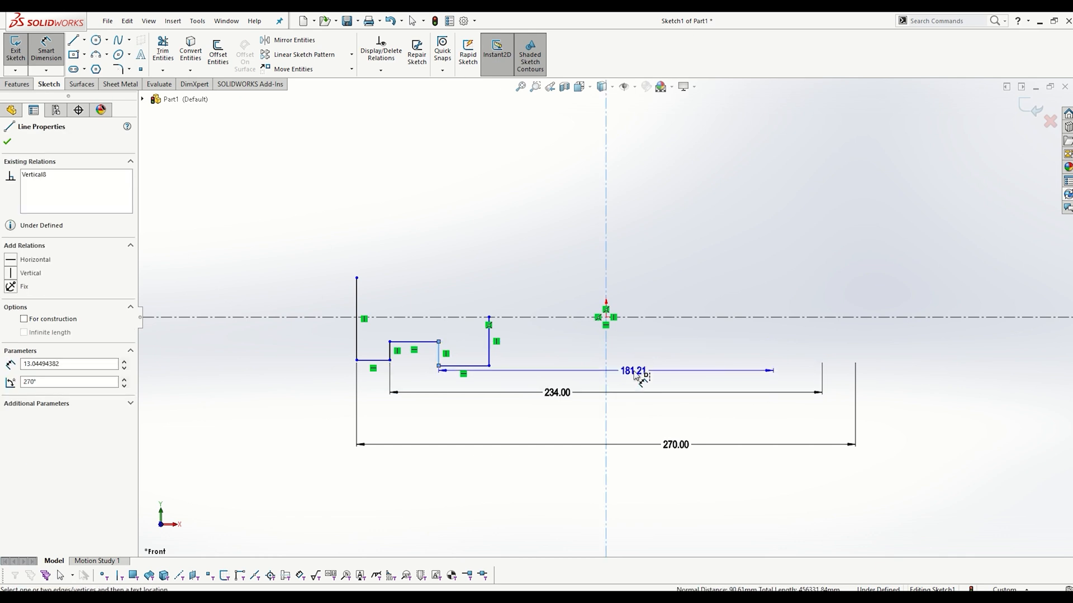
{"action": "left_click", "coordinate": [636, 375]}
{"action": "type", "text": "100"}
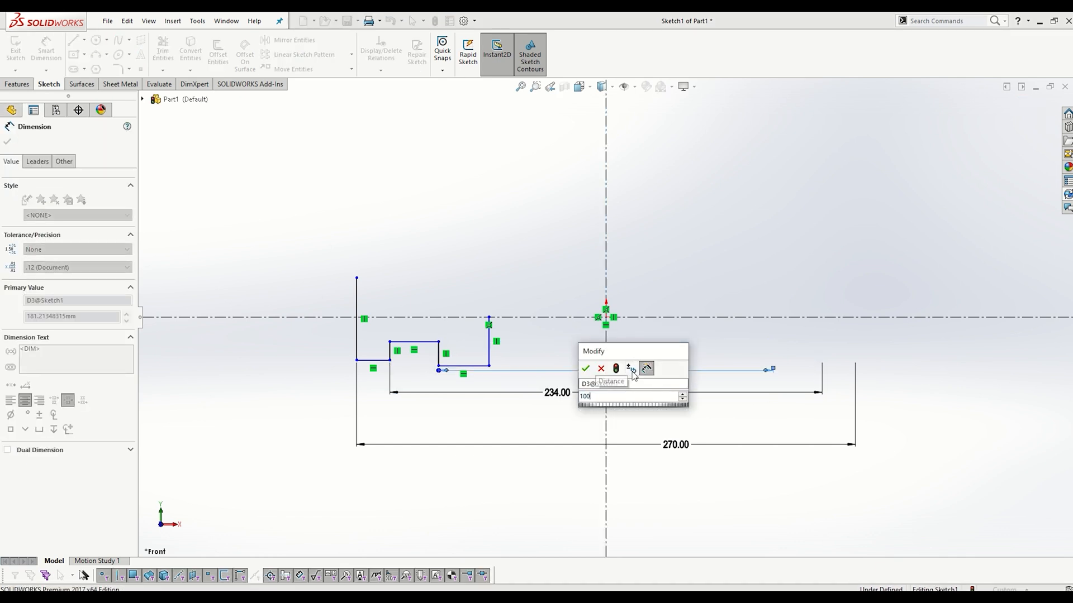
{"action": "key", "text": "Return"}
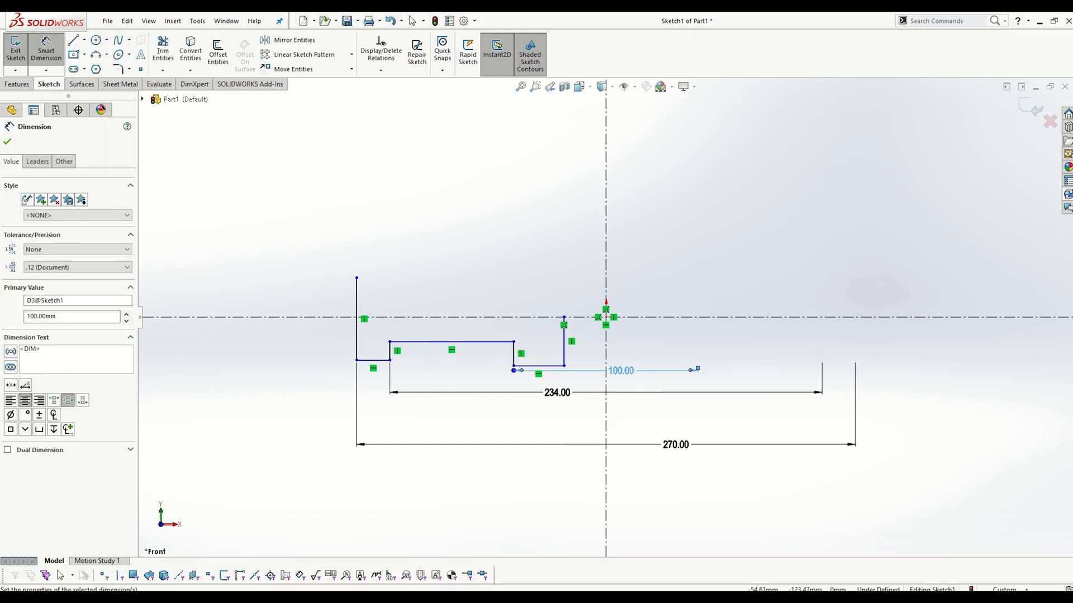
Step: Check the bore in the reference drawing and dimension the innermost vertical line as a 40 mm diameter about the vertical centerline
{"action": "key", "text": "alt+Tab"}
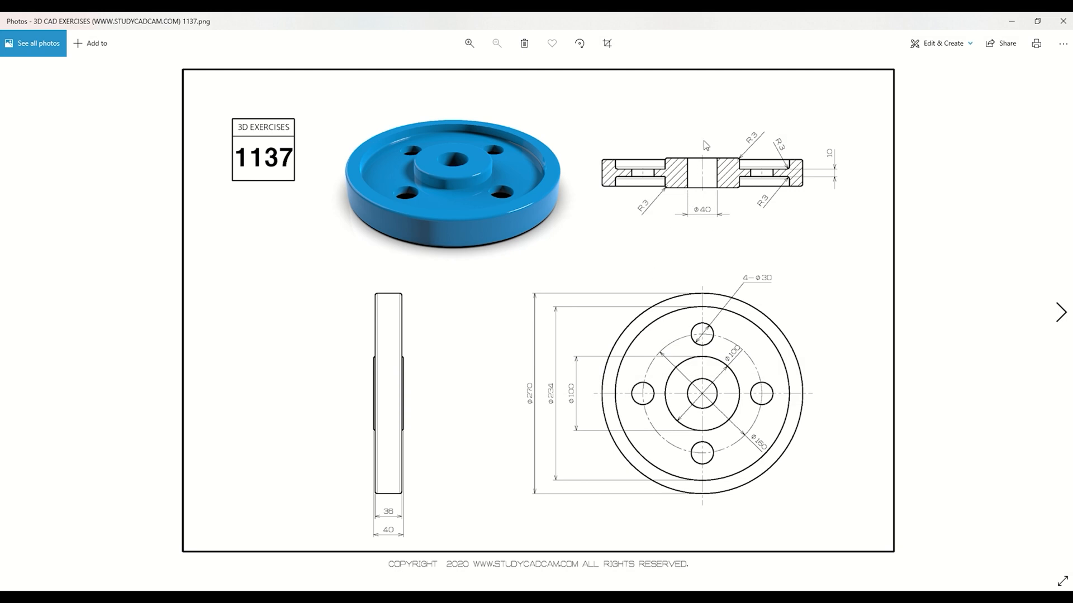
{"action": "left_click", "coordinate": [1013, 22]}
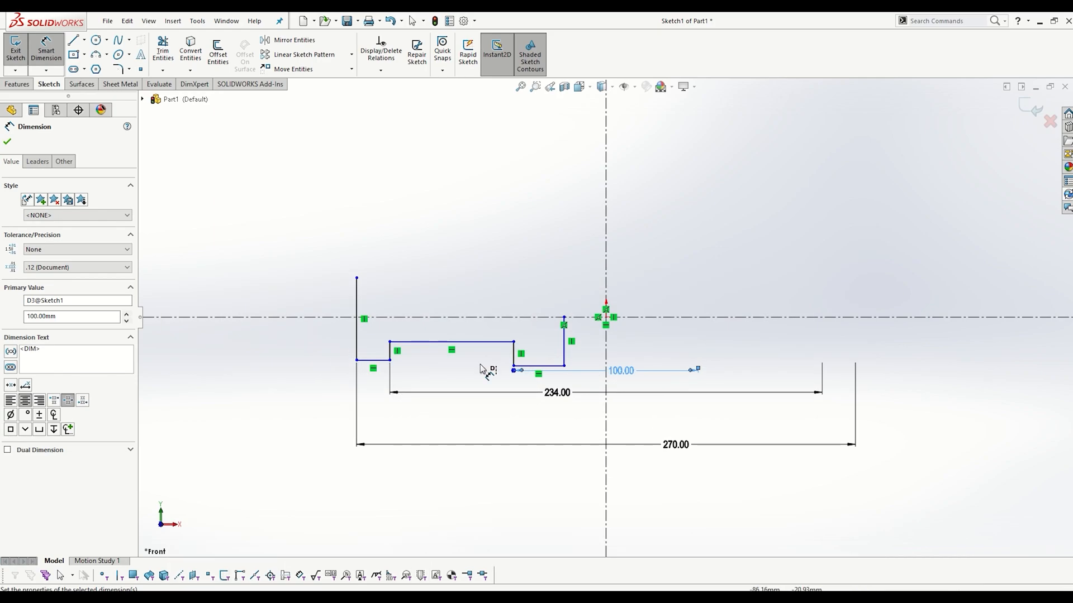
{"action": "left_click", "coordinate": [563, 349]}
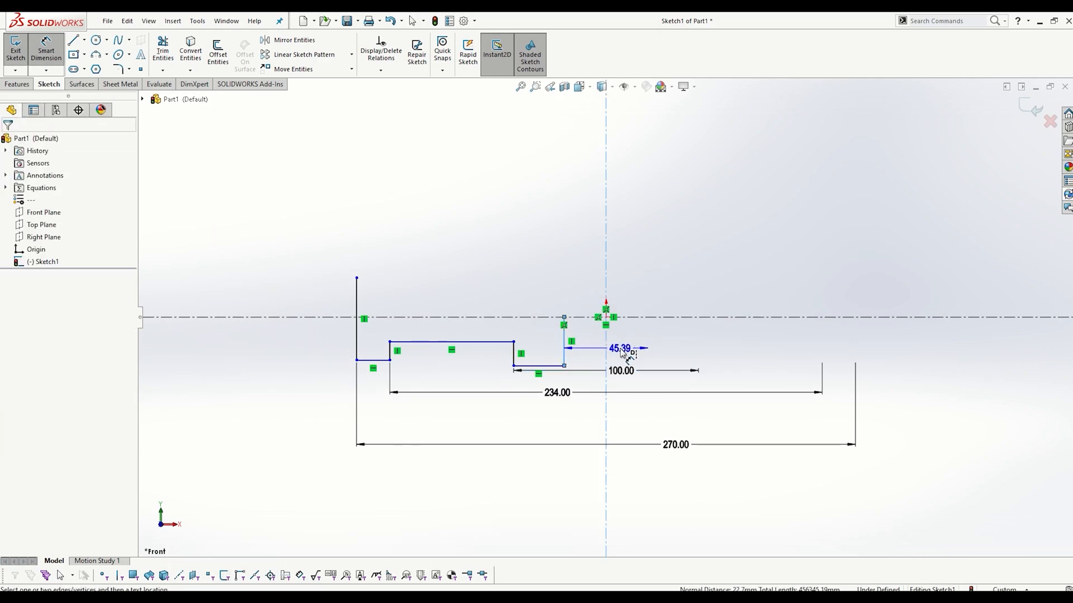
{"action": "left_click", "coordinate": [620, 349]}
{"action": "type", "text": "10"}
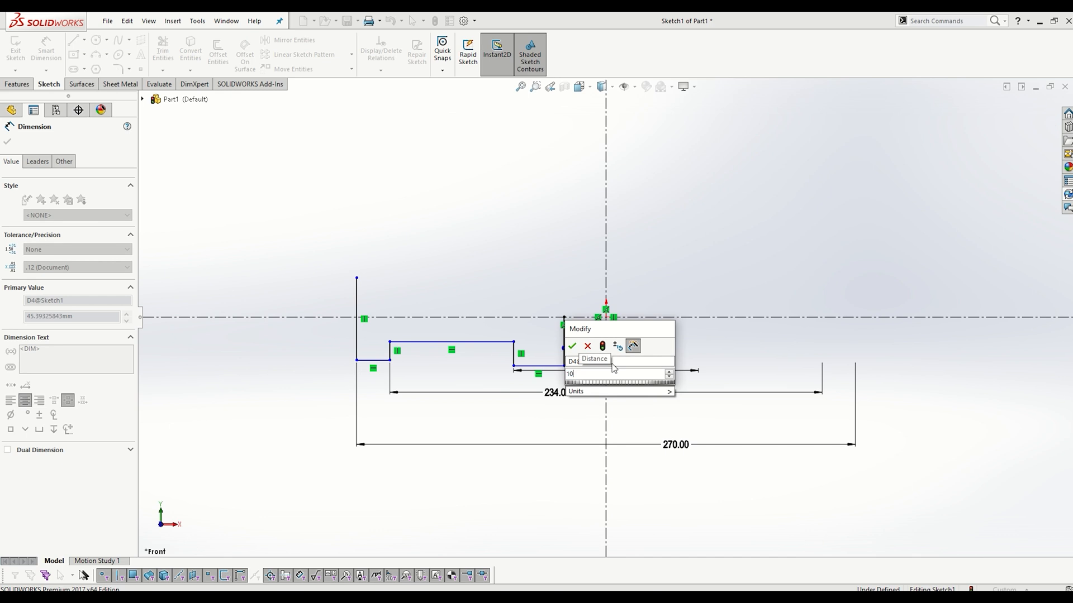
{"action": "key", "text": "Return"}
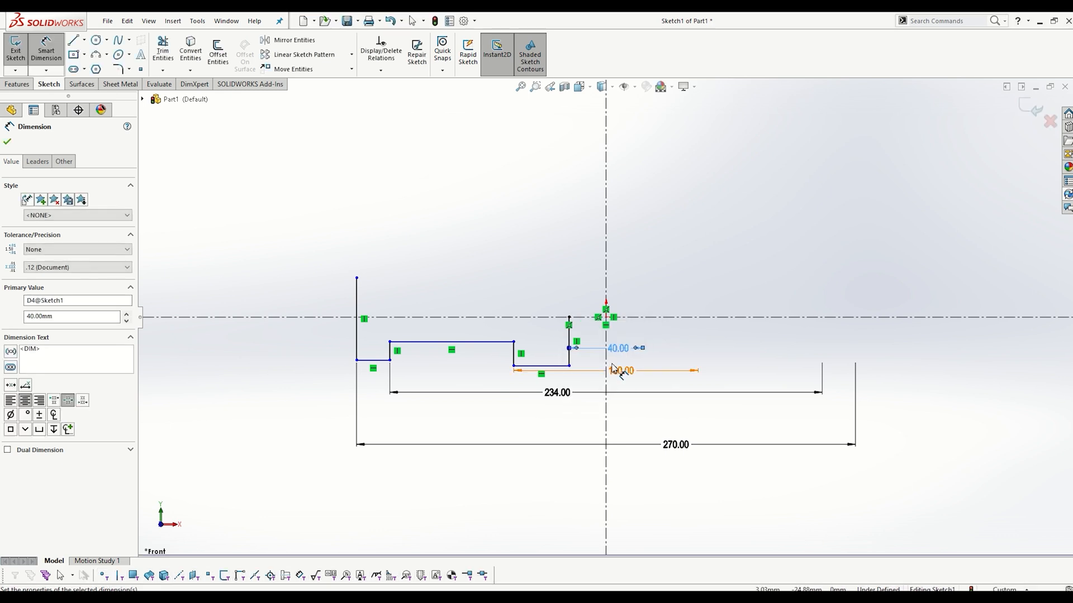
{"action": "left_click", "coordinate": [465, 512]}
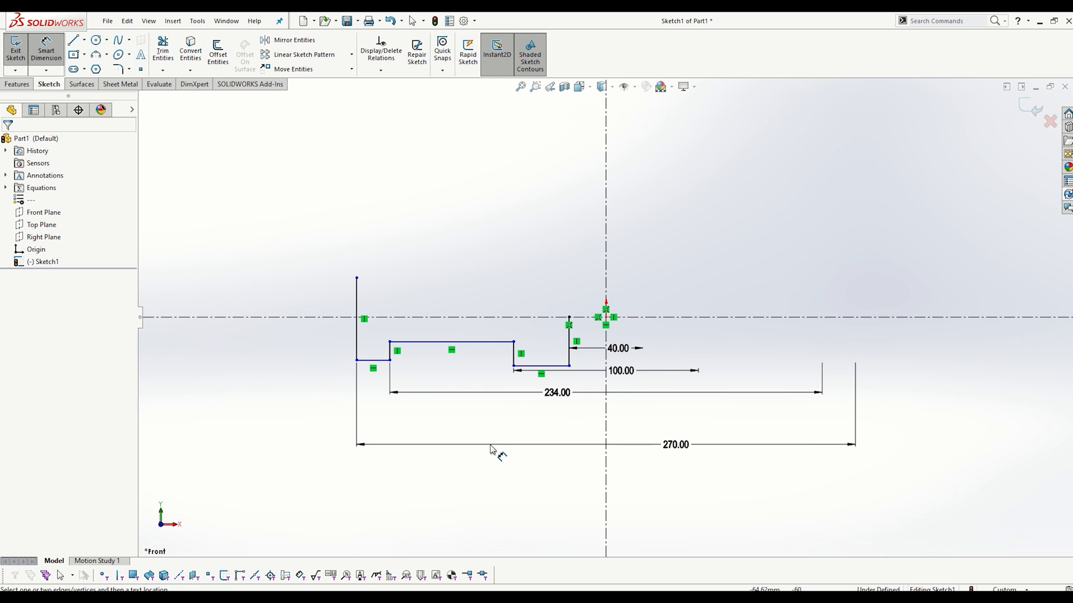
Step: Consult the reference drawing and dimension the rim's bottom edge about the horizontal centerline as a doubled height of 38 mm
{"action": "mouse_move", "coordinate": [453, 597]}
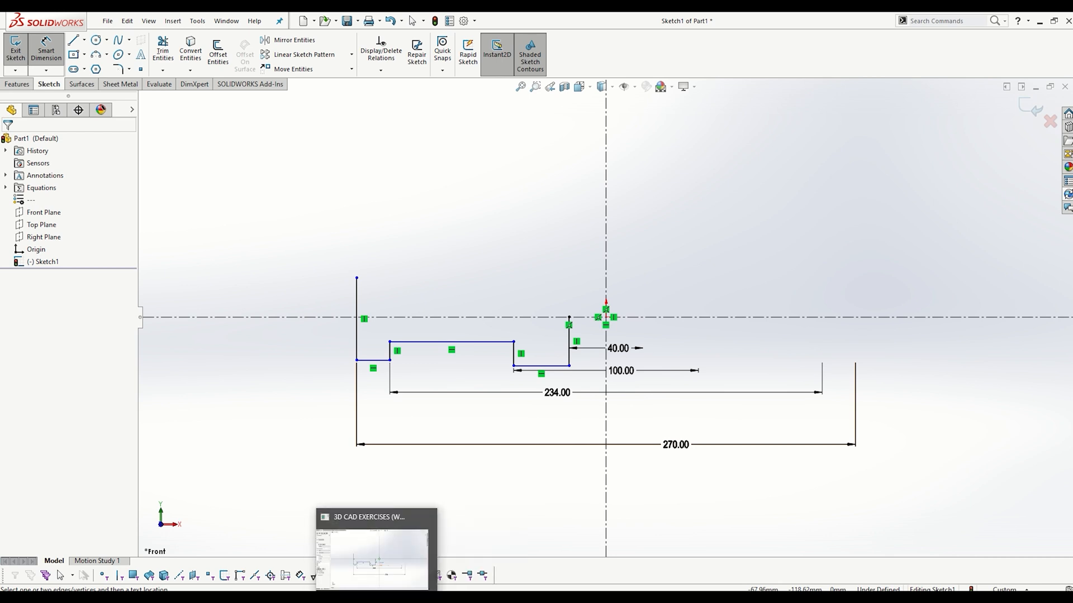
{"action": "left_click", "coordinate": [414, 587]}
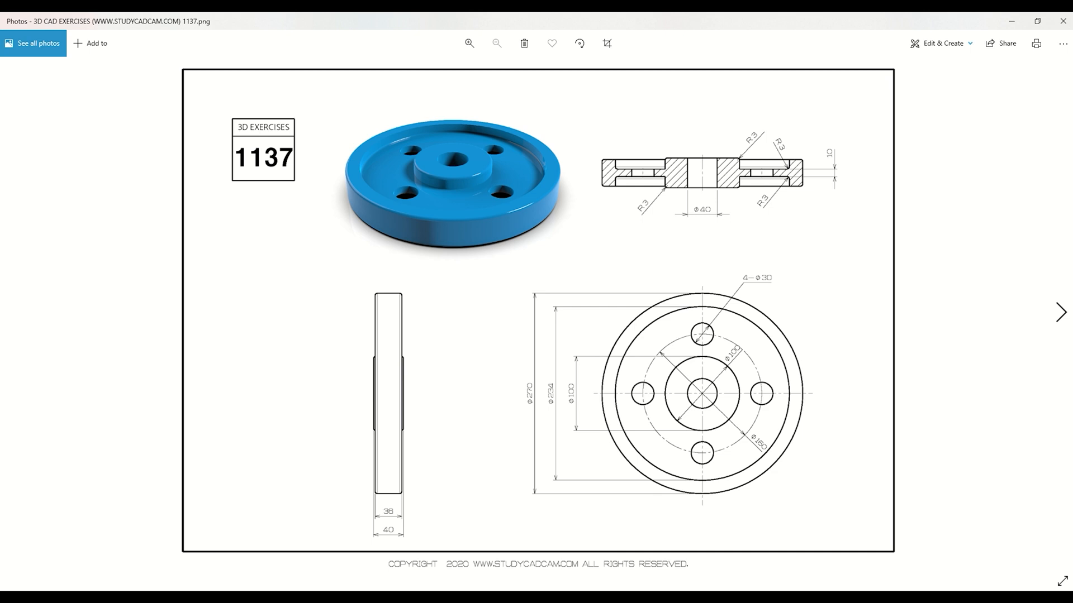
{"action": "left_click", "coordinate": [1011, 21]}
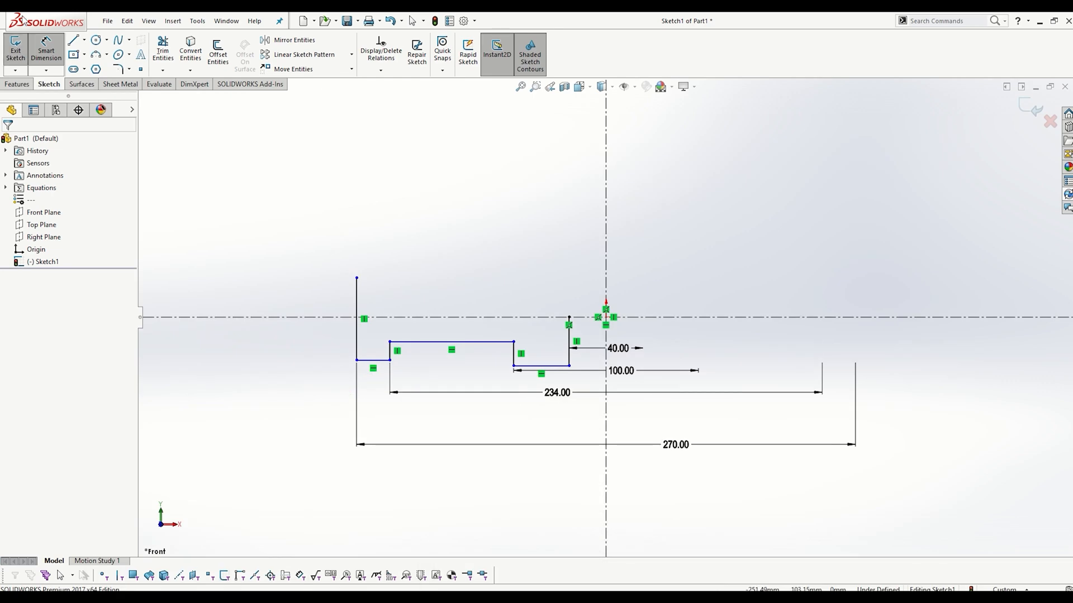
{"action": "left_click", "coordinate": [372, 361]}
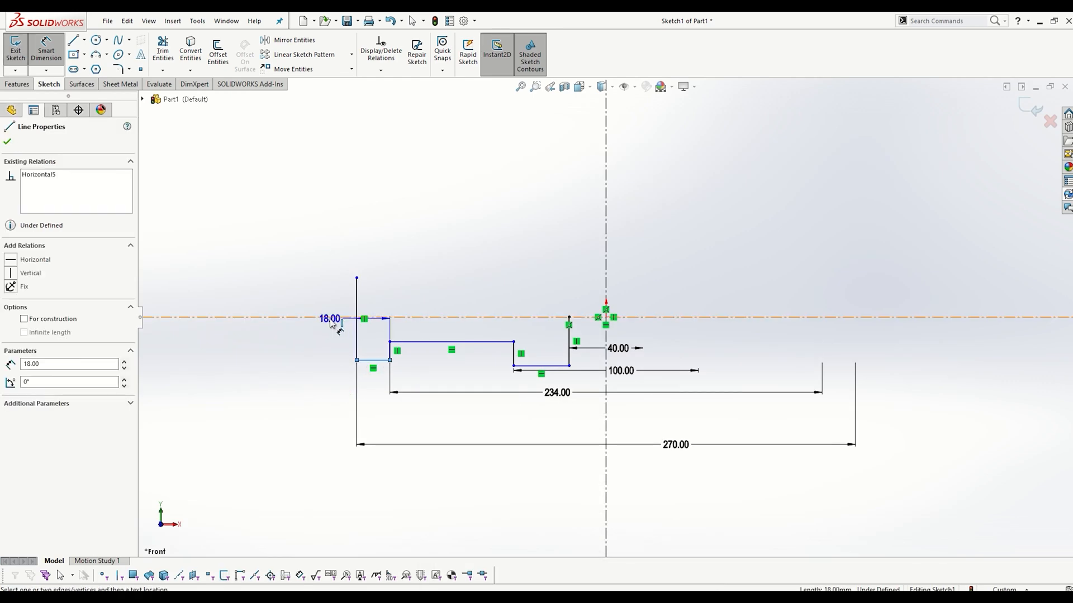
{"action": "left_click", "coordinate": [332, 318]}
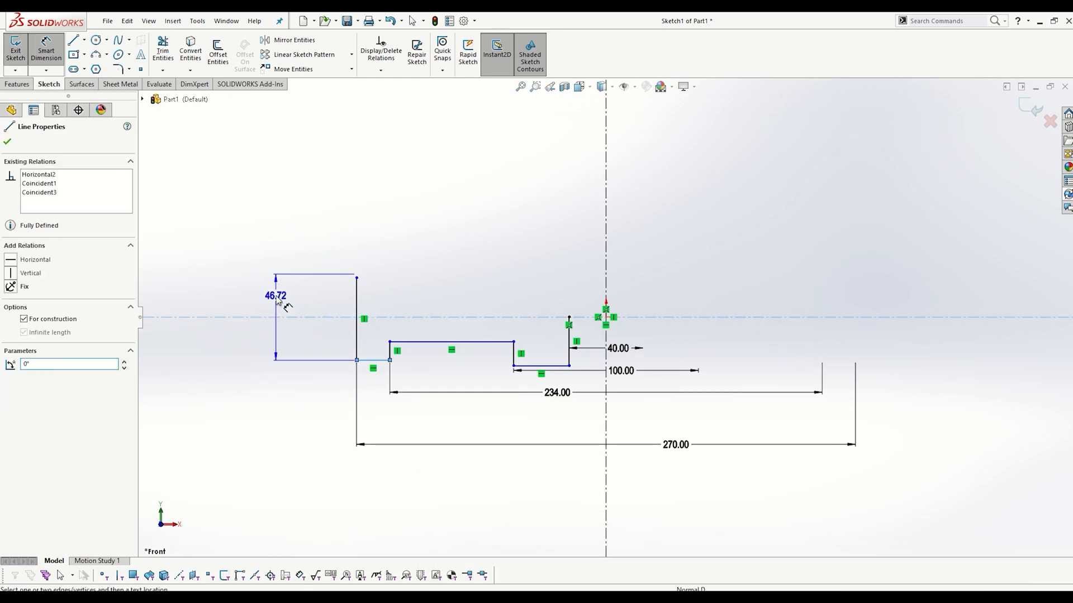
{"action": "left_click", "coordinate": [278, 300]}
{"action": "type", "text": "60"}
{"action": "key", "text": "Return"}
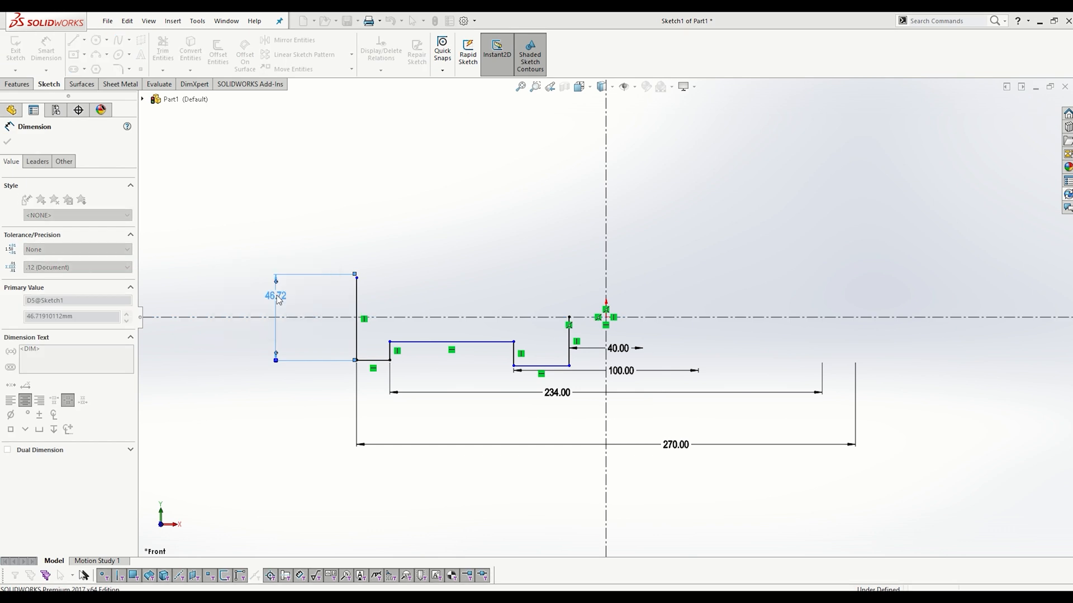
Step: Dimension the hub's bottom edge about the horizontal centerline as a doubled height of 40 mm
{"action": "left_click", "coordinate": [541, 367]}
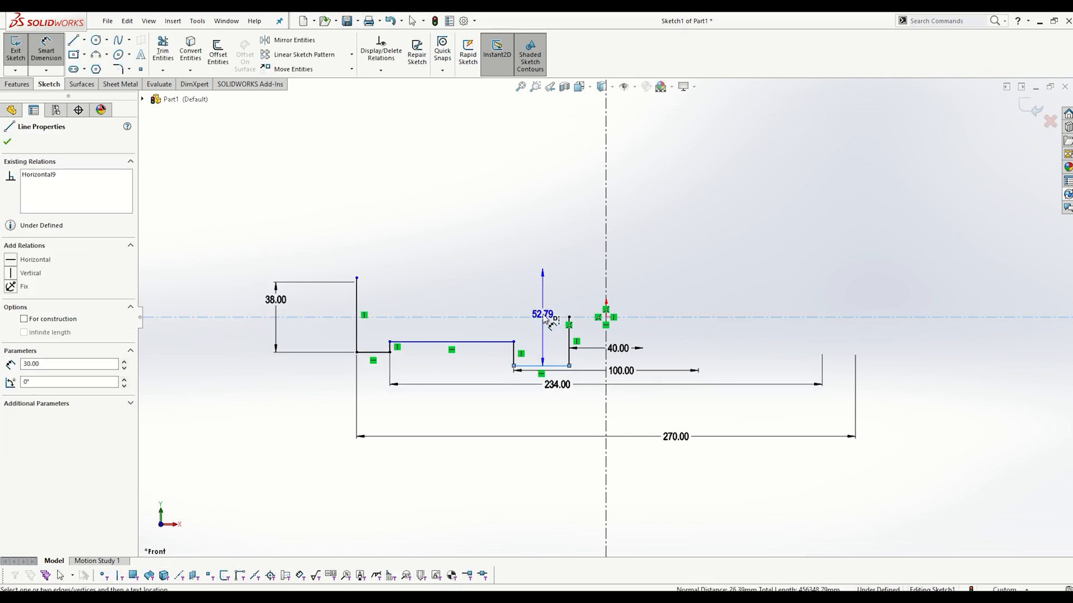
{"action": "left_click", "coordinate": [218, 303]}
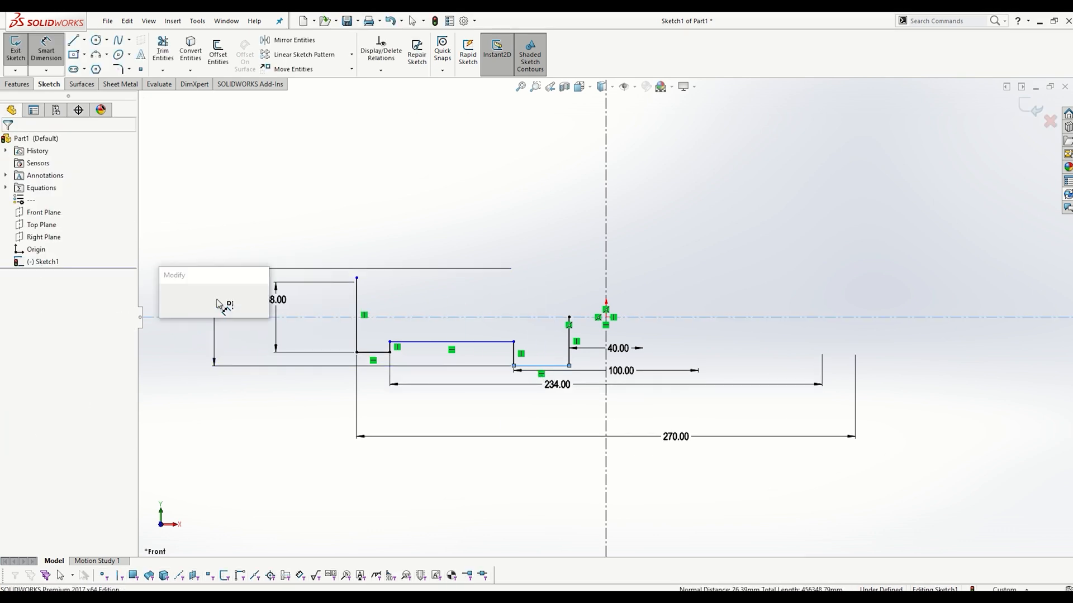
{"action": "type", "text": "40"}
{"action": "key", "text": "Return"}
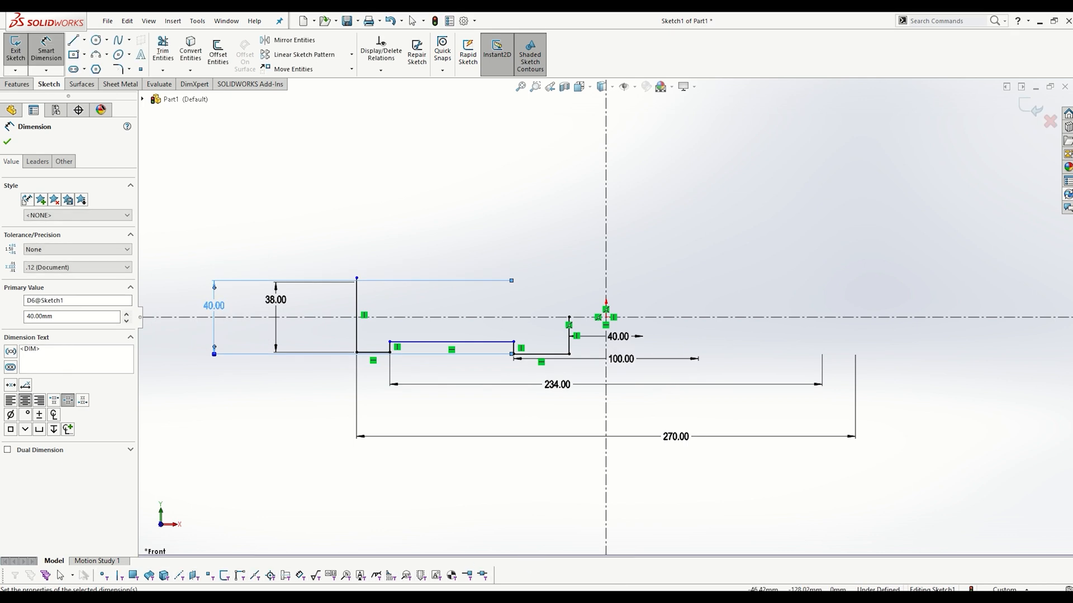
Step: Check the rim width in the reference drawing and set the rim's doubled height dimension to 36 mm
{"action": "left_click", "coordinate": [384, 596]}
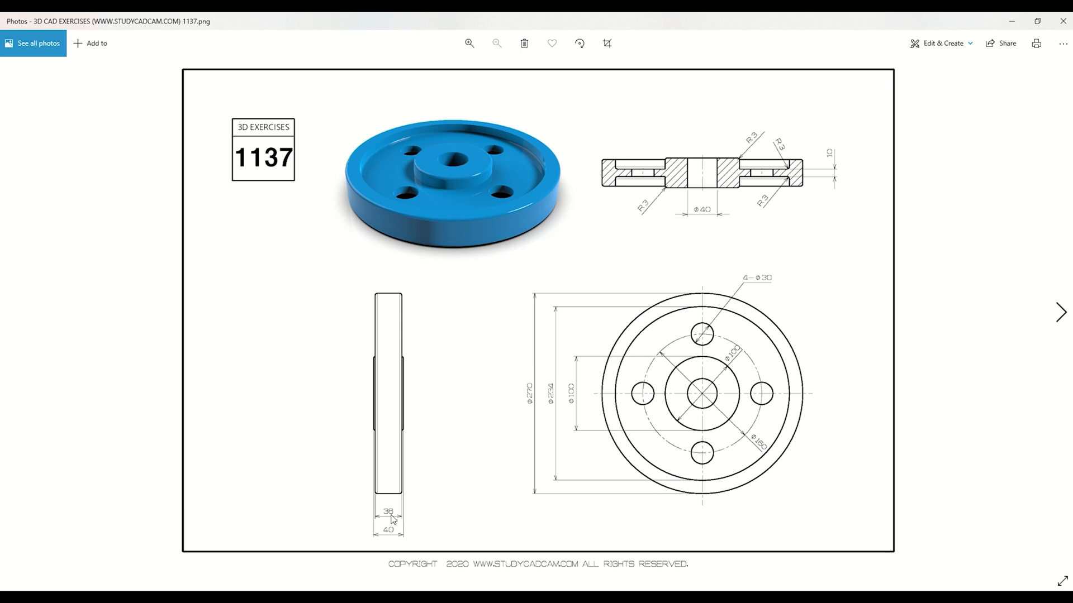
{"action": "left_click", "coordinate": [1011, 21]}
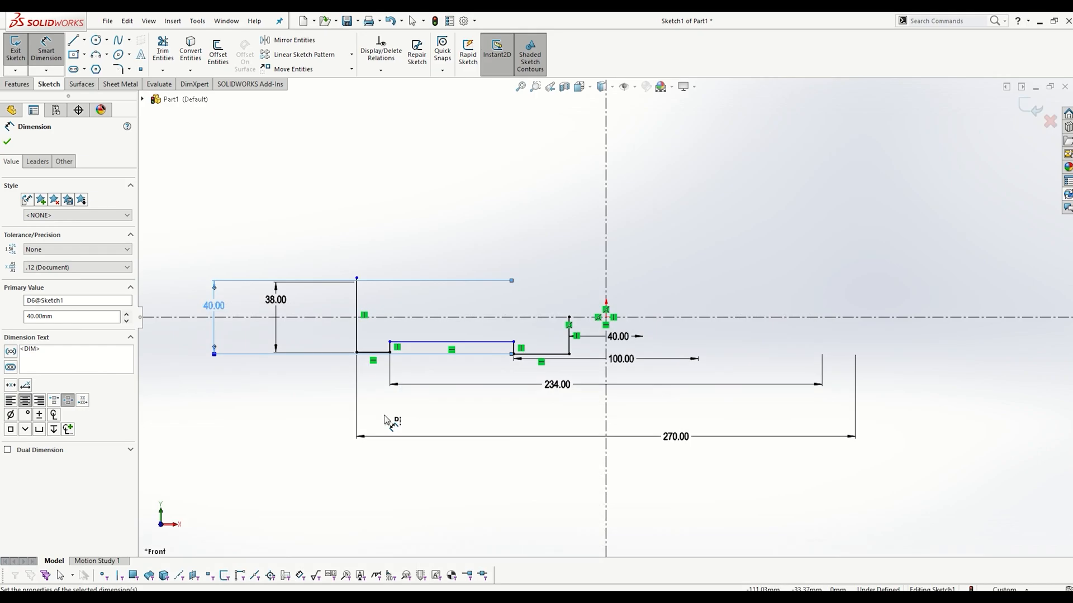
{"action": "double_click", "coordinate": [277, 301]}
{"action": "type", "text": "36"}
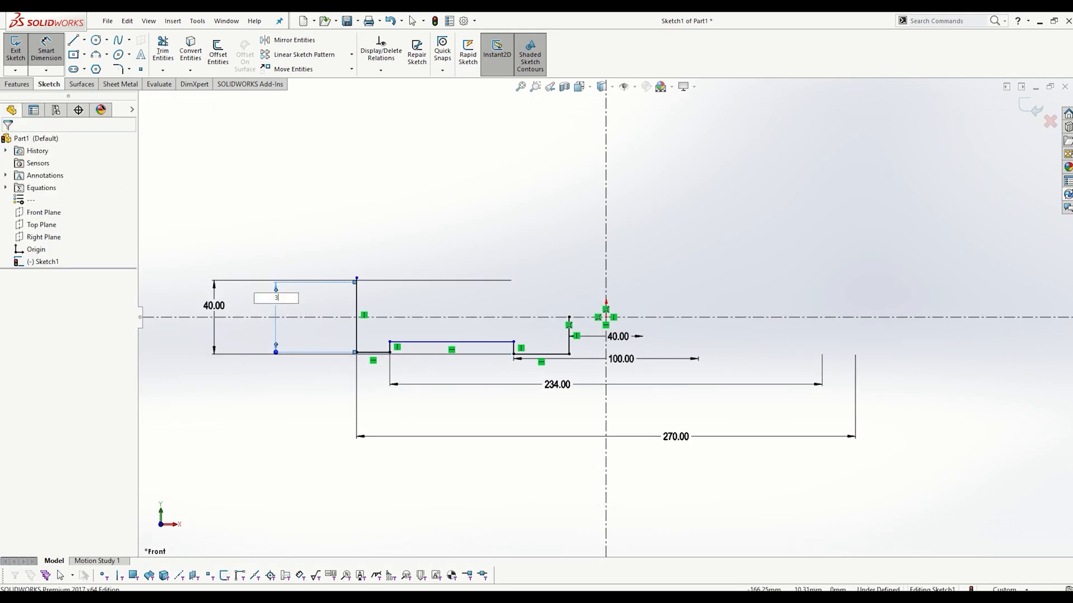
{"action": "key", "text": "Return"}
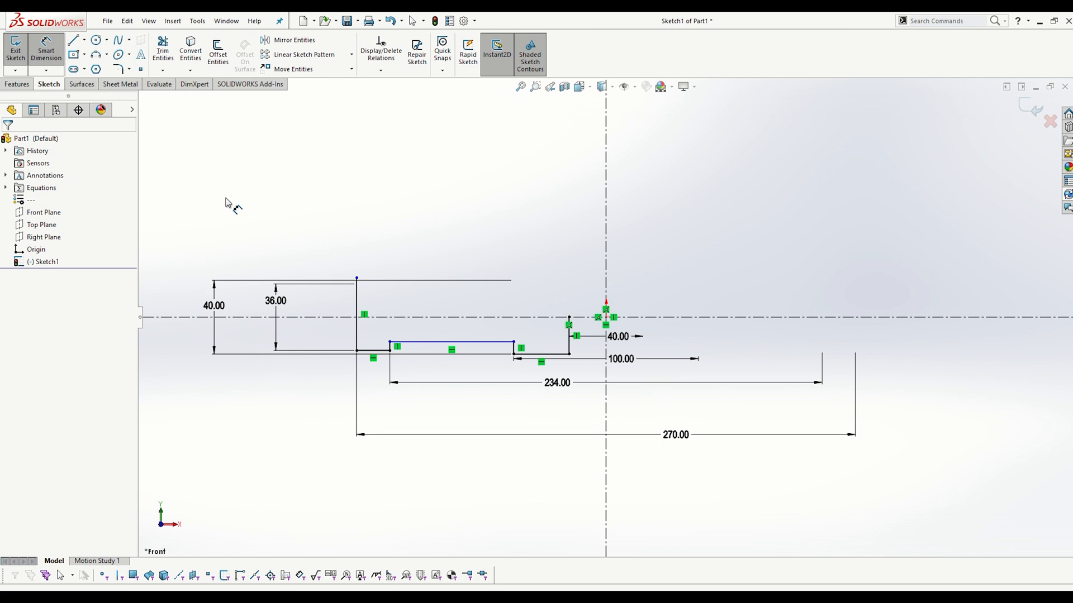
Step: Dimension the web's horizontal edge about the horizontal centerline as a doubled thickness of 10 mm
{"action": "left_click", "coordinate": [455, 342]}
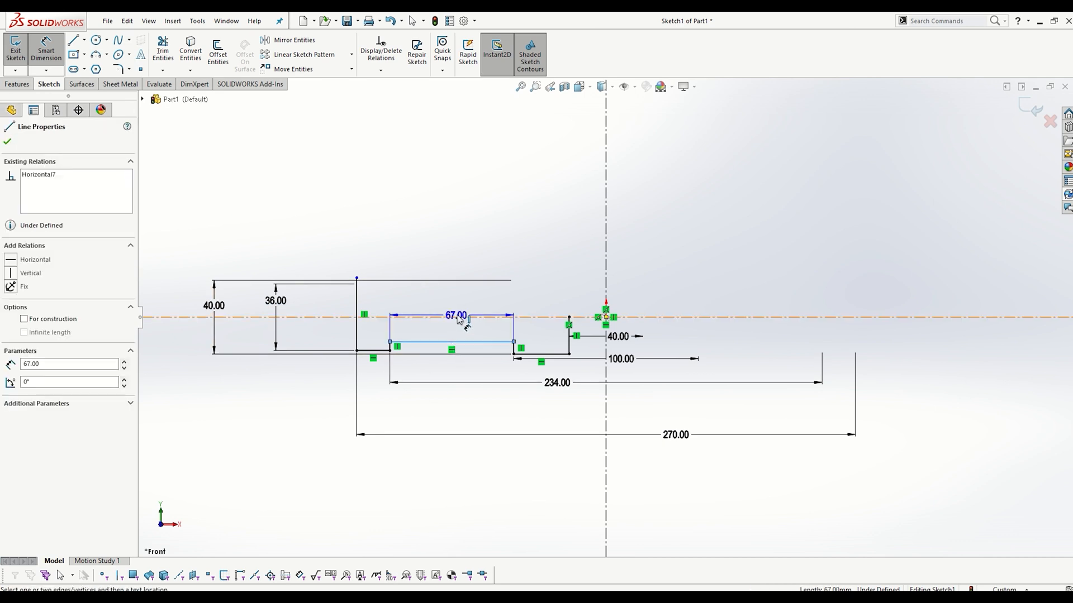
{"action": "left_click", "coordinate": [360, 317]}
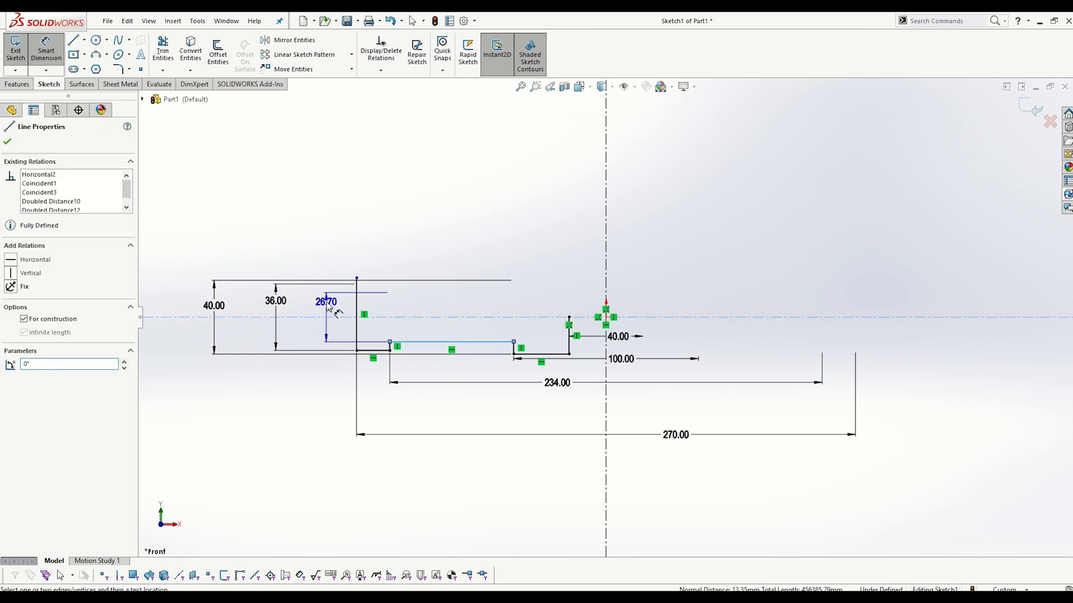
{"action": "left_click", "coordinate": [327, 302]}
{"action": "type", "text": "10"}
{"action": "key", "text": "Return"}
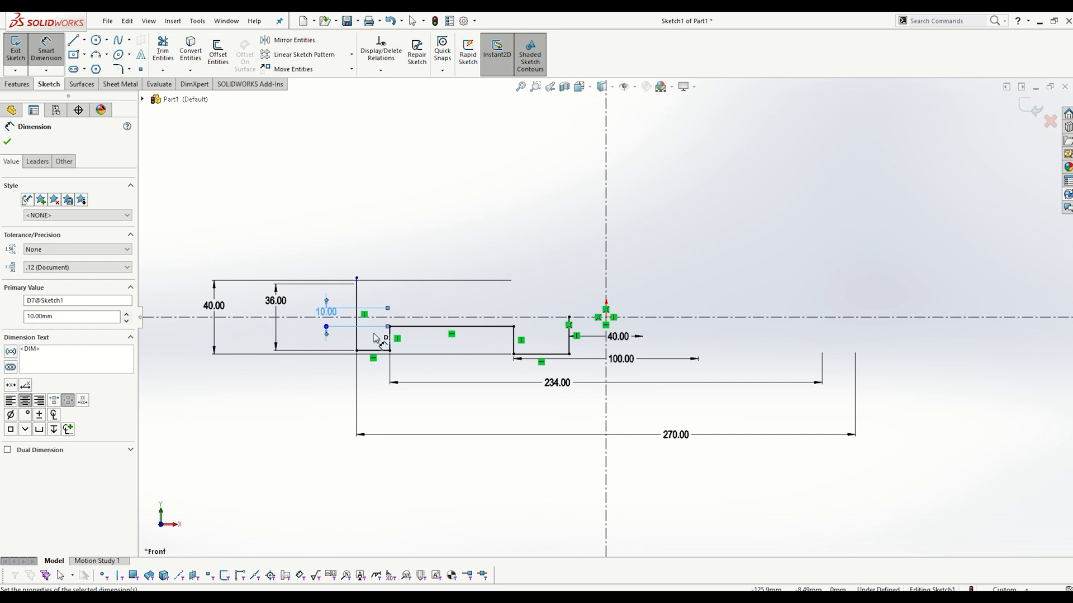
{"action": "scroll", "coordinate": [358, 315], "scroll_direction": "down", "scroll_amount": 3}
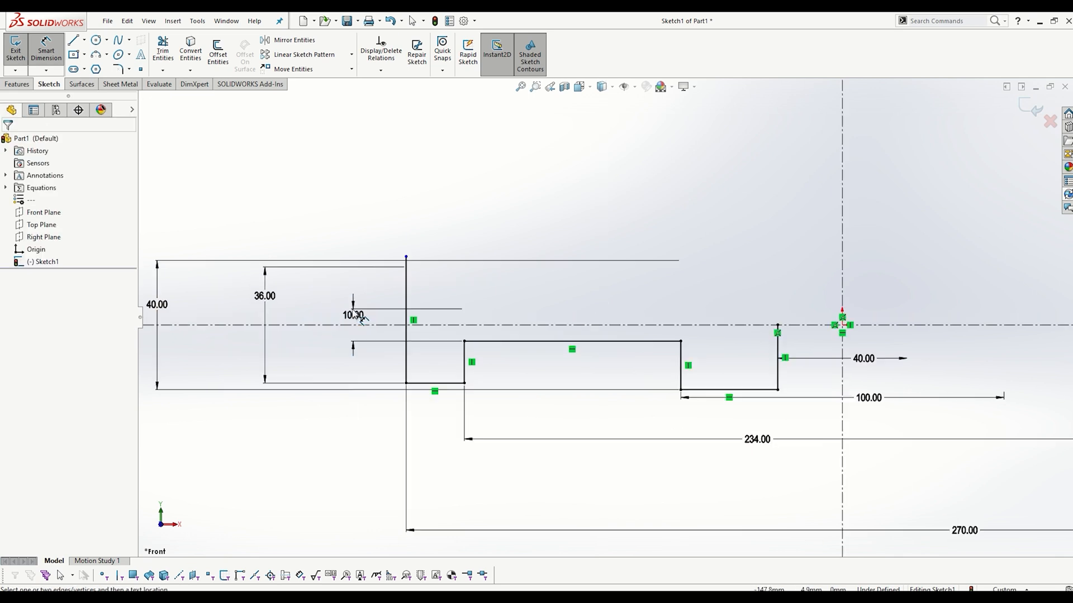
{"action": "scroll", "coordinate": [620, 336], "scroll_direction": "up", "scroll_amount": 2}
{"action": "scroll", "coordinate": [815, 398], "scroll_direction": "up", "scroll_amount": 2}
{"action": "scroll", "coordinate": [847, 340], "scroll_direction": "down", "scroll_amount": 2}
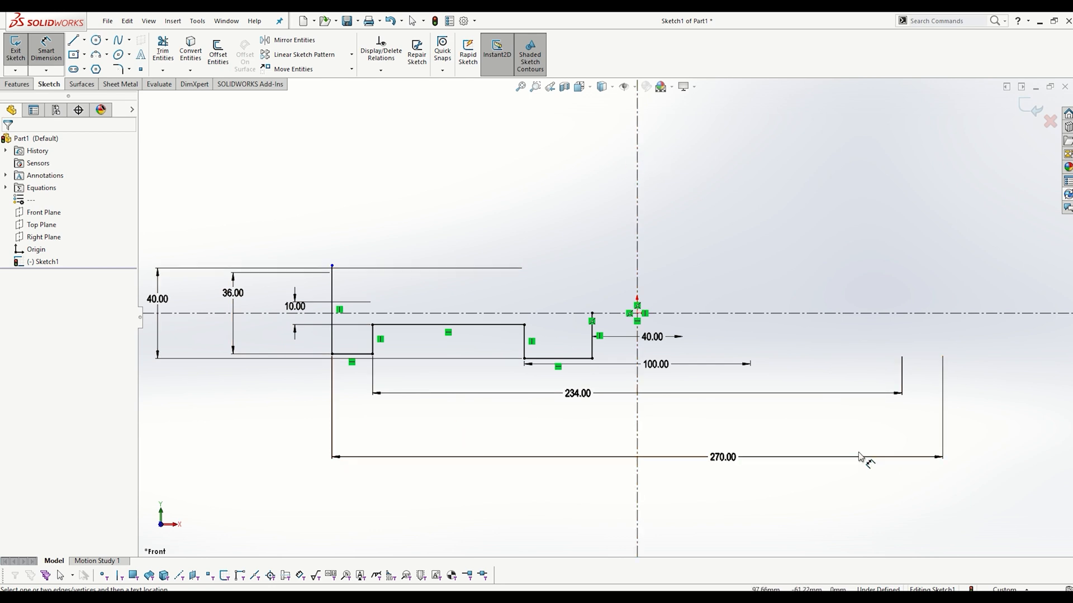
{"action": "left_click", "coordinate": [332, 335]}
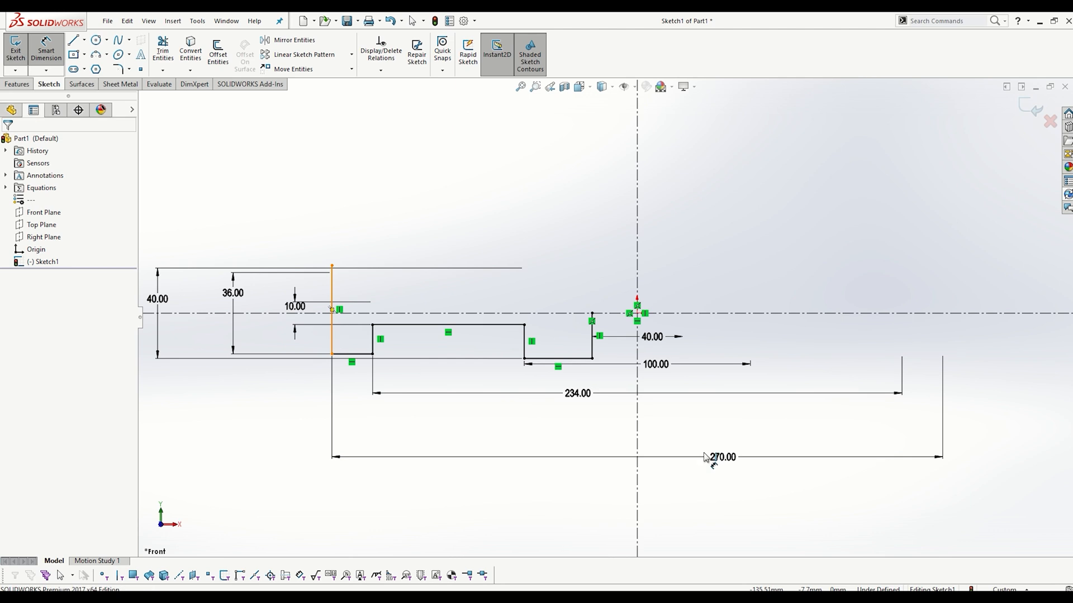
{"action": "left_click", "coordinate": [636, 429]}
{"action": "left_click", "coordinate": [444, 201]}
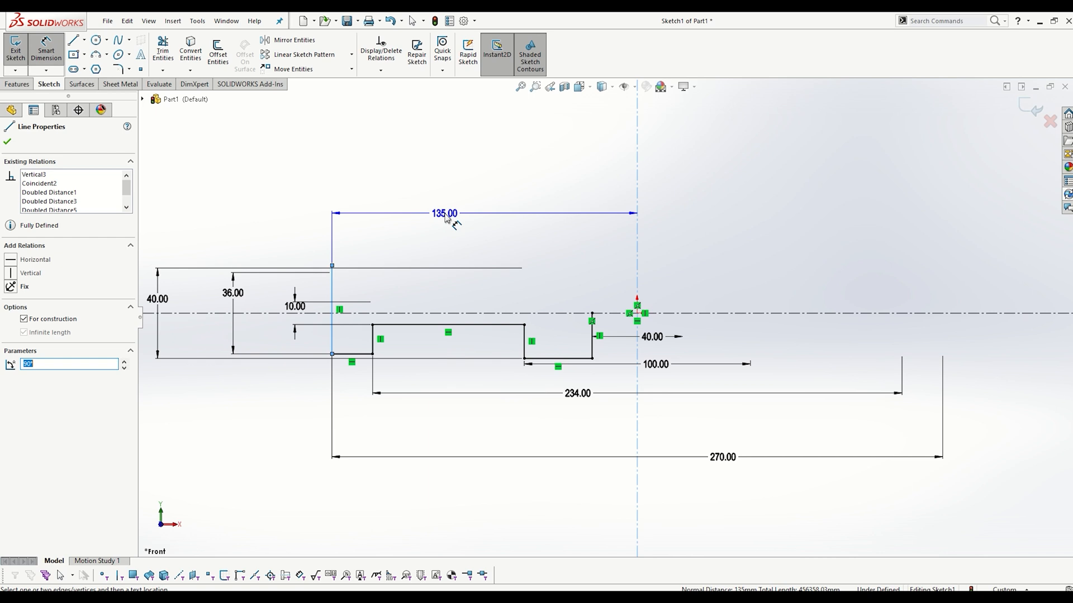
{"action": "key", "text": "Escape"}
{"action": "left_click", "coordinate": [332, 334]}
{"action": "key", "text": "Escape"}
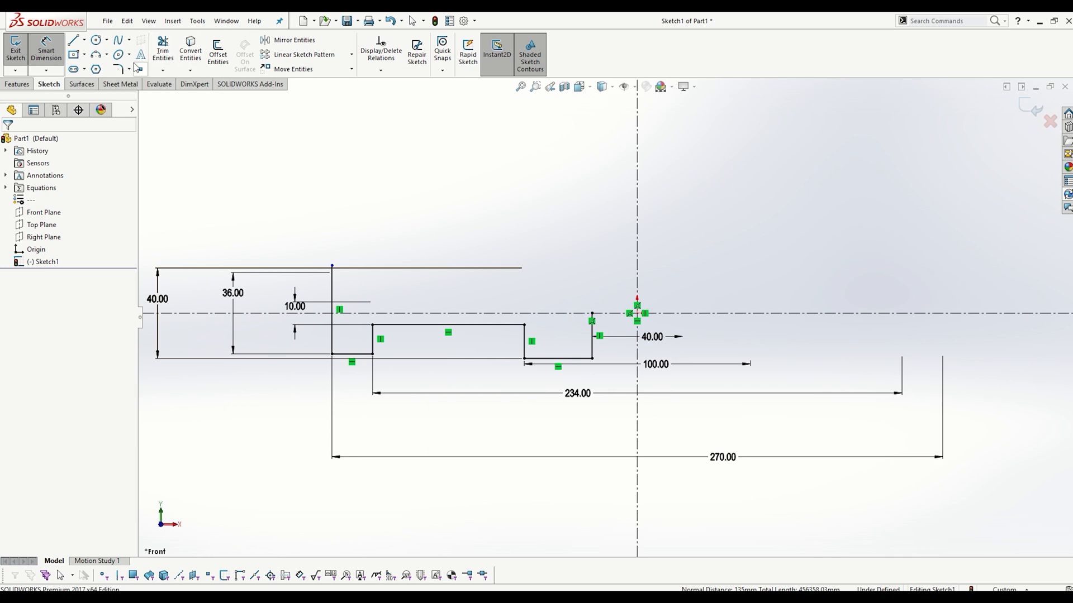
Step: Mirror the five lower rim, web and hub profile lines about the horizontal centerline, keeping the originals
{"action": "left_click", "coordinate": [315, 44]}
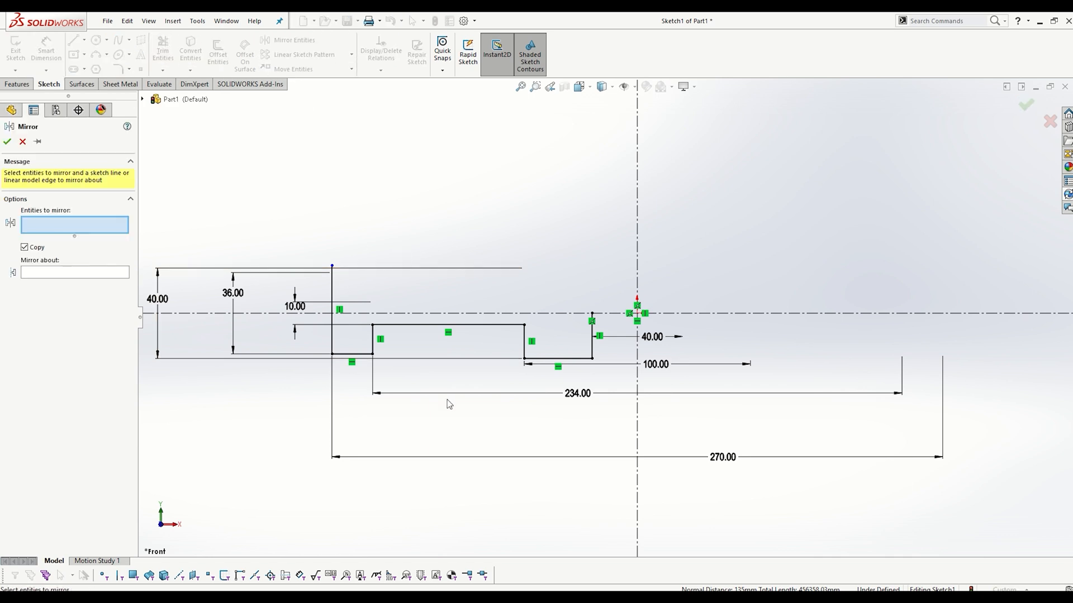
{"action": "scroll", "coordinate": [550, 371], "scroll_direction": "down", "scroll_amount": 3}
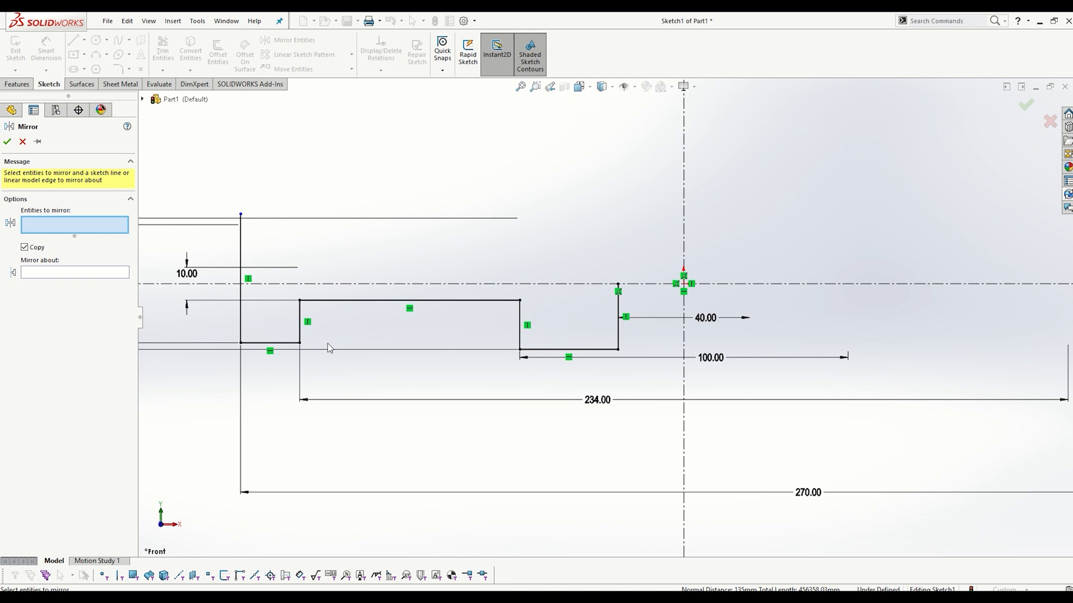
{"action": "left_click_drag", "start_coordinate": [328, 344], "coordinate": [273, 294]}
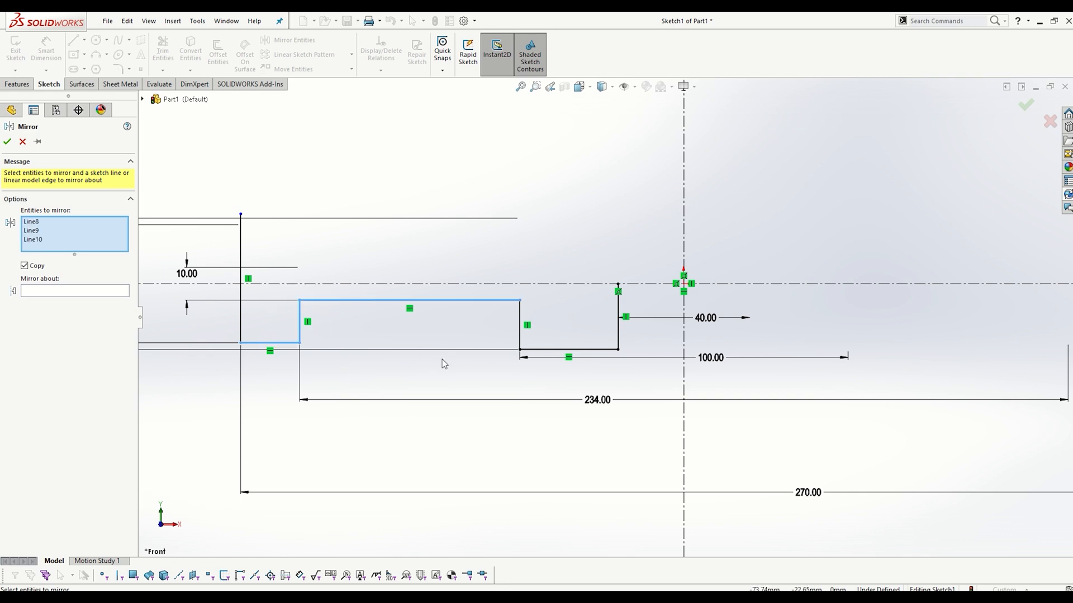
{"action": "left_click", "coordinate": [520, 327]}
{"action": "left_click", "coordinate": [565, 350]}
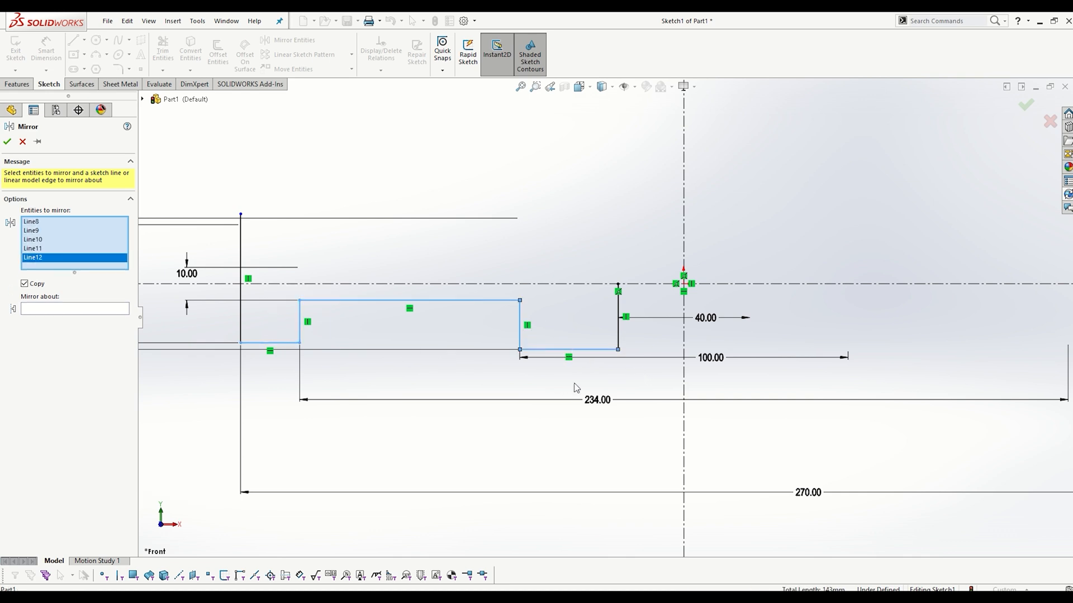
{"action": "left_click", "coordinate": [51, 309]}
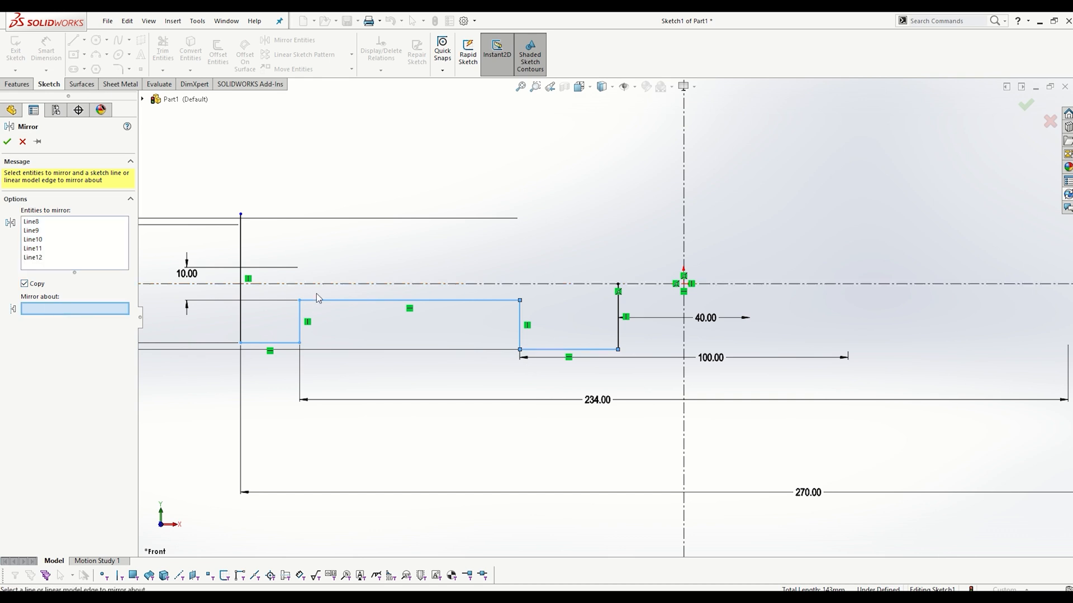
{"action": "left_click", "coordinate": [259, 288]}
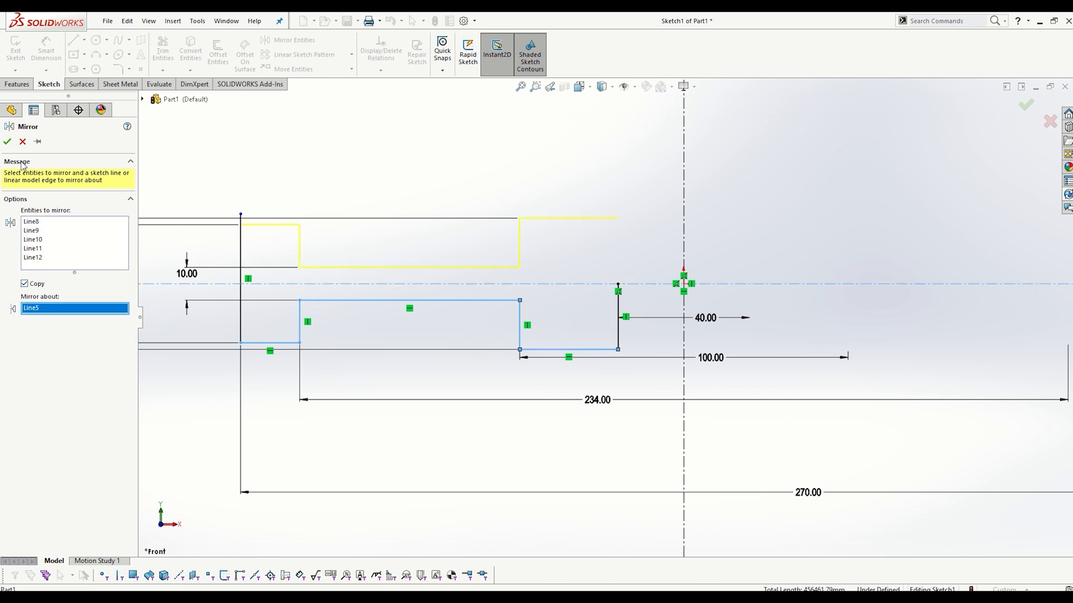
{"action": "left_click", "coordinate": [7, 142]}
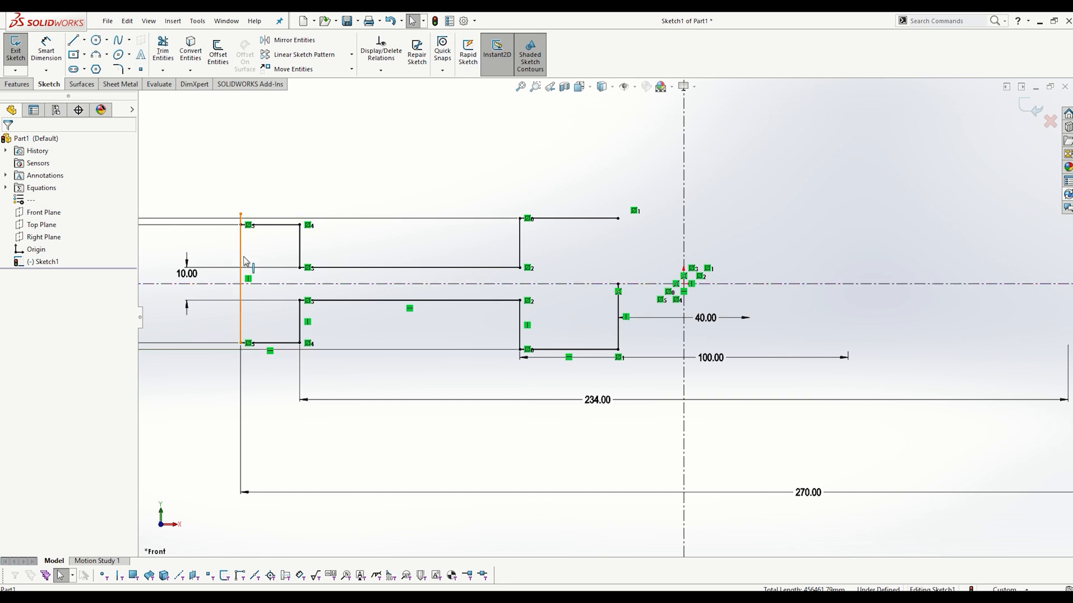
Step: Merge the free upper endpoint of the rim's outer vertical line with the outer end of the mirrored rim edge
{"action": "left_click", "coordinate": [291, 40]}
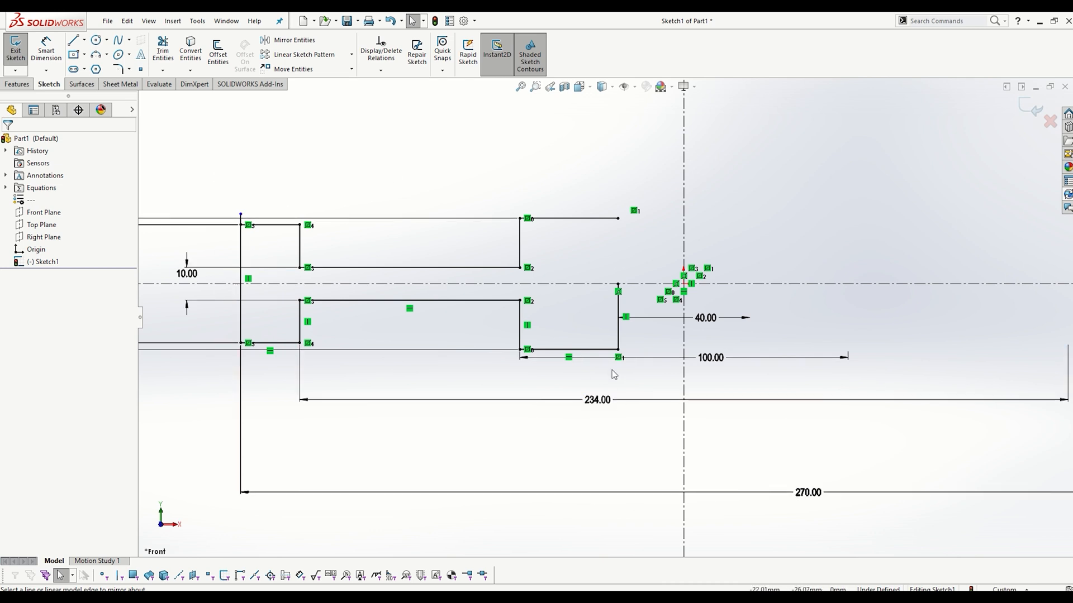
{"action": "mouse_move", "coordinate": [240, 214]}
{"action": "left_mouse_down"}
{"action": "mouse_move", "coordinate": [243, 165]}
{"action": "mouse_move", "coordinate": [234, 199]}
{"action": "mouse_move", "coordinate": [259, 196]}
{"action": "mouse_move", "coordinate": [260, 175]}
{"action": "mouse_move", "coordinate": [255, 208]}
{"action": "left_mouse_up"}
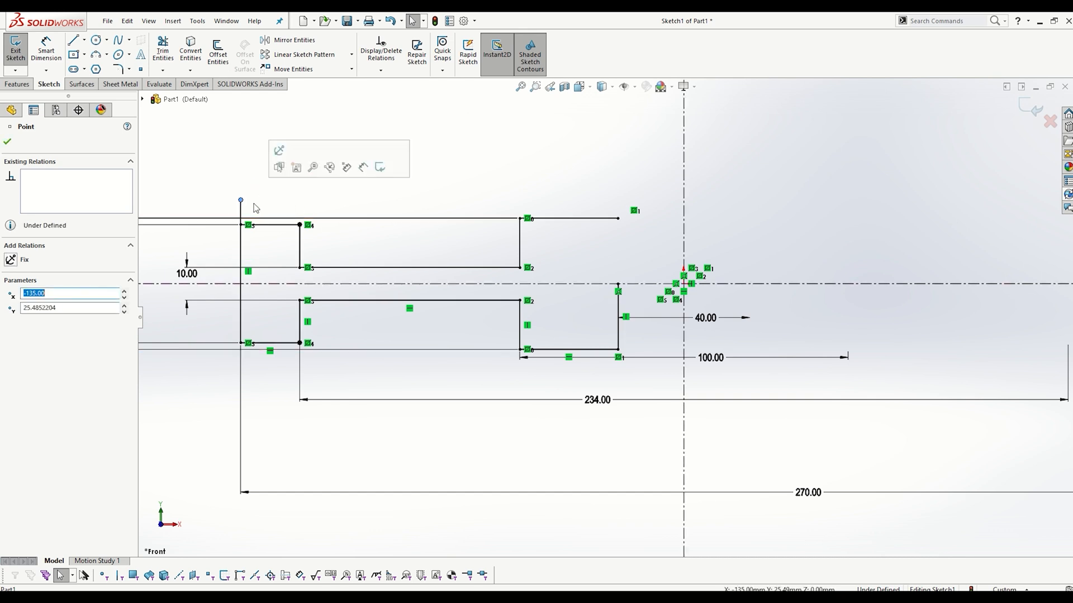
{"action": "left_click", "coordinate": [253, 161]}
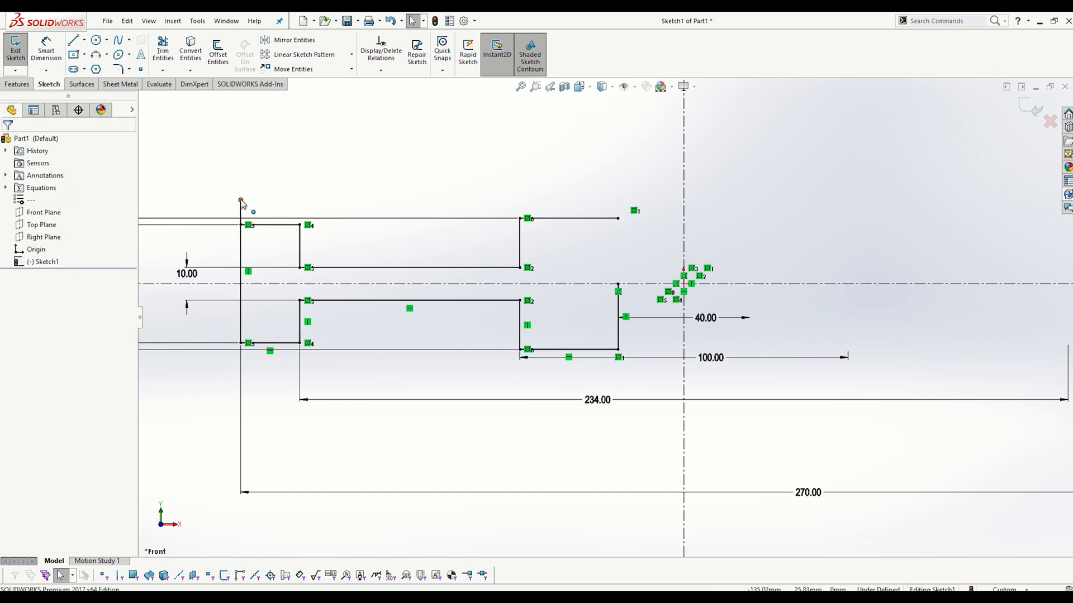
{"action": "left_click", "coordinate": [241, 200]}
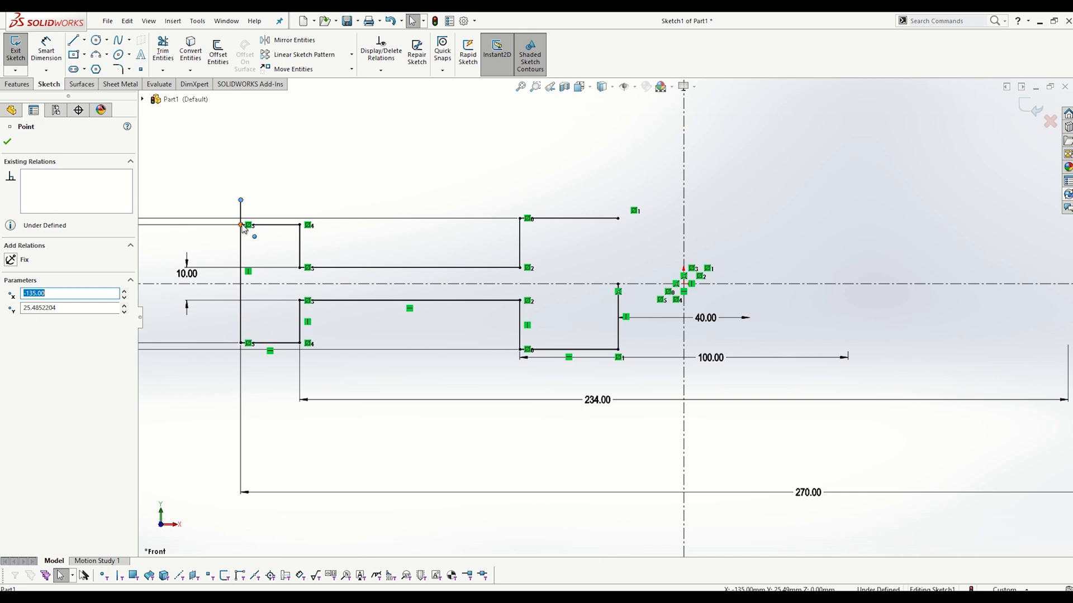
{"action": "left_click", "coordinate": [242, 225], "text": "ctrl"}
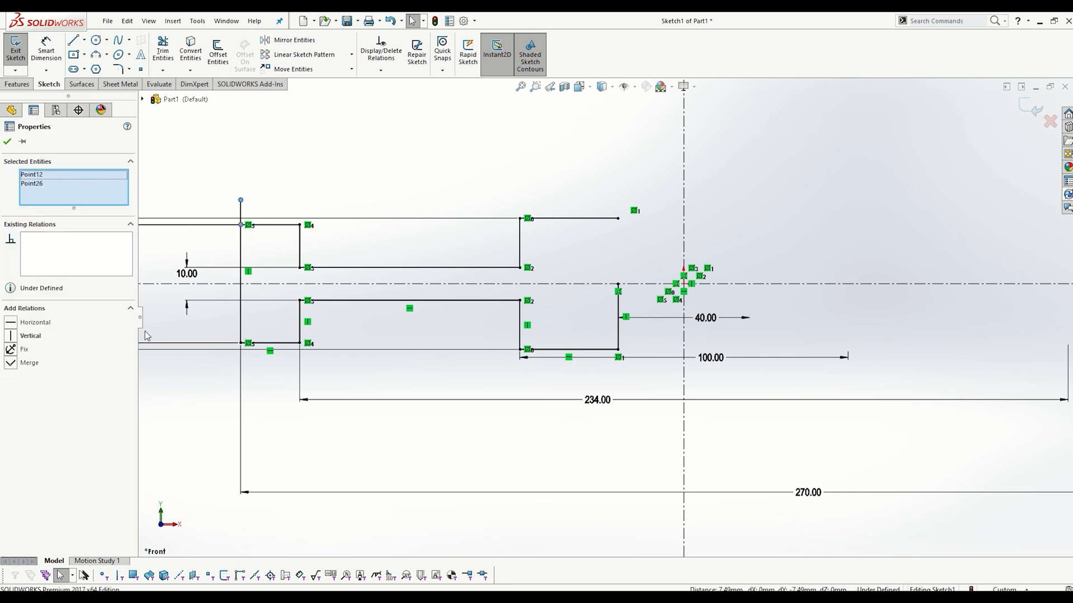
{"action": "left_click", "coordinate": [29, 363]}
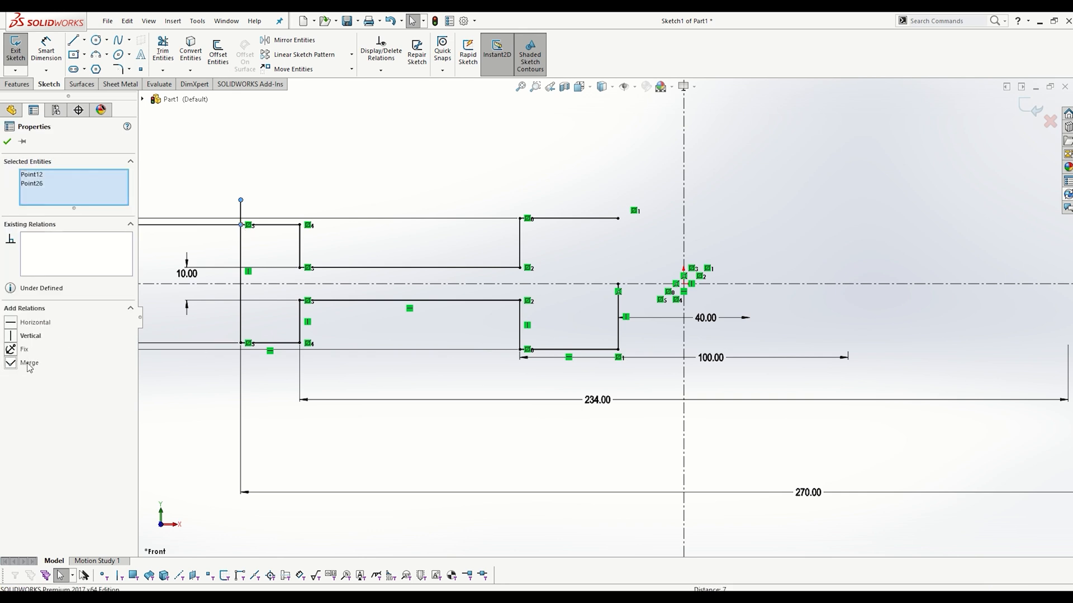
{"action": "left_click", "coordinate": [215, 183]}
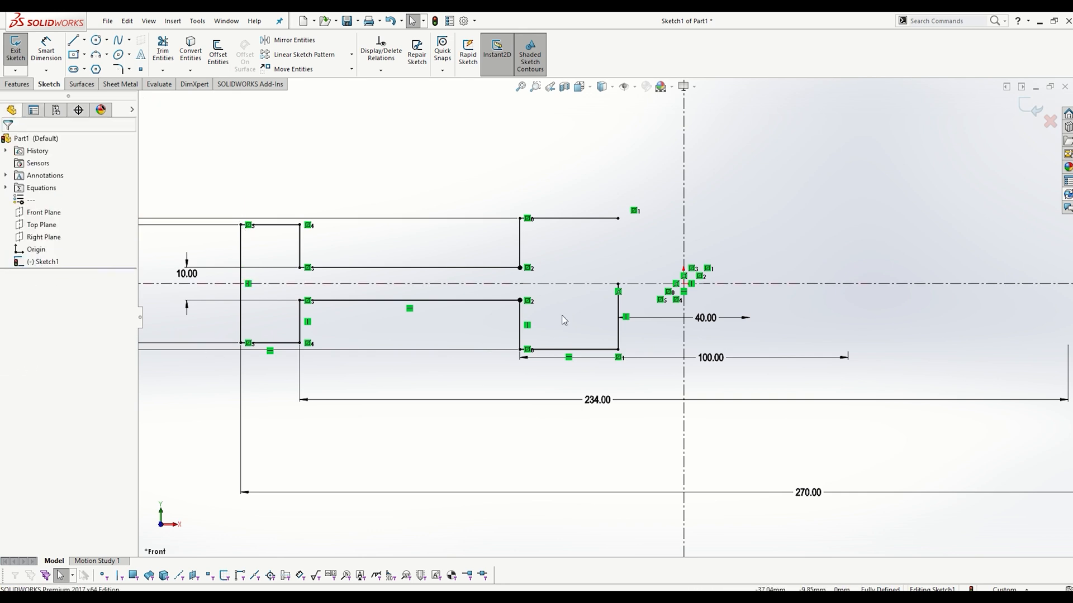
Step: Delete the relation holding the bore line's upper endpoint on the centerline and merge that endpoint with the mirrored hub edge's end
{"action": "left_click", "coordinate": [618, 292]}
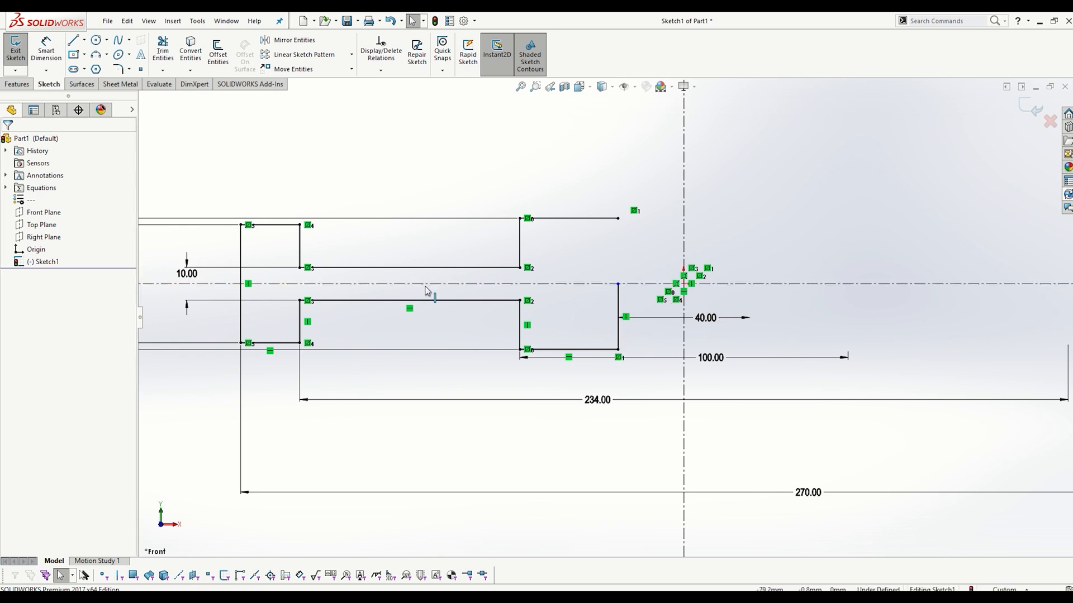
{"action": "key", "text": "Delete"}
{"action": "left_click_drag", "start_coordinate": [619, 285], "coordinate": [618, 241]}
{"action": "left_click", "coordinate": [618, 218], "text": "ctrl"}
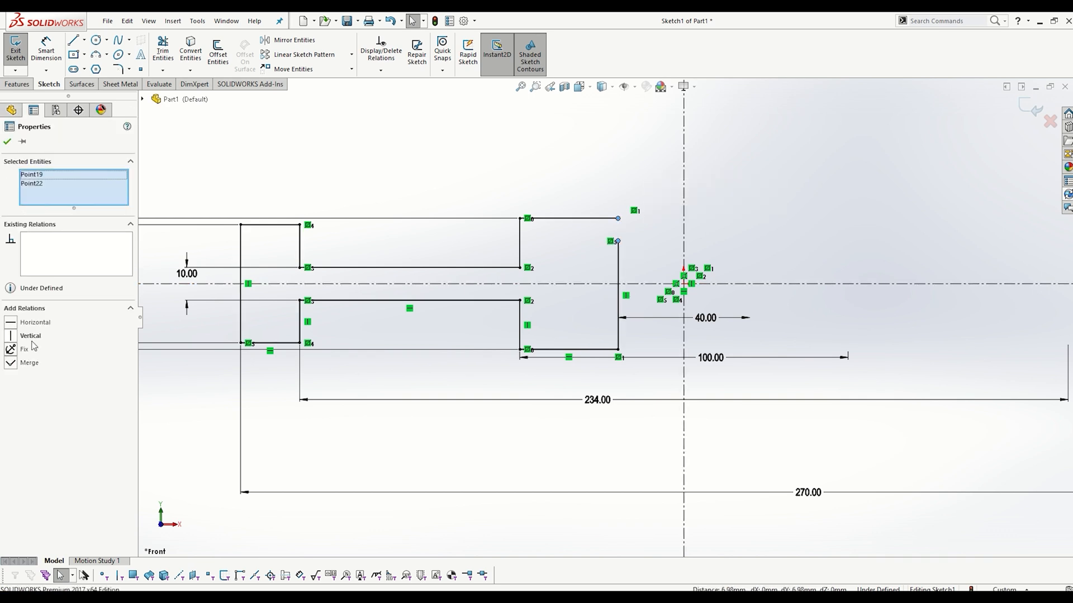
{"action": "left_click", "coordinate": [25, 363]}
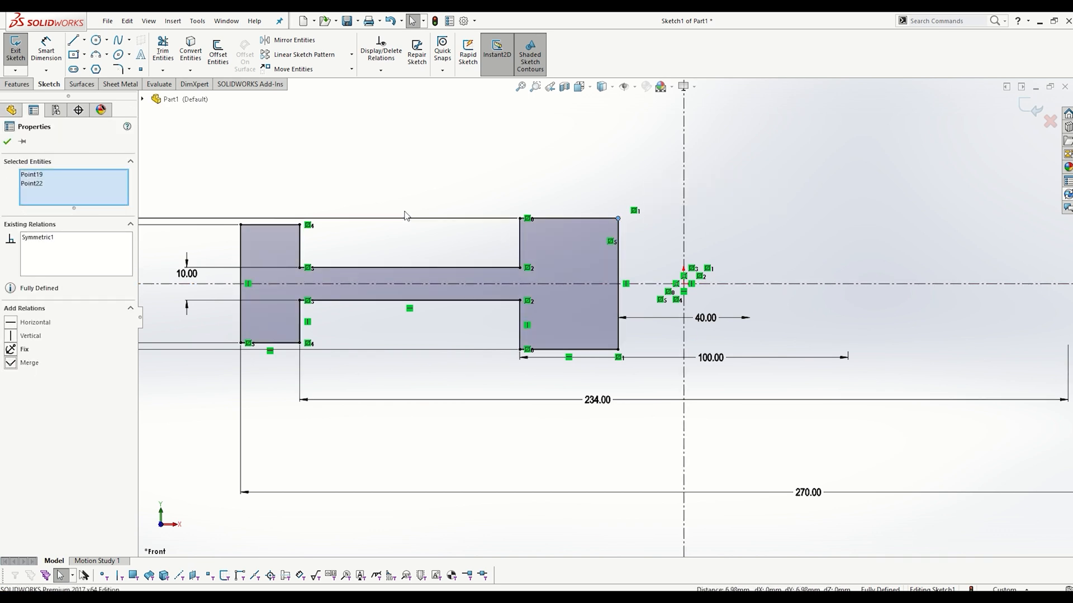
{"action": "left_click", "coordinate": [369, 163]}
Step: Compare the closed profile with the reference drawing and exit the sketch
{"action": "scroll", "coordinate": [385, 268], "scroll_direction": "up", "scroll_amount": 2}
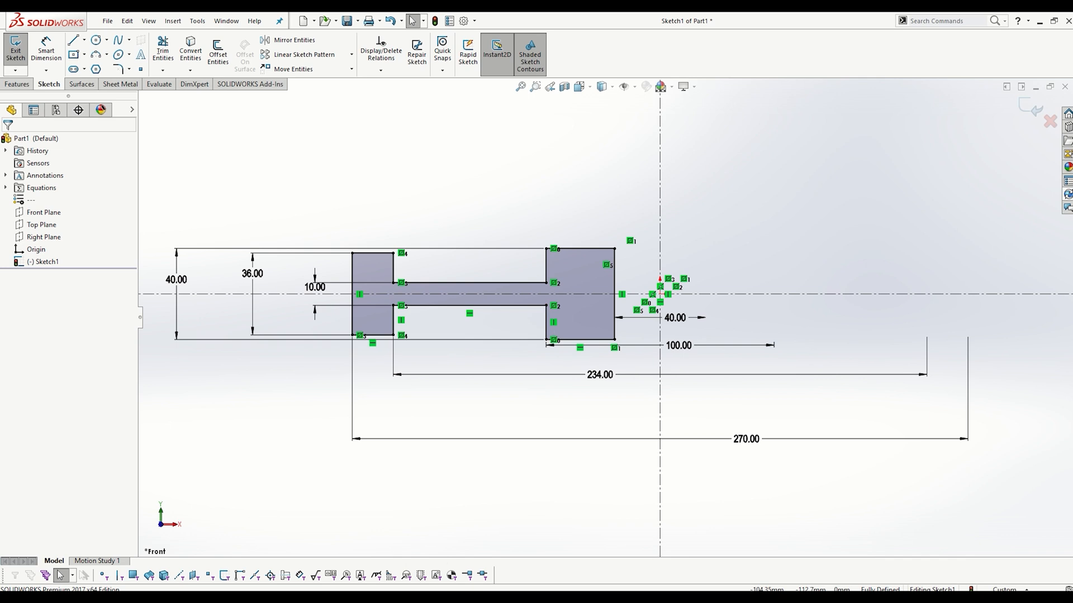
{"action": "key", "text": "alt+Tab"}
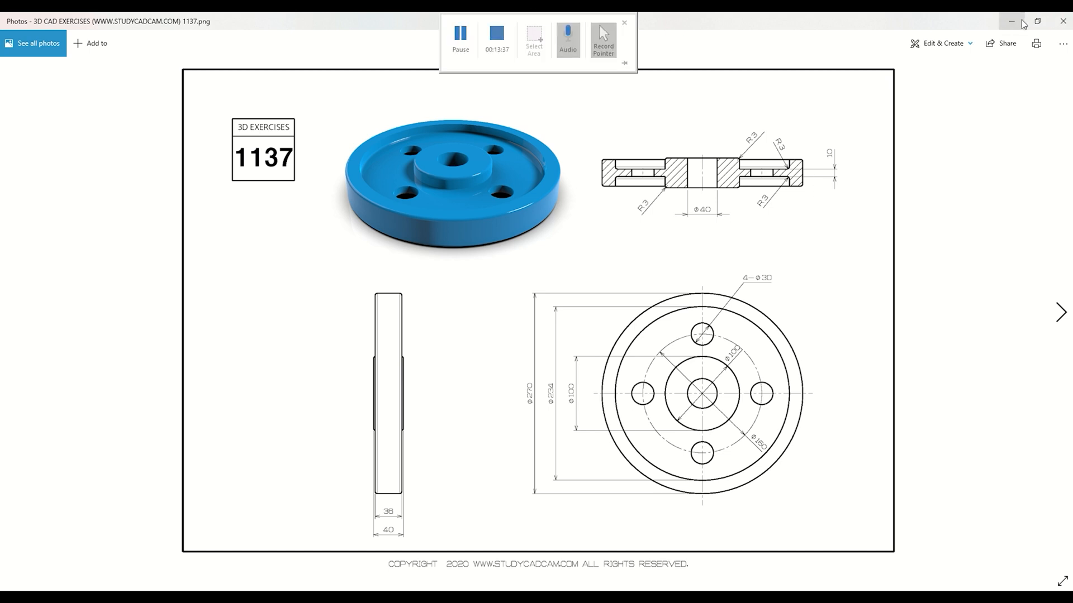
{"action": "left_click", "coordinate": [599, 26]}
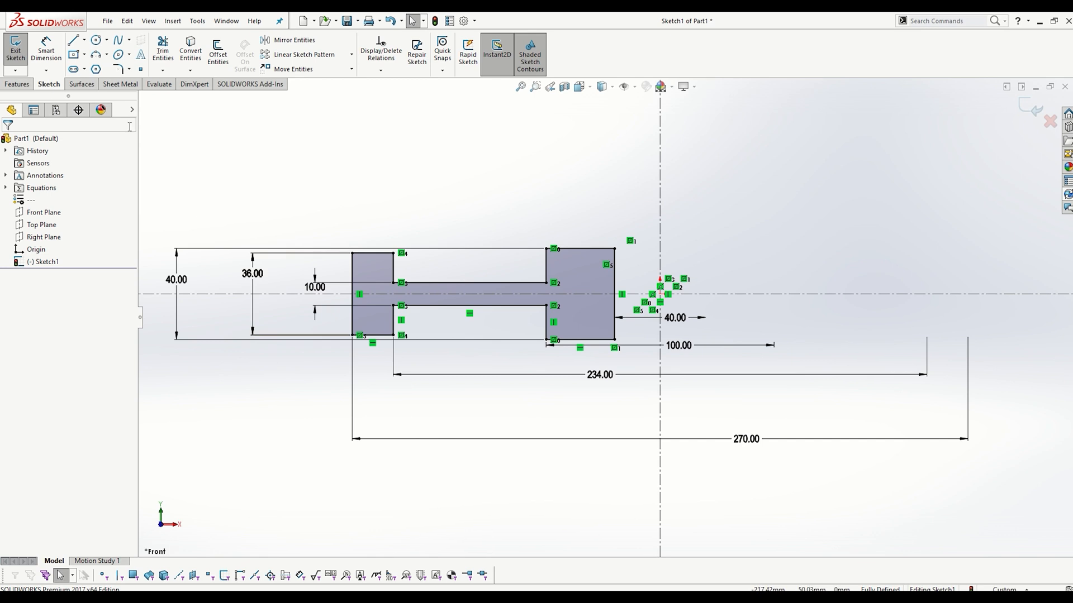
{"action": "left_click", "coordinate": [1025, 112]}
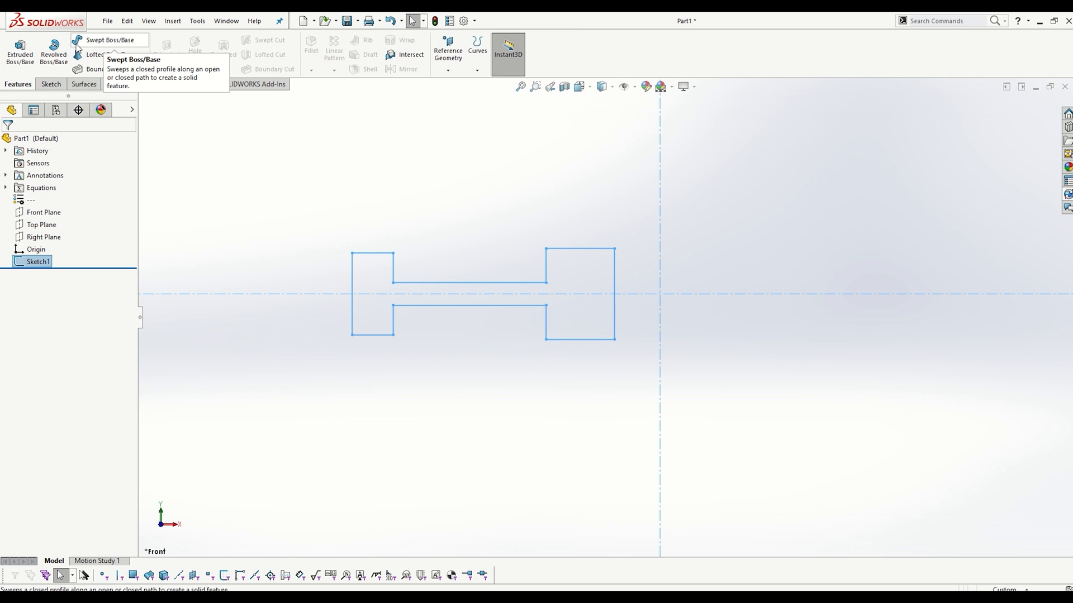
Step: Start a Revolved Boss/Base of the profile sketch with the vertical centerline as the axis of revolution
{"action": "left_click", "coordinate": [50, 58]}
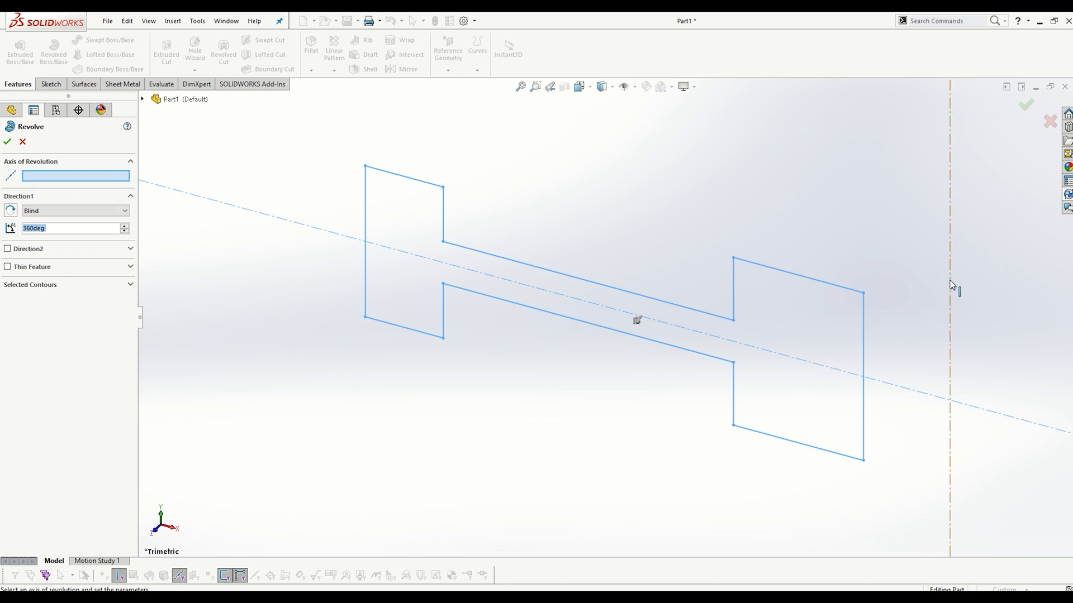
{"action": "left_click", "coordinate": [950, 226]}
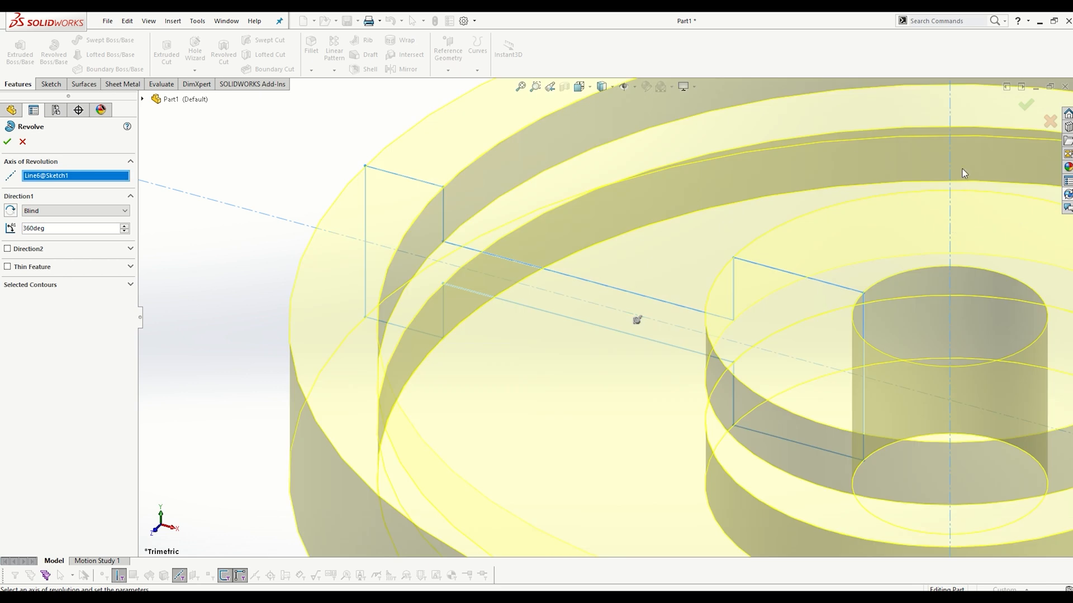
{"action": "scroll", "coordinate": [953, 172], "scroll_direction": "up", "scroll_amount": 5}
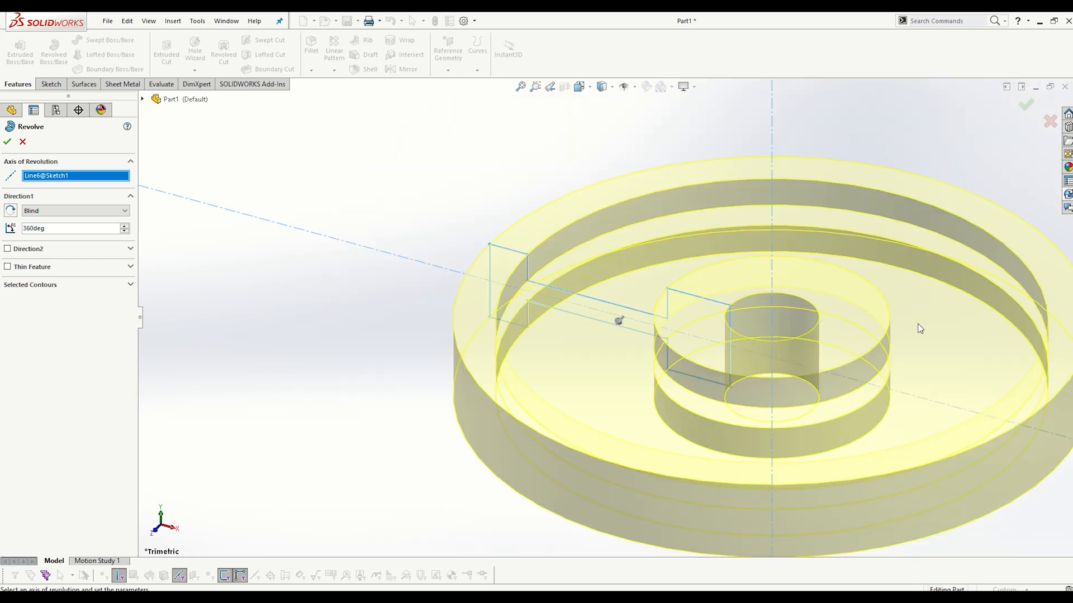
{"action": "scroll", "coordinate": [886, 344], "scroll_direction": "up", "scroll_amount": 3}
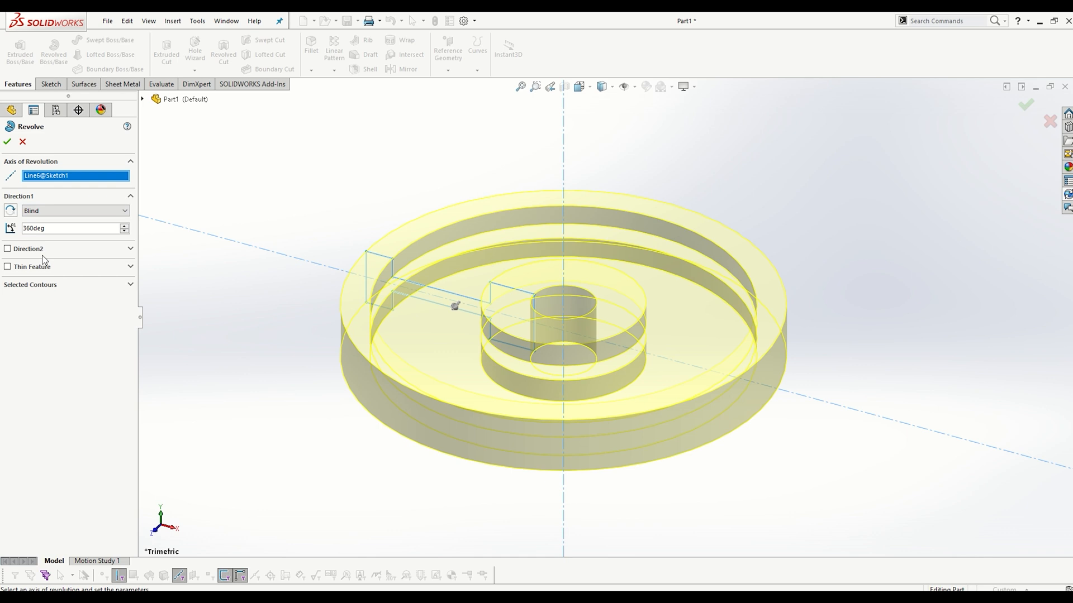
Step: Try a first-direction revolve angle of 240 degrees and replace it with 60 degrees
{"action": "double_click", "coordinate": [93, 230]}
{"action": "type", "text": "240"}
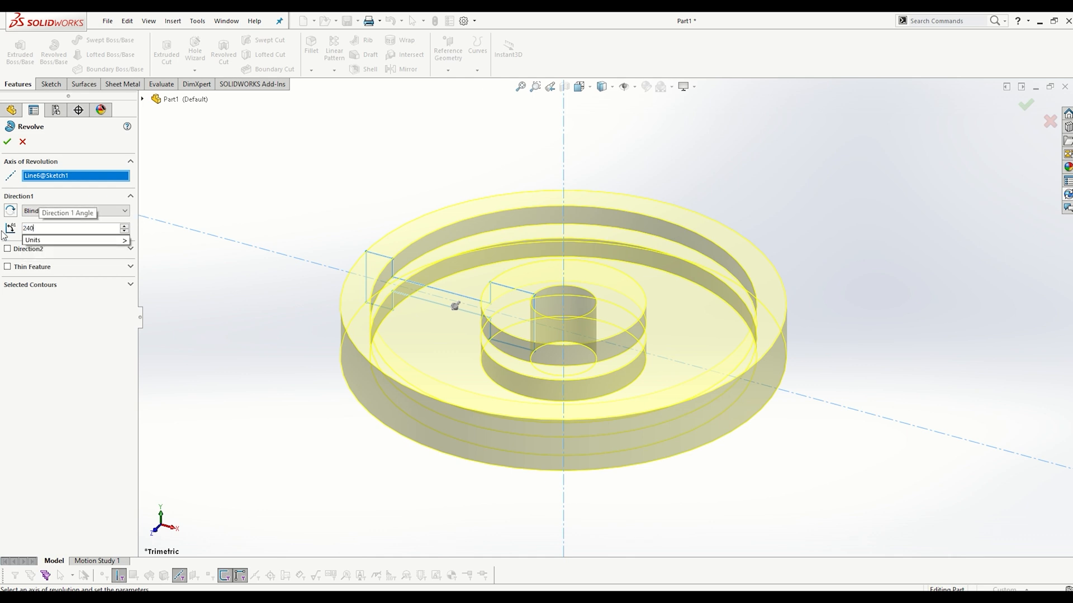
{"action": "key", "text": "Return"}
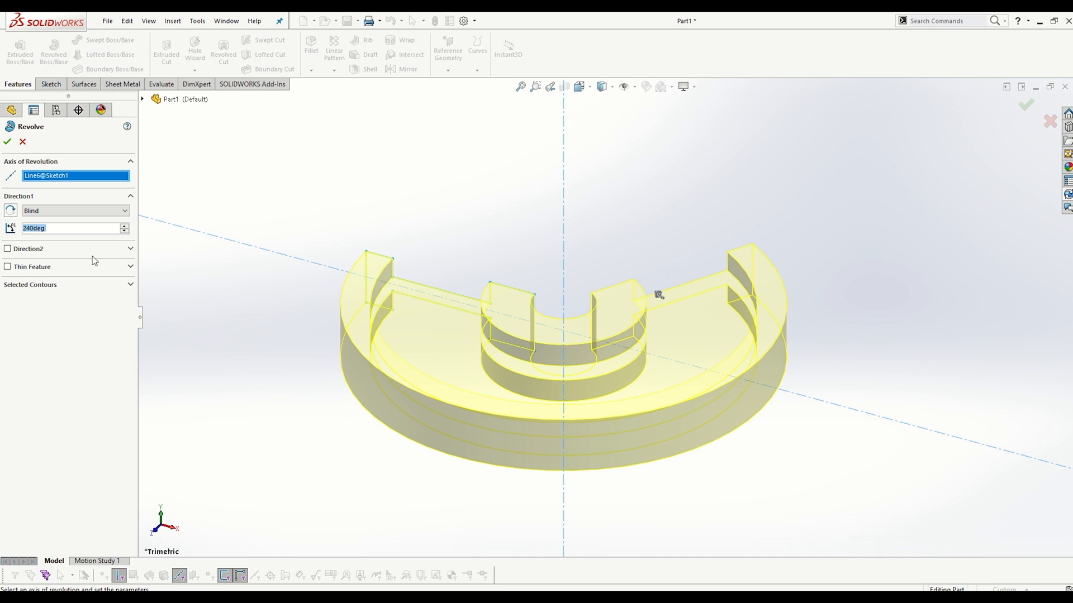
{"action": "type", "text": "60"}
{"action": "key", "text": "Return"}
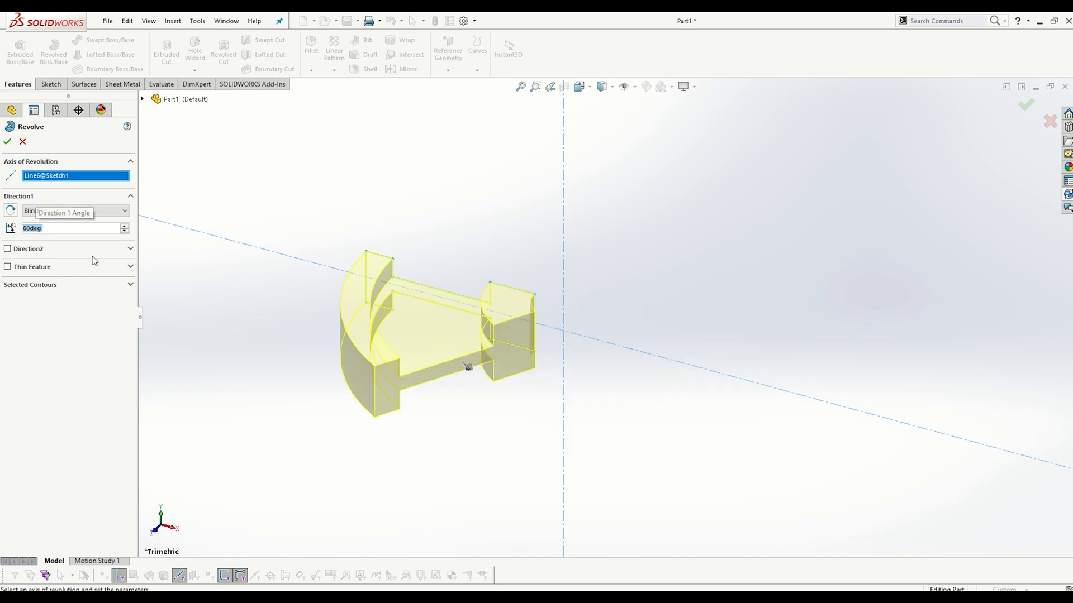
Step: Enable a second revolve direction of 60 degrees and turn on a one-direction thin feature 10 mm thick
{"action": "left_click", "coordinate": [39, 249]}
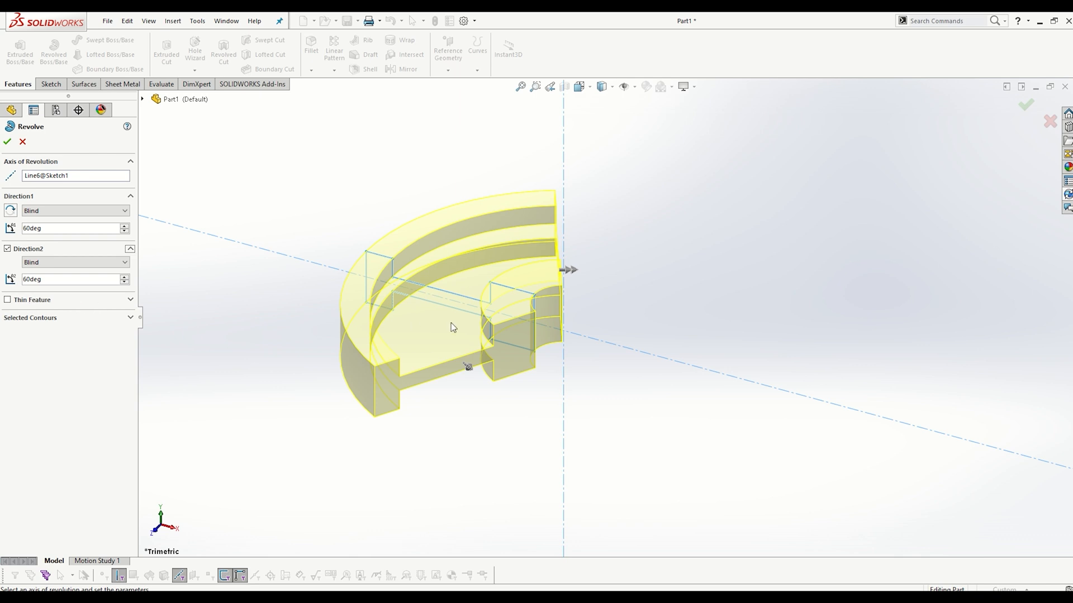
{"action": "scroll", "coordinate": [403, 301], "scroll_direction": "down", "scroll_amount": 1}
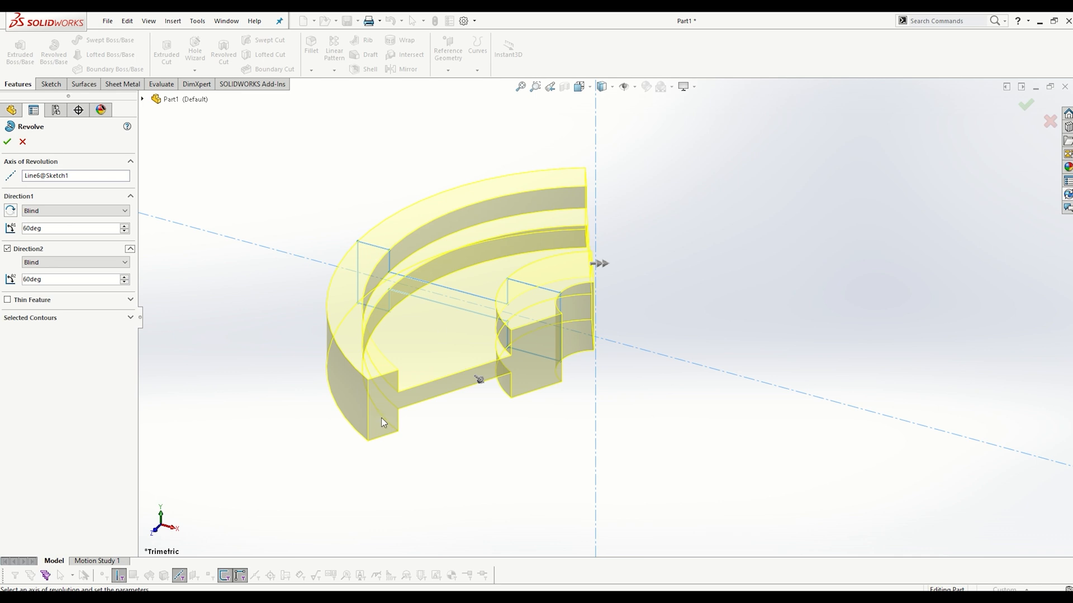
{"action": "left_click", "coordinate": [7, 300]}
{"action": "scroll", "coordinate": [432, 340], "scroll_direction": "down", "scroll_amount": 3}
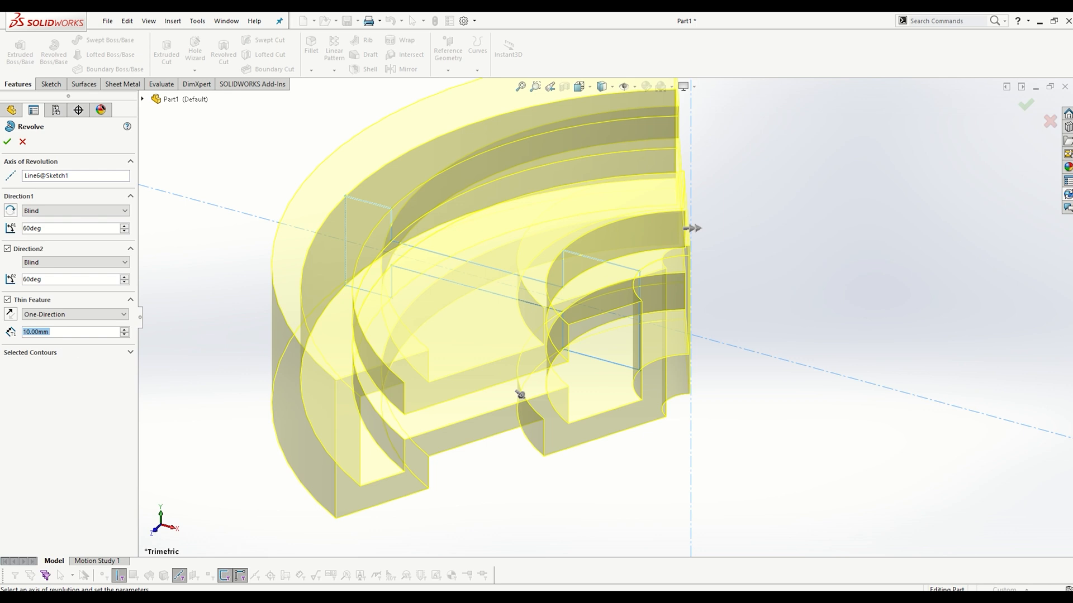
Step: Set the thin feature thickness to 1 mm and complete the two-direction thin revolve
{"action": "type", "text": "1"}
{"action": "key", "text": "Return"}
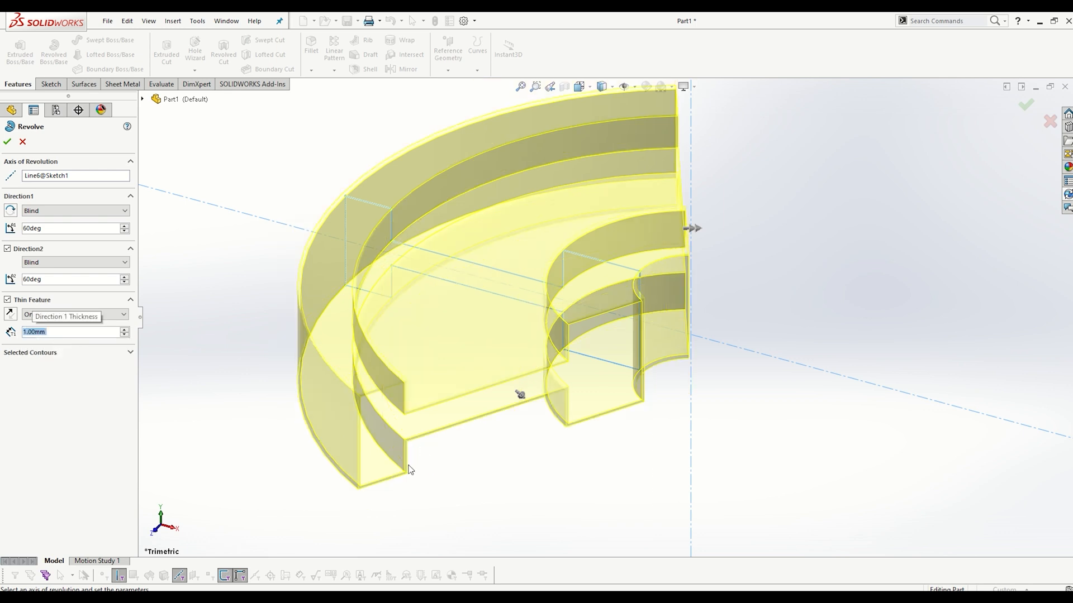
{"action": "scroll", "coordinate": [358, 486], "scroll_direction": "down", "scroll_amount": 3}
{"action": "left_click", "coordinate": [7, 141]}
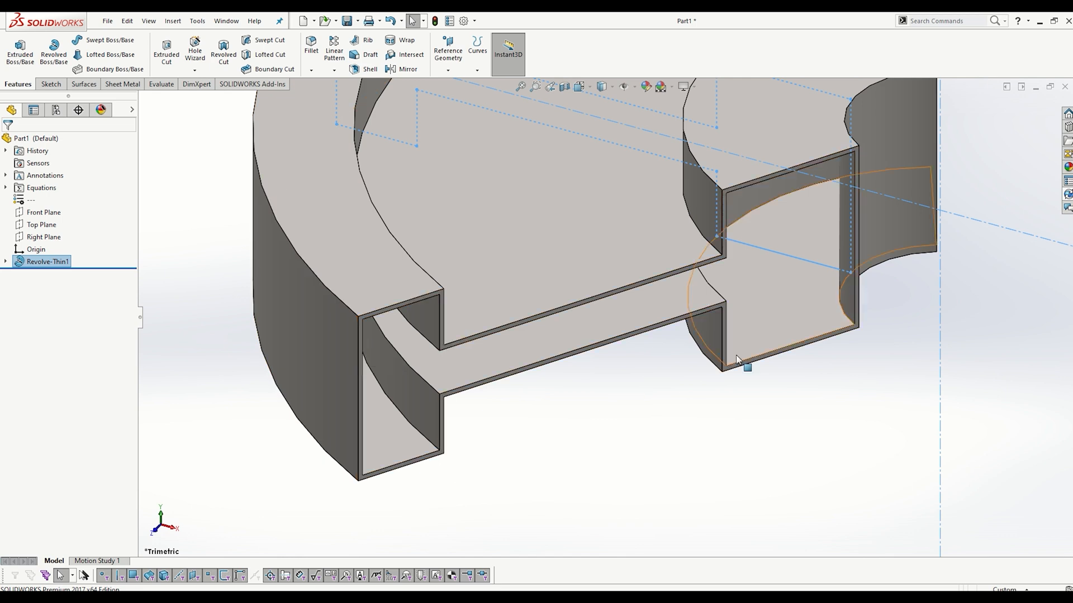
Step: Examine the thin-walled revolve's cut faces and preview a section view through the Front Plane
{"action": "scroll", "coordinate": [567, 185], "scroll_direction": "up", "scroll_amount": 2}
{"action": "scroll", "coordinate": [487, 188], "scroll_direction": "down", "scroll_amount": 2}
{"action": "scroll", "coordinate": [534, 191], "scroll_direction": "up", "scroll_amount": 2}
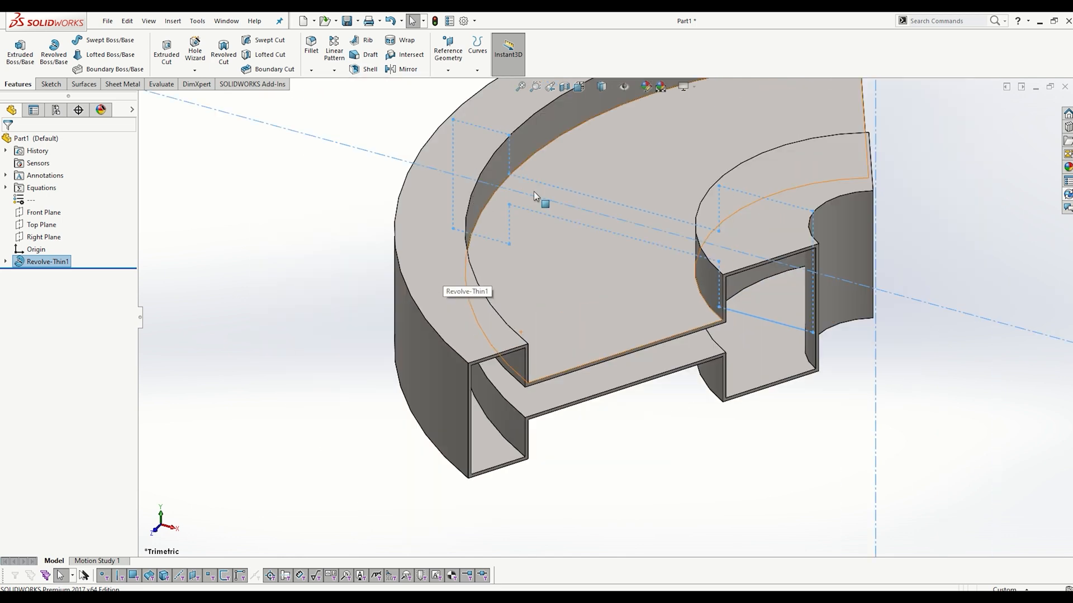
{"action": "scroll", "coordinate": [534, 185], "scroll_direction": "down", "scroll_amount": 1}
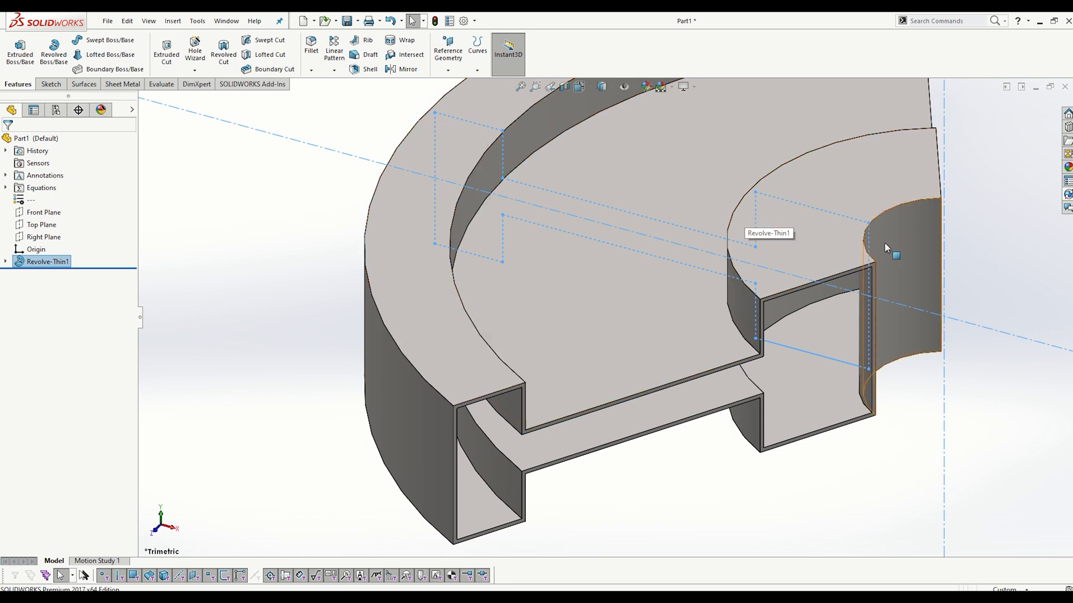
{"action": "scroll", "coordinate": [782, 425], "scroll_direction": "up", "scroll_amount": 4}
{"action": "scroll", "coordinate": [637, 166], "scroll_direction": "down", "scroll_amount": 2}
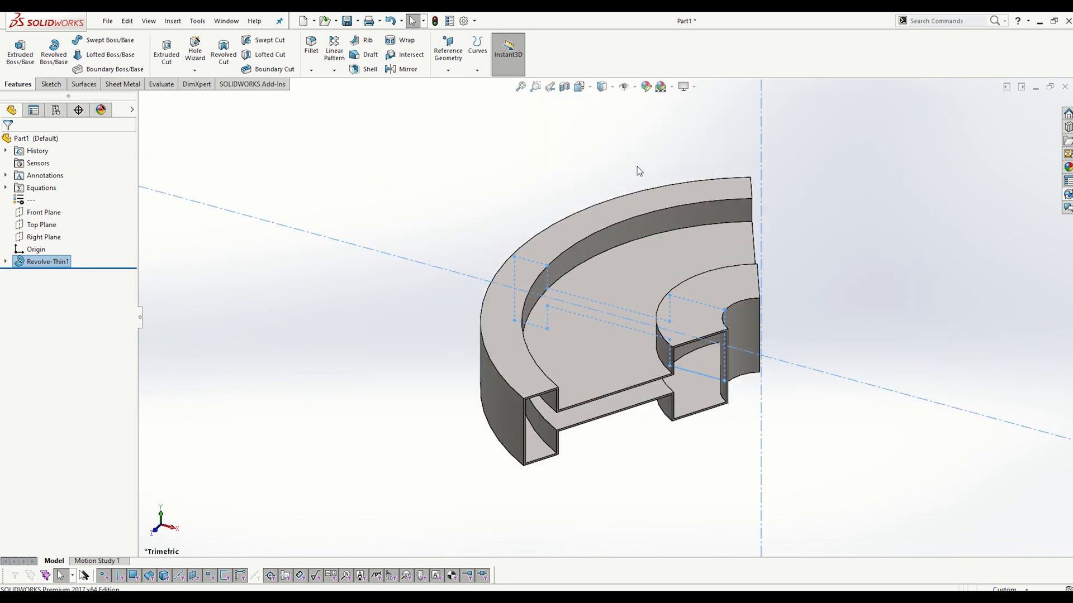
{"action": "left_click", "coordinate": [564, 87]}
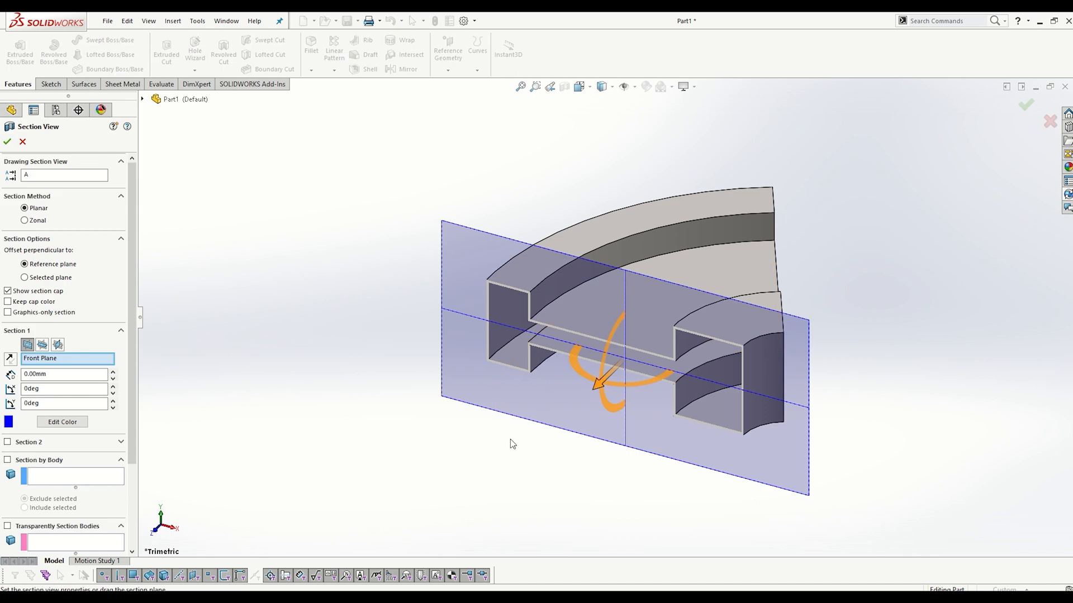
{"action": "left_click", "coordinate": [8, 141]}
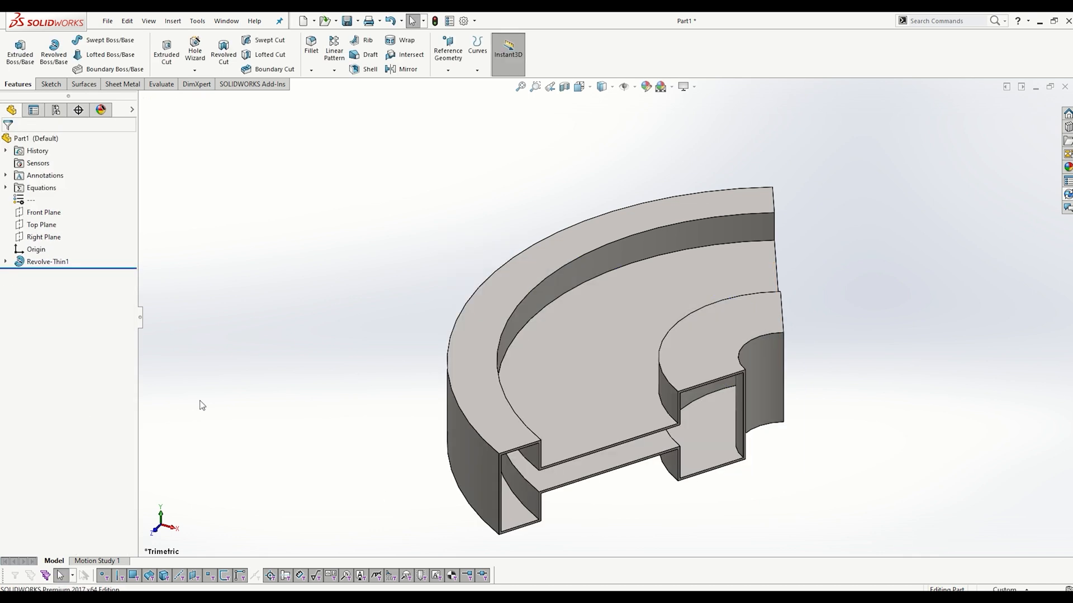
Step: Delete the thin revolve feature while keeping its profile sketch
{"action": "left_click", "coordinate": [49, 263]}
{"action": "right_click", "coordinate": [51, 265]}
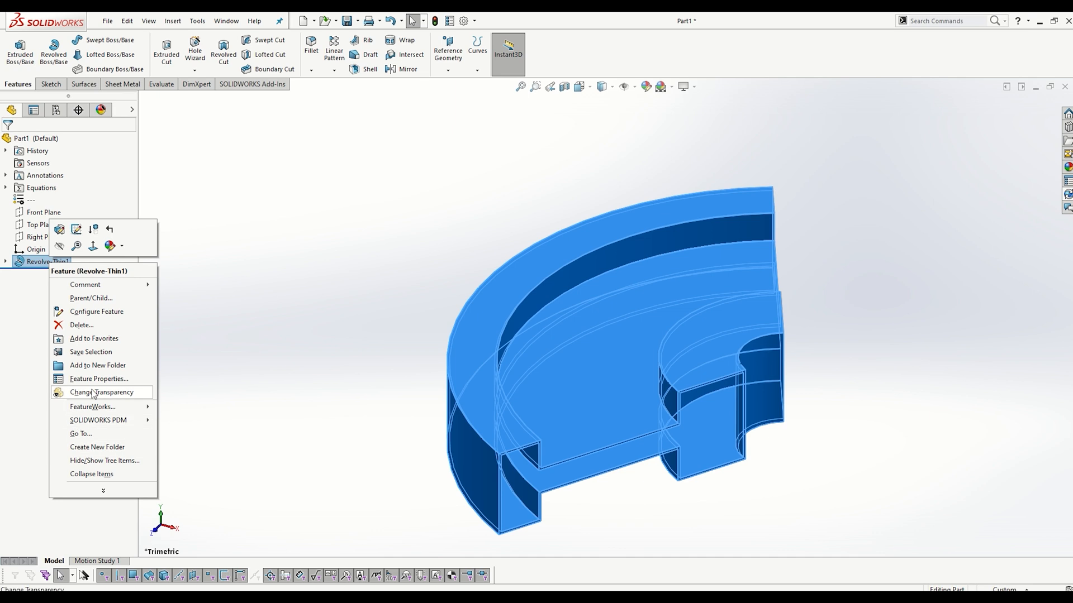
{"action": "left_click", "coordinate": [83, 326]}
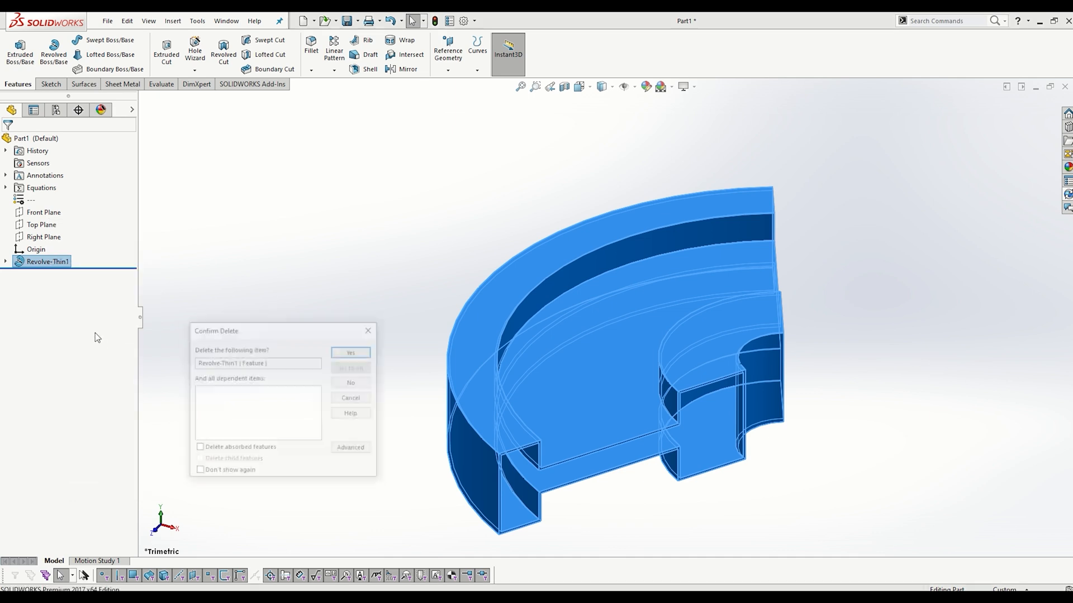
{"action": "left_click", "coordinate": [363, 351]}
Step: Revolve the profile sketch 360 degrees about the vertical centerline as a solid, with no second direction or thin feature
{"action": "left_click", "coordinate": [38, 261]}
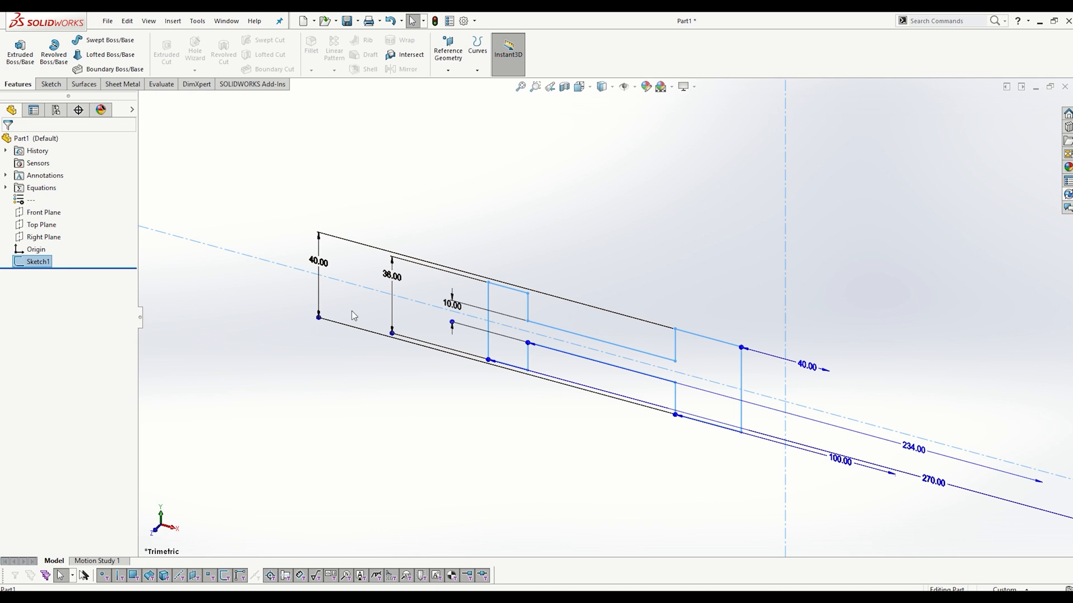
{"action": "left_click", "coordinate": [51, 57]}
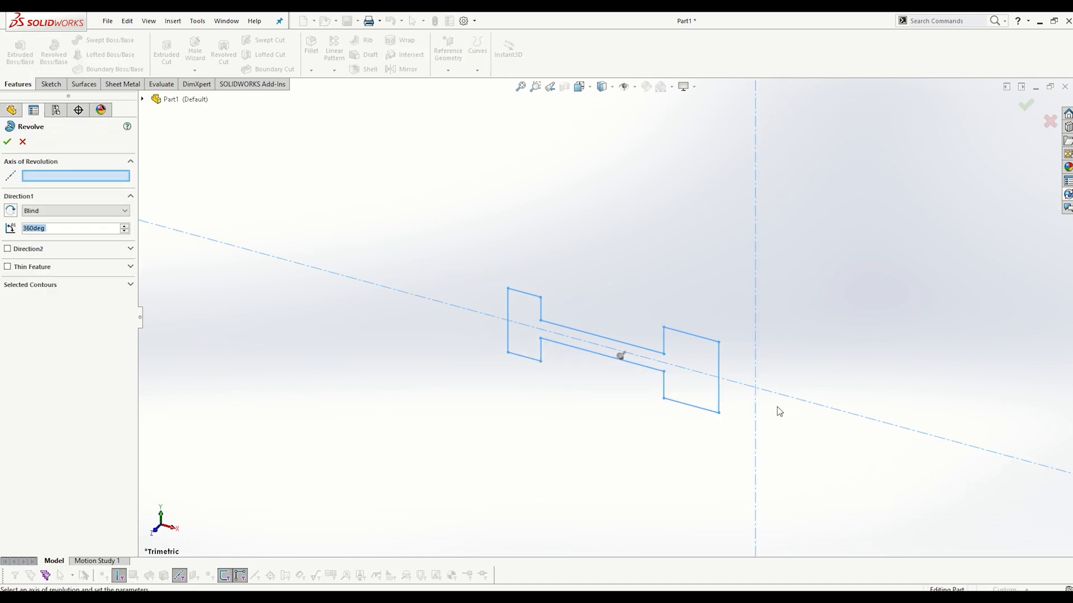
{"action": "scroll", "coordinate": [671, 352], "scroll_direction": "up", "scroll_amount": 3}
{"action": "scroll", "coordinate": [705, 335], "scroll_direction": "down", "scroll_amount": 2}
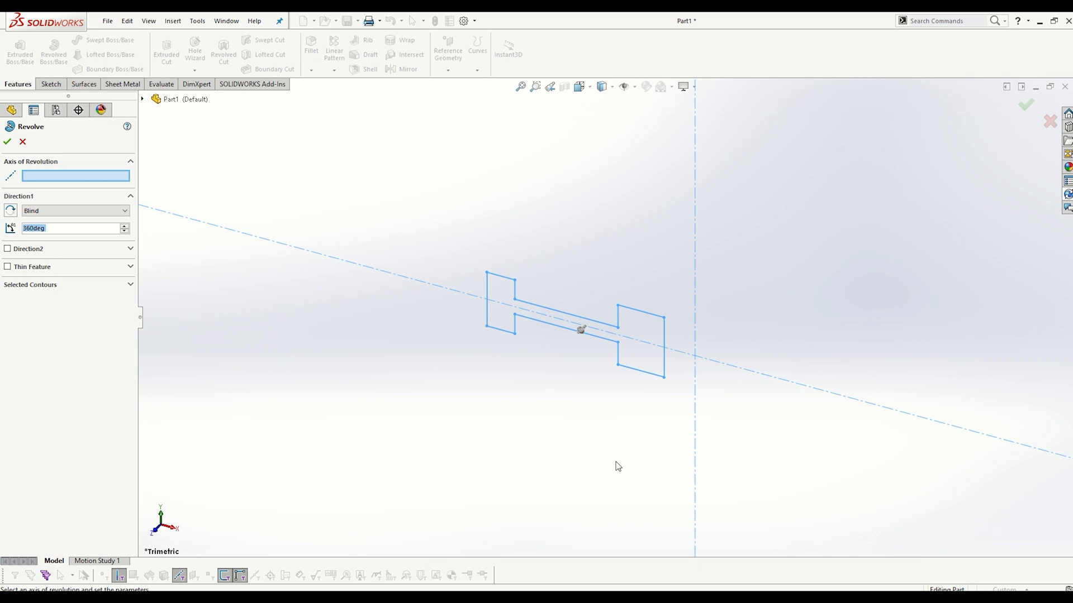
{"action": "left_click", "coordinate": [453, 591]}
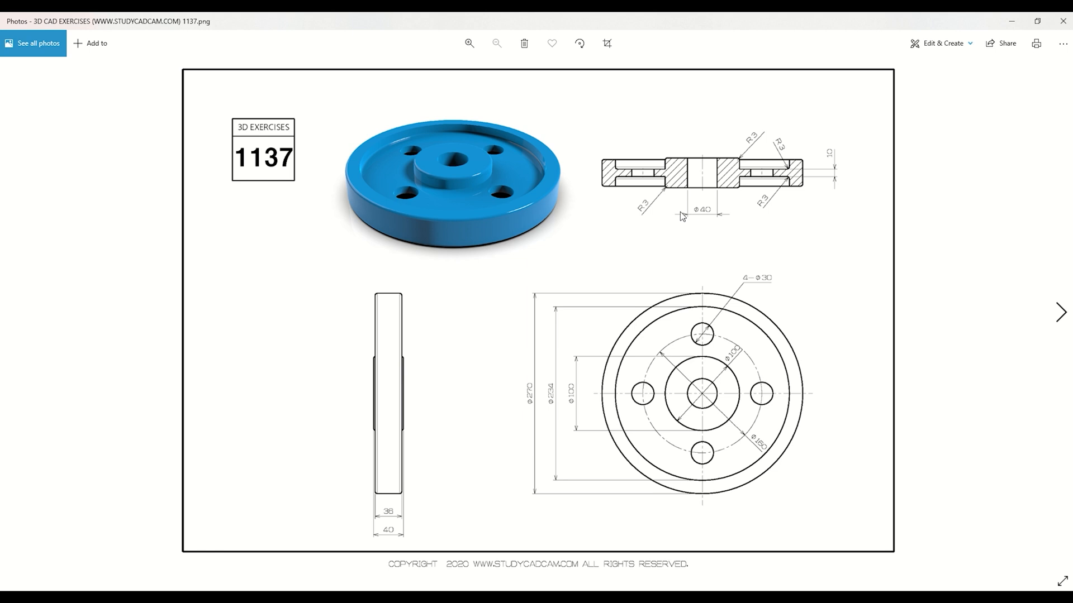
{"action": "left_click", "coordinate": [1011, 21]}
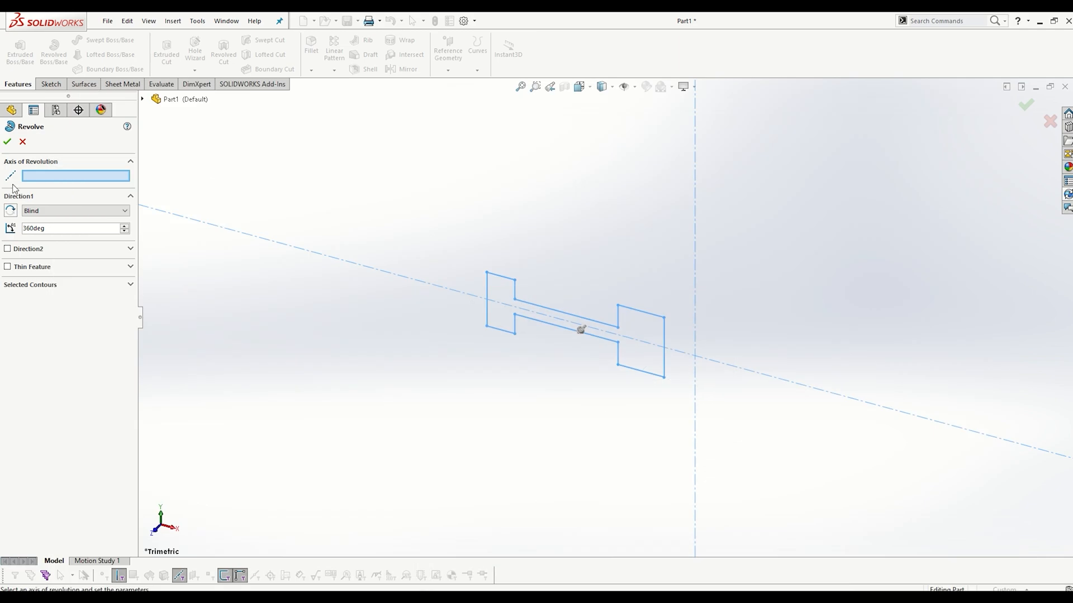
{"action": "left_click", "coordinate": [696, 283]}
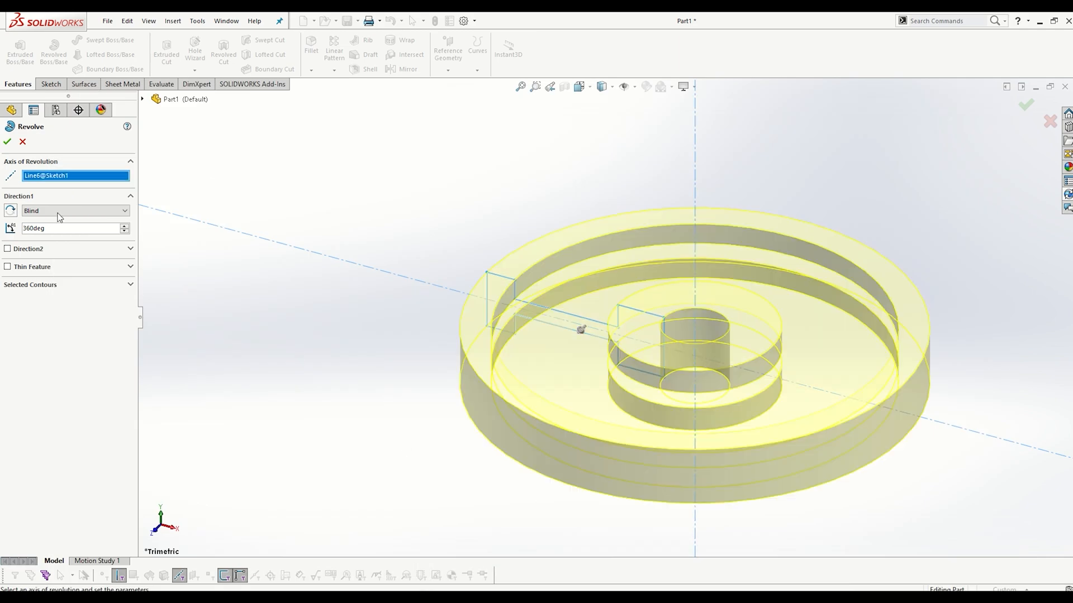
{"action": "left_click", "coordinate": [38, 286]}
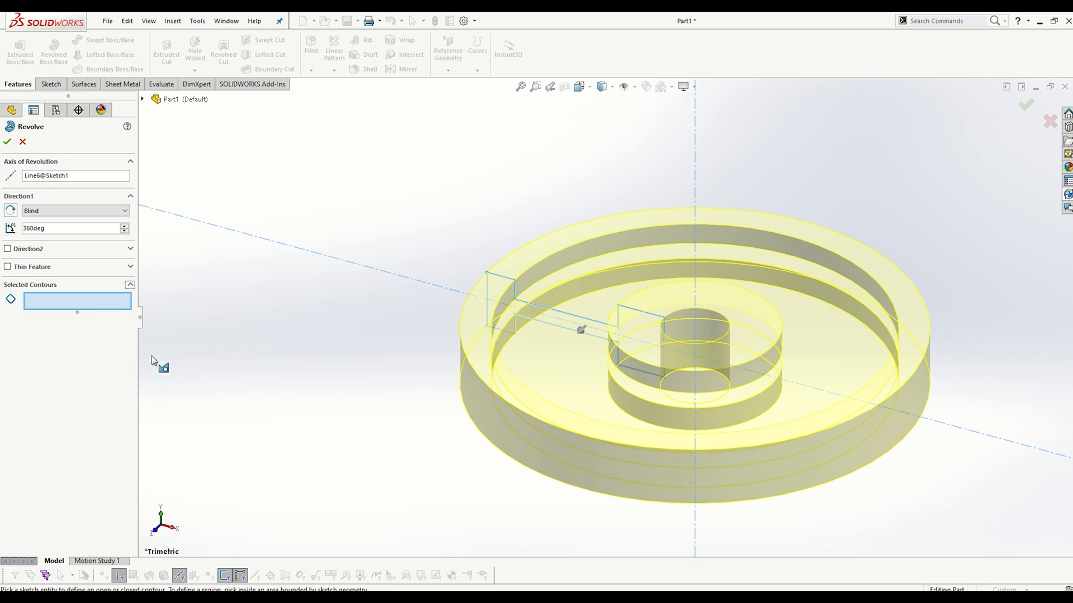
{"action": "left_click", "coordinate": [7, 142]}
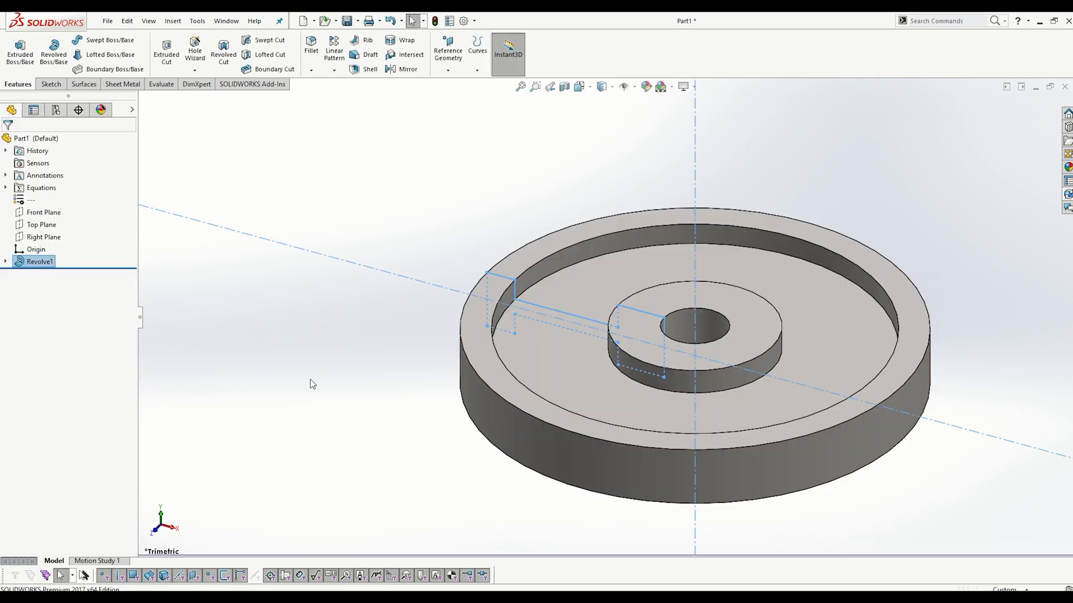
Step: Inspect the solid flywheel in isometric view and check the reference drawing for the hole pattern dimensions
{"action": "left_click", "coordinate": [460, 217]}
{"action": "mouse_move", "coordinate": [635, 460]}
{"action": "middle_mouse_down"}
{"action": "mouse_move", "coordinate": [690, 324]}
{"action": "mouse_move", "coordinate": [662, 412]}
{"action": "mouse_move", "coordinate": [644, 420]}
{"action": "middle_mouse_up"}
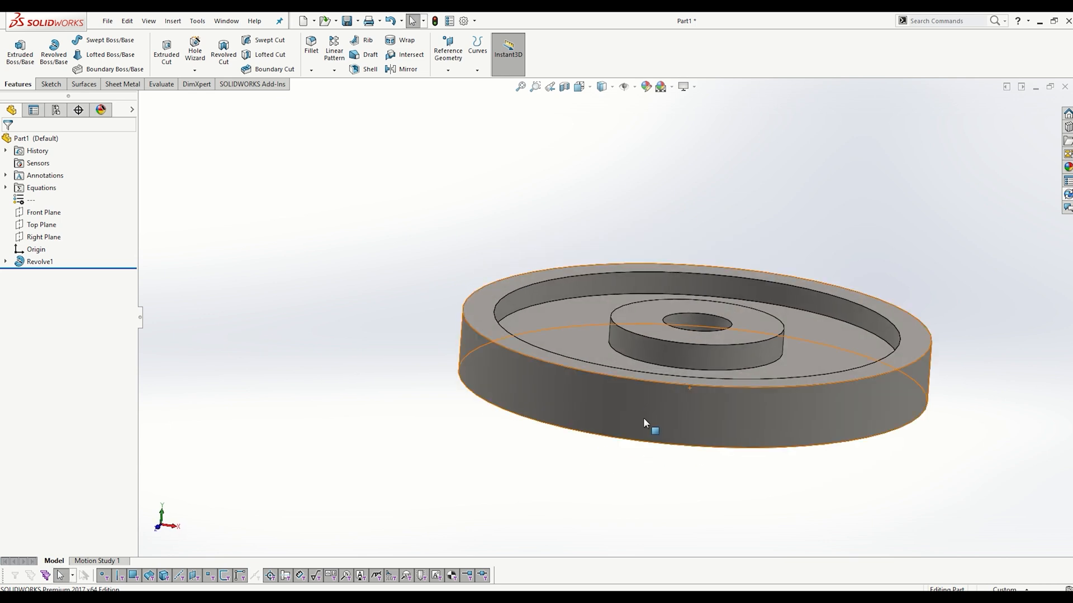
{"action": "key", "text": "ctrl+7"}
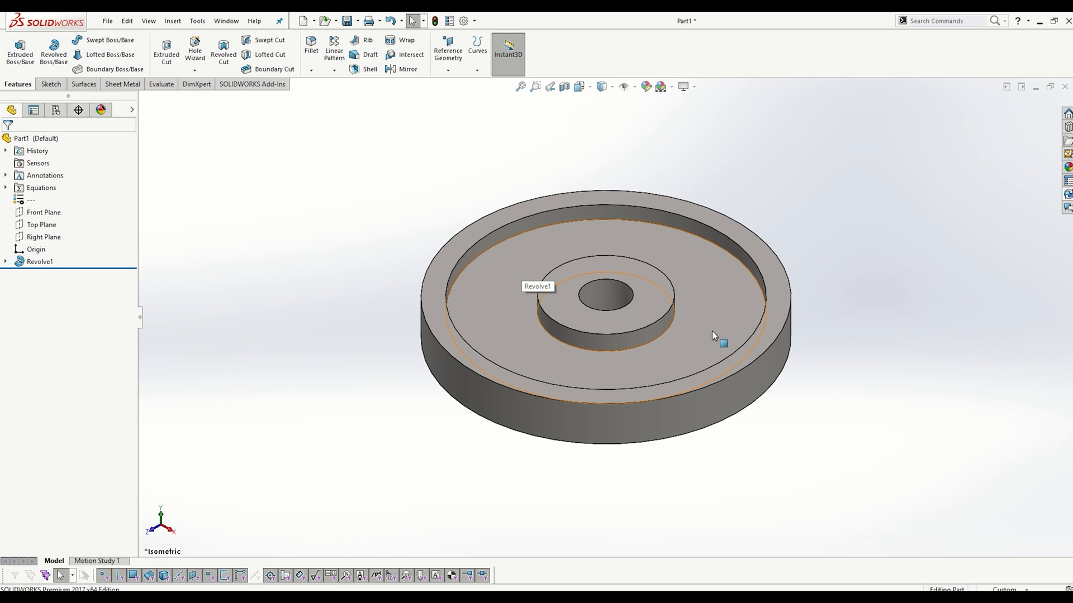
{"action": "scroll", "coordinate": [669, 345], "scroll_direction": "down", "scroll_amount": 2}
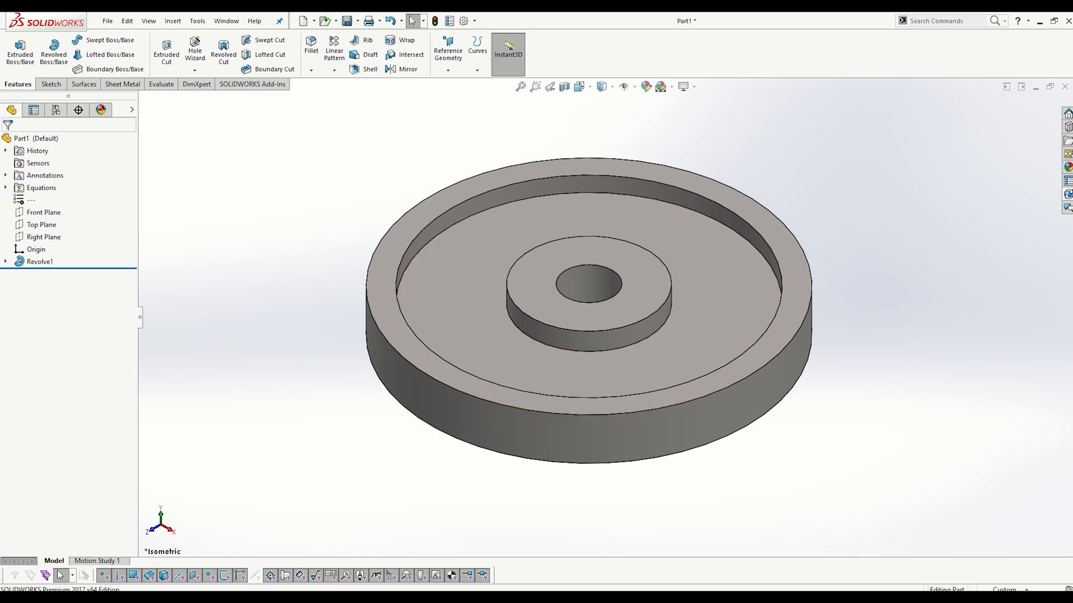
{"action": "left_click", "coordinate": [423, 535]}
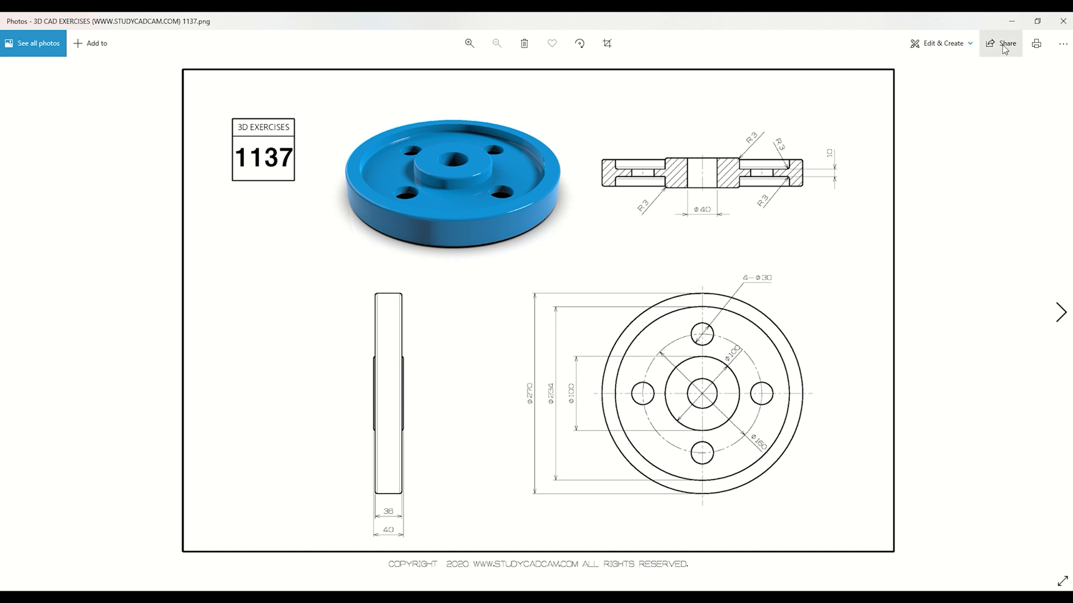
{"action": "left_click", "coordinate": [1011, 24]}
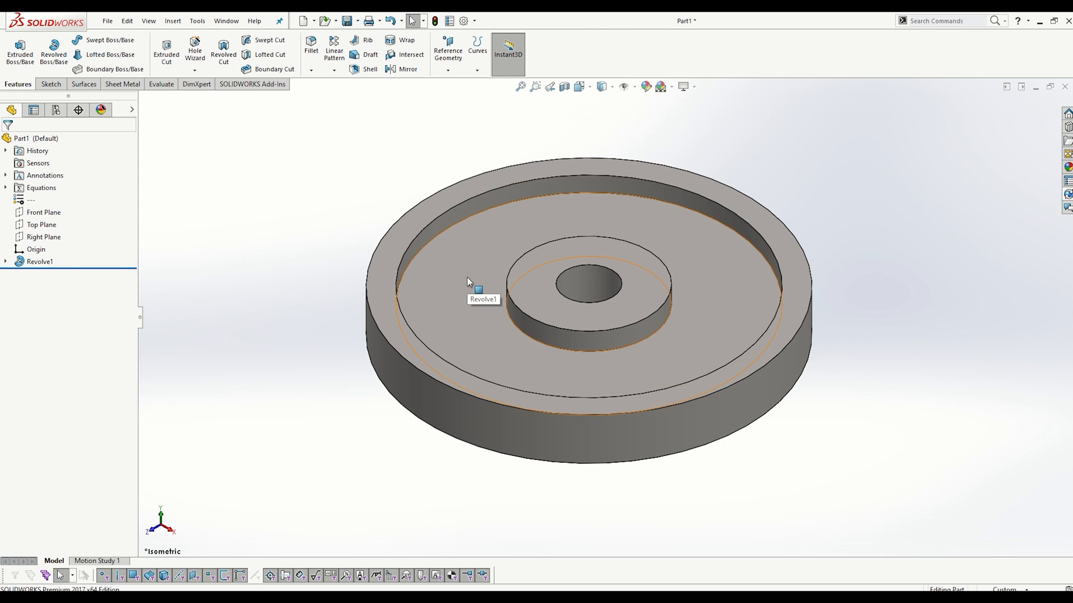
Step: Start a sketch on the flywheel's recessed web face and draw an origin-centred circle with a radius of about 79.5 mm
{"action": "left_click", "coordinate": [499, 255]}
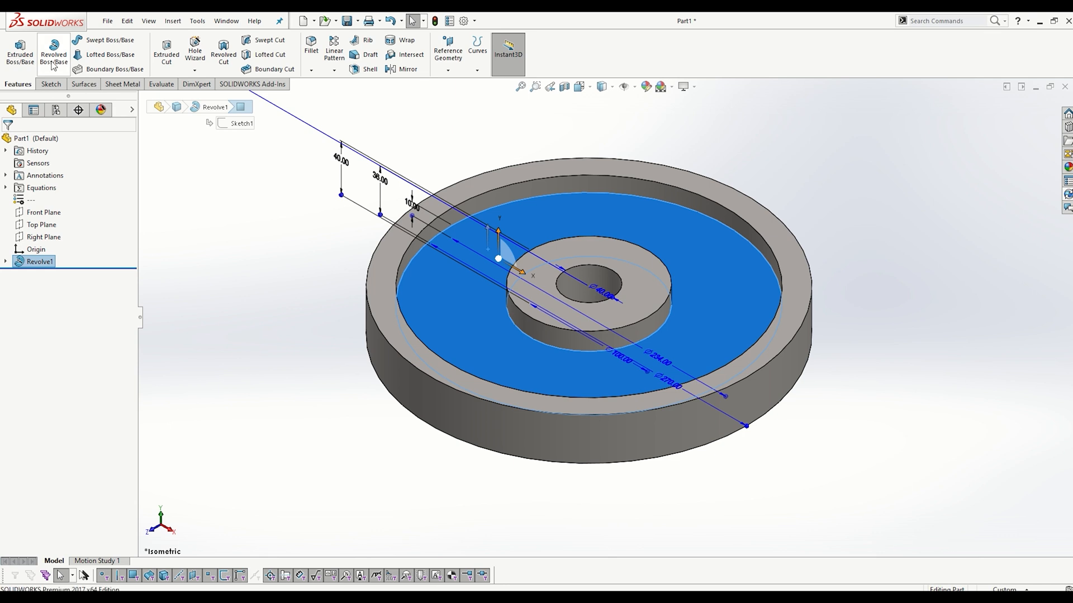
{"action": "left_click", "coordinate": [52, 85]}
{"action": "left_click", "coordinate": [15, 46]}
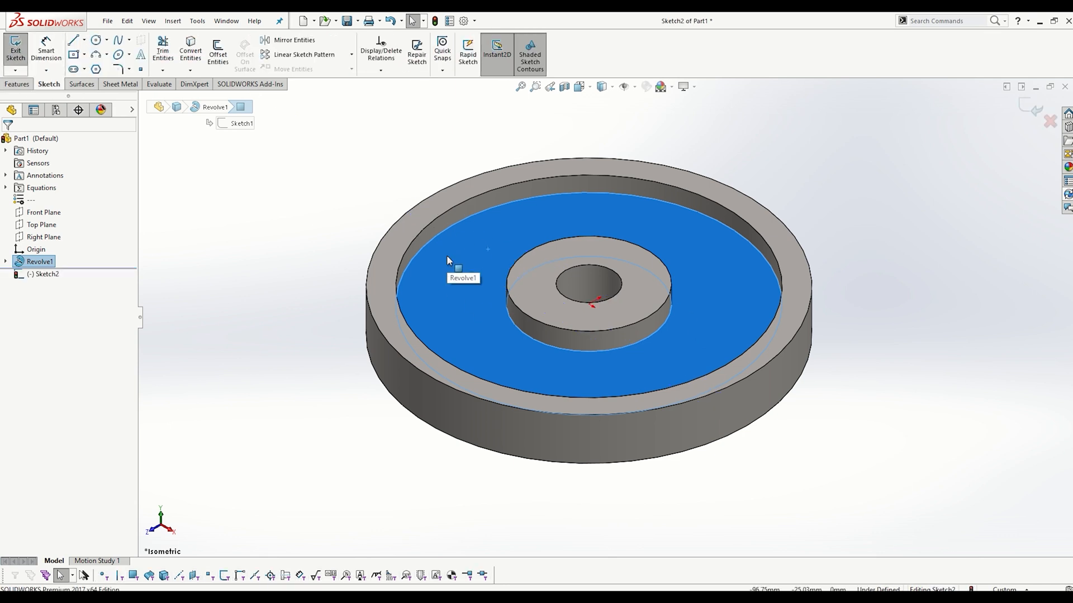
{"action": "key", "text": "ctrl+8"}
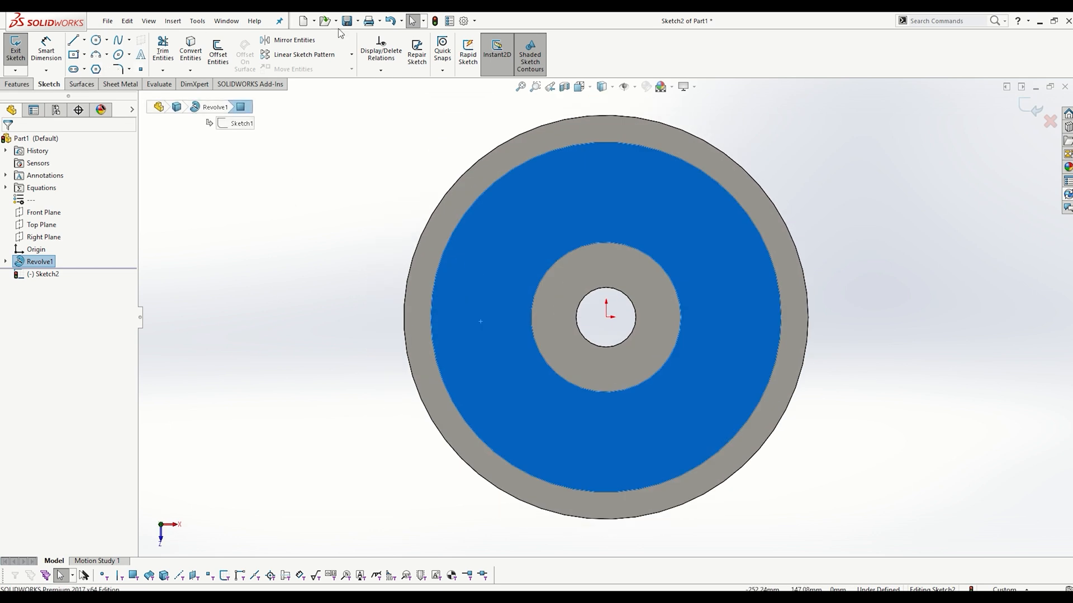
{"action": "left_click", "coordinate": [96, 39]}
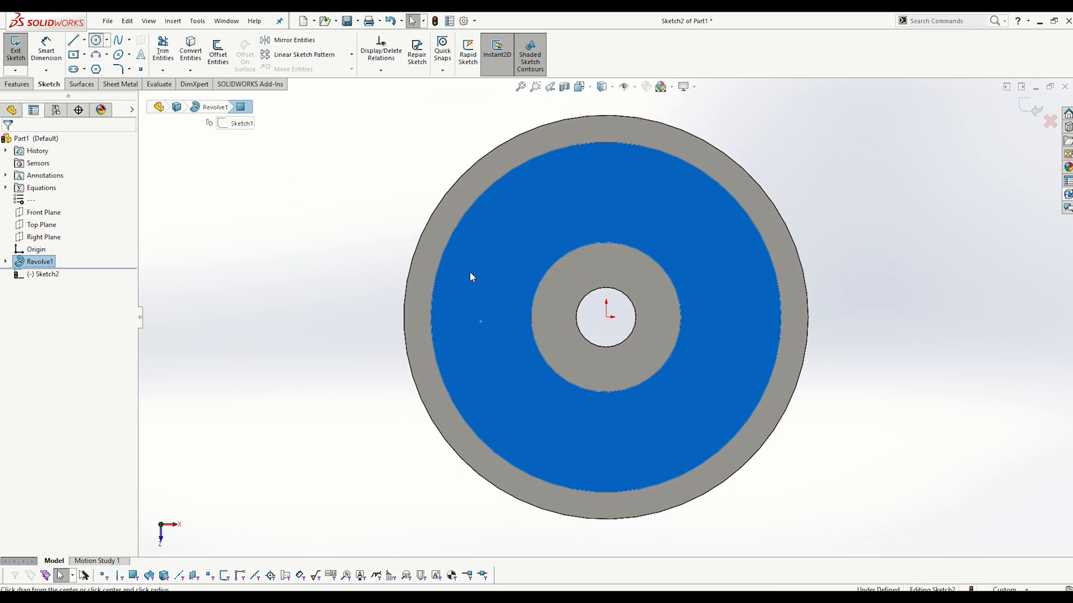
{"action": "left_click", "coordinate": [606, 317]}
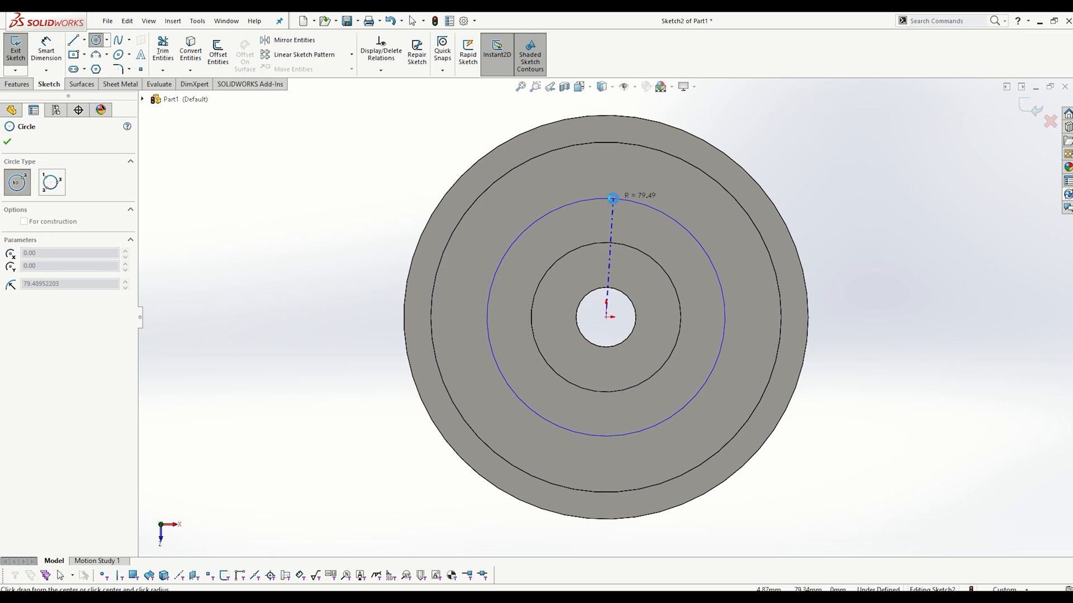
{"action": "left_click", "coordinate": [610, 199]}
Step: Dimension the circle's diameter as 160 mm and place the dimension text just outside the rim
{"action": "left_click", "coordinate": [46, 49]}
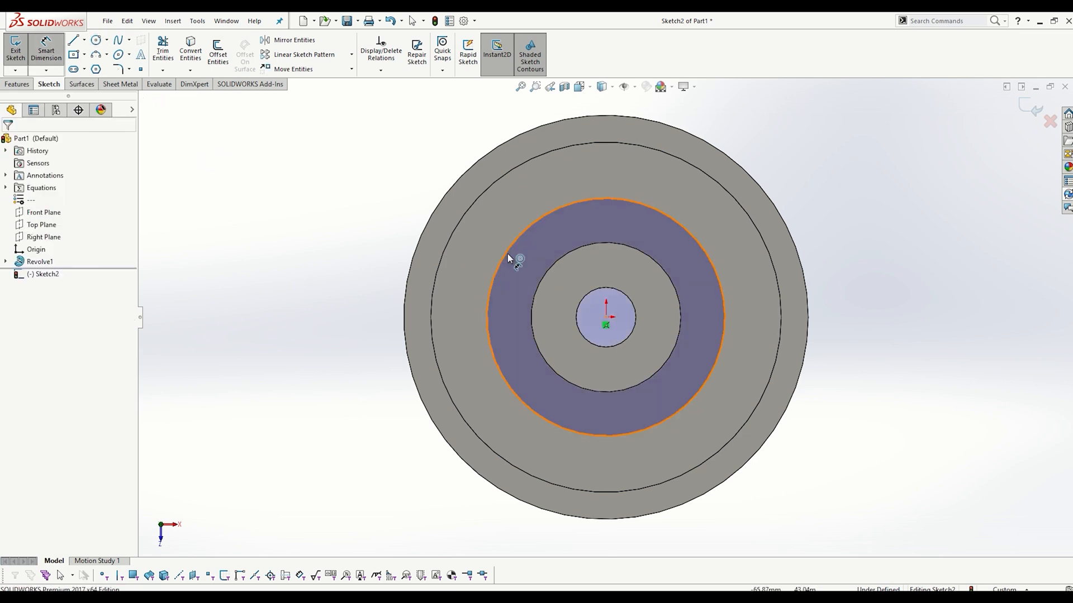
{"action": "left_click", "coordinate": [508, 259]}
{"action": "left_click", "coordinate": [336, 180]}
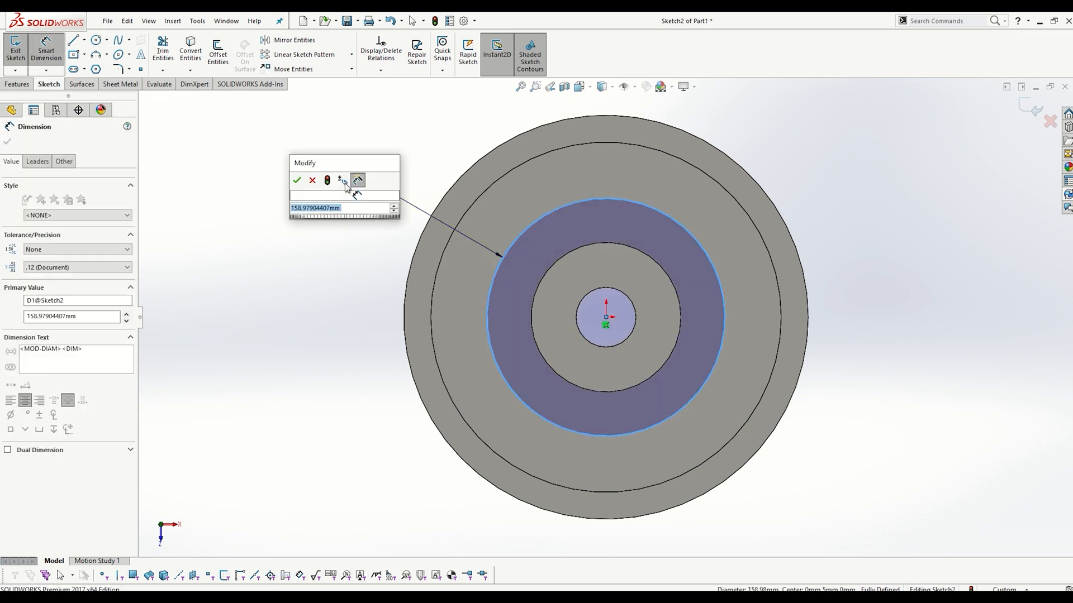
{"action": "type", "text": "160"}
{"action": "key", "text": "Return"}
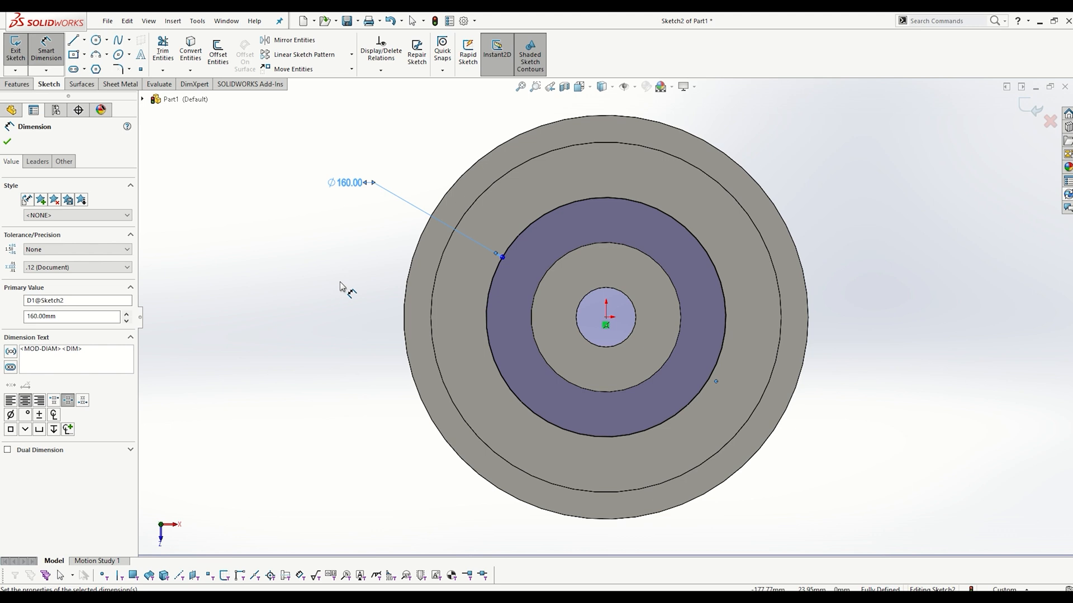
{"action": "left_click", "coordinate": [344, 286]}
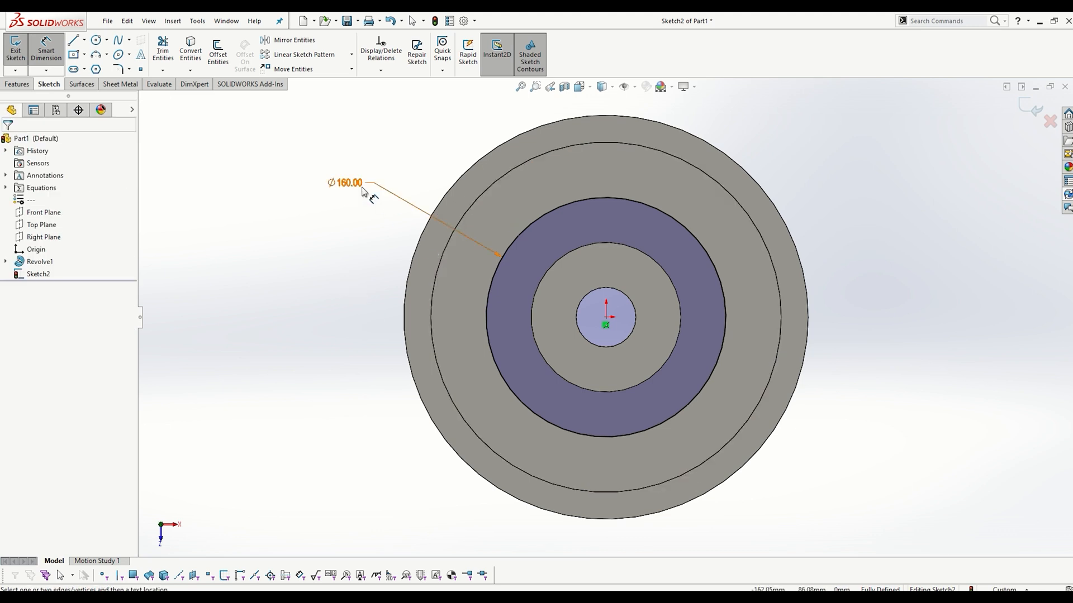
{"action": "left_click_drag", "start_coordinate": [364, 190], "coordinate": [383, 259]}
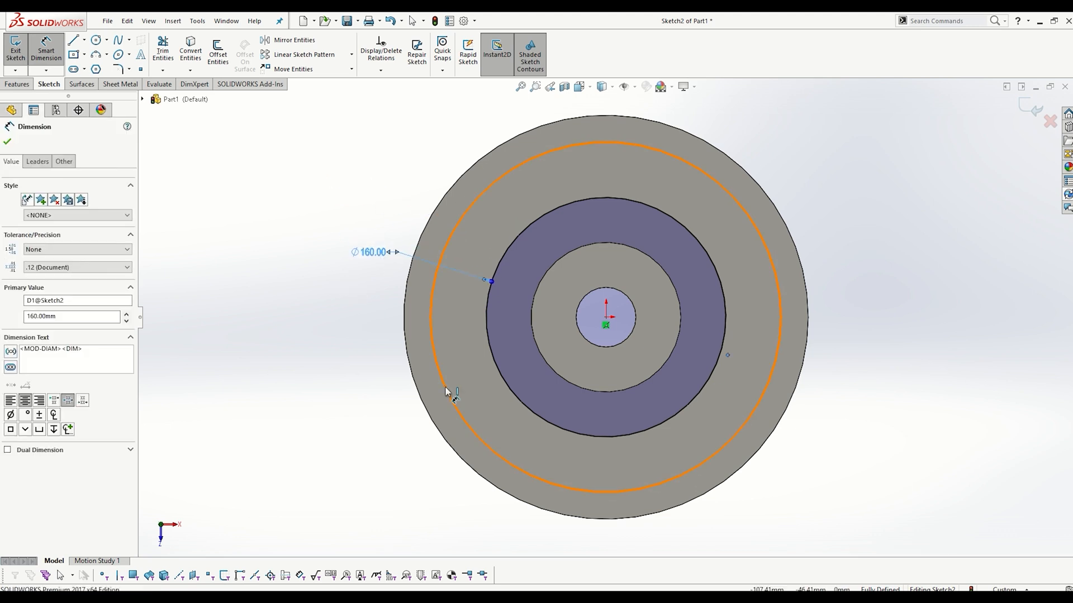
{"action": "left_click", "coordinate": [8, 143]}
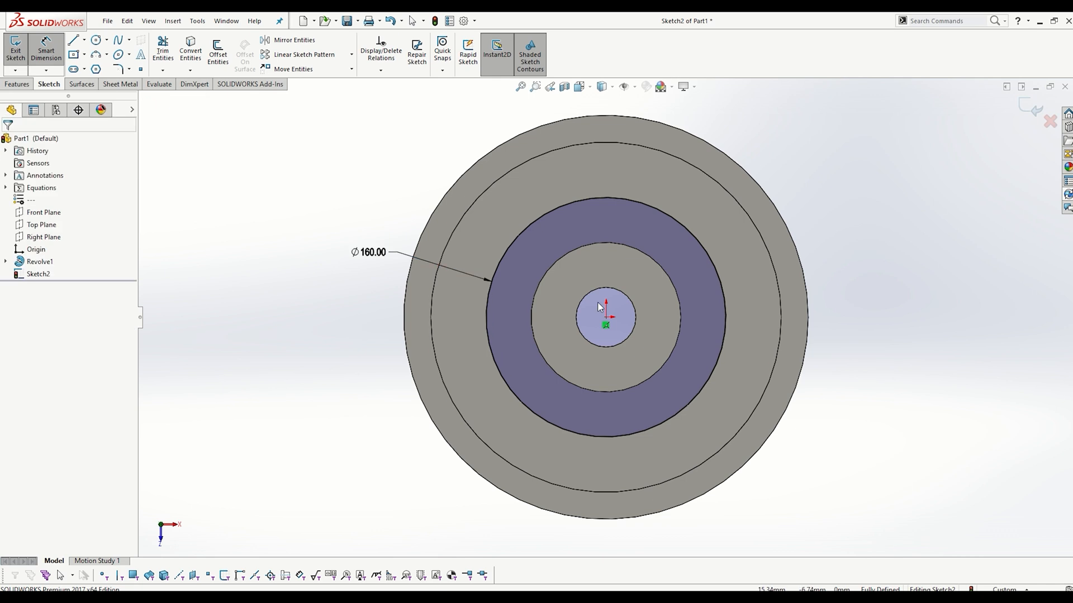
{"action": "left_click", "coordinate": [488, 268]}
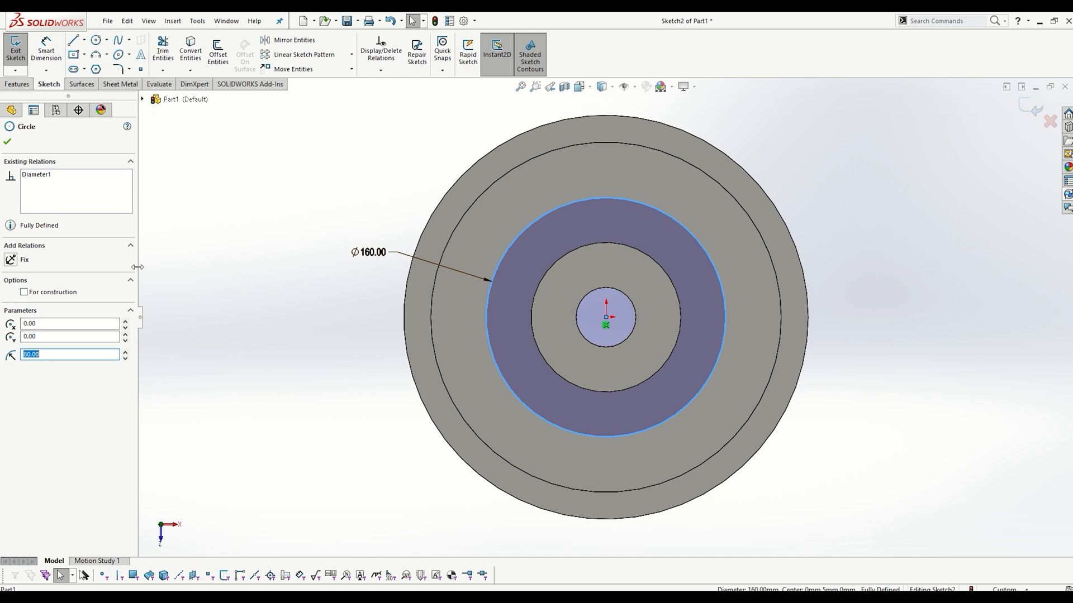
{"action": "left_click", "coordinate": [291, 190]}
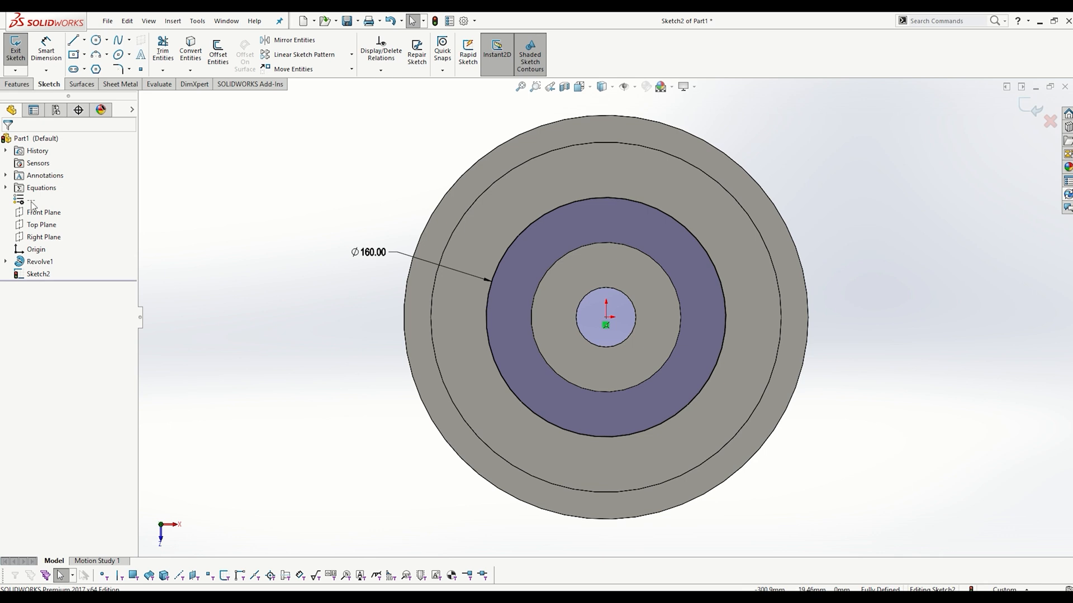
Step: Convert the 160 mm circle to construction geometry
{"action": "left_click", "coordinate": [494, 274]}
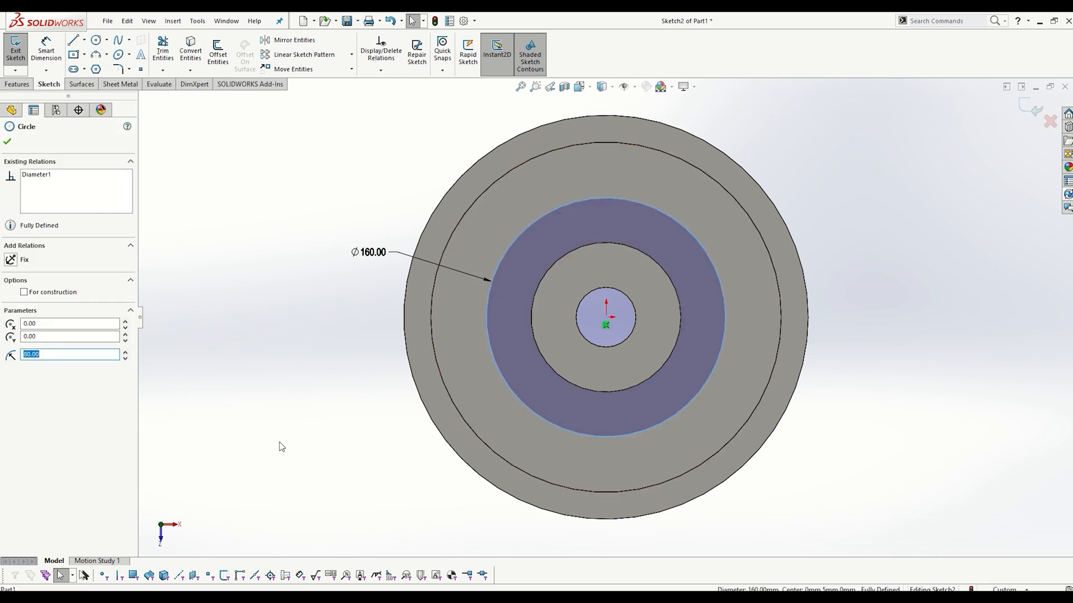
{"action": "left_click", "coordinate": [51, 293]}
{"action": "left_click", "coordinate": [308, 157]}
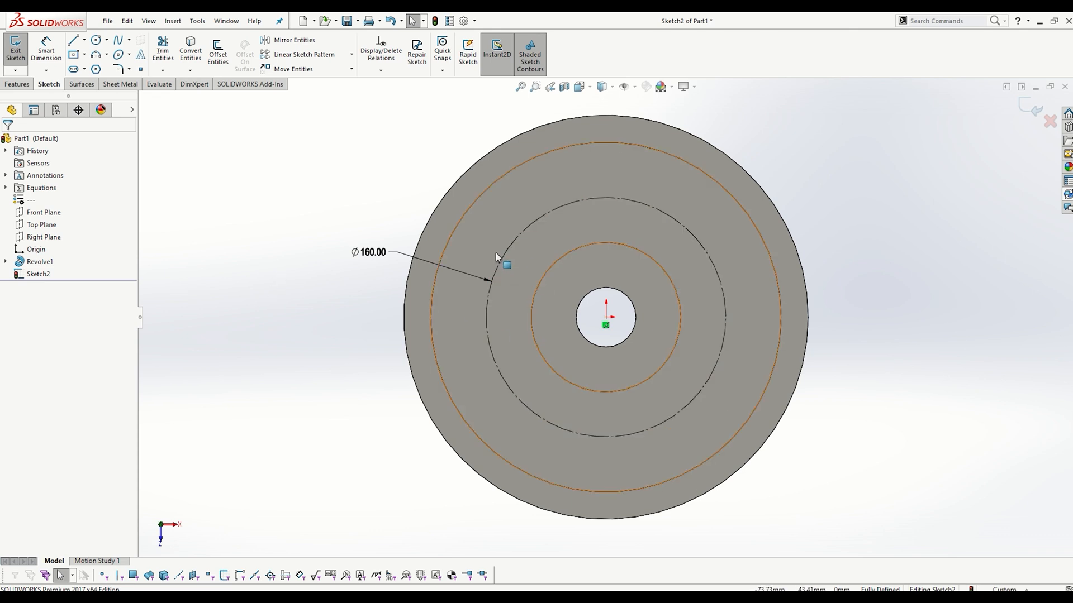
Step: Draw a horizontal and a vertical construction line from the origin, each ending between the 160 mm circle and the rim's inner edge
{"action": "left_click", "coordinate": [83, 40]}
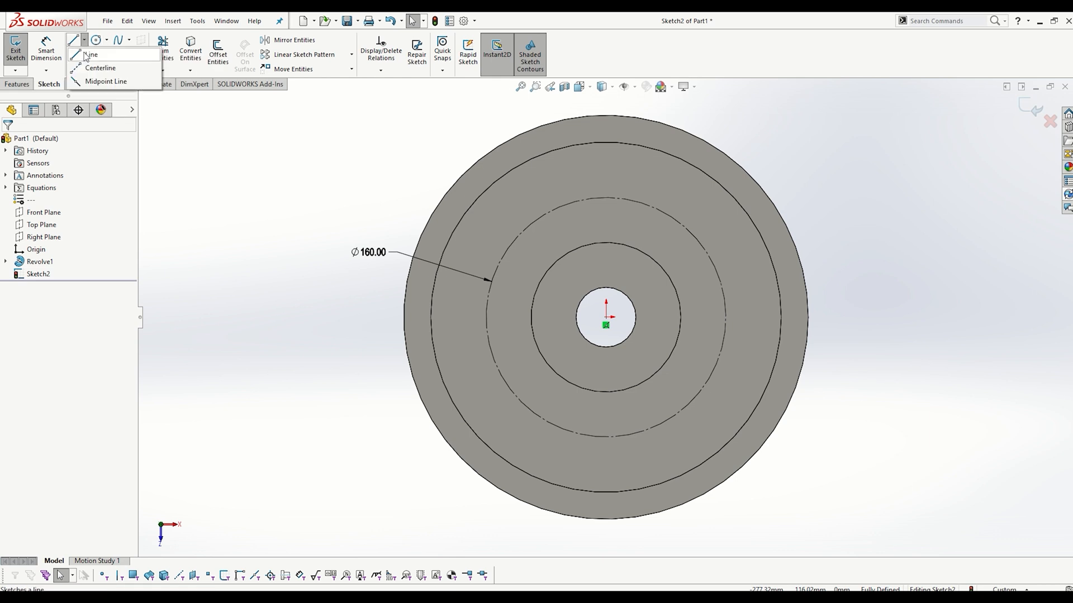
{"action": "left_click", "coordinate": [87, 55]}
{"action": "left_click", "coordinate": [606, 316]}
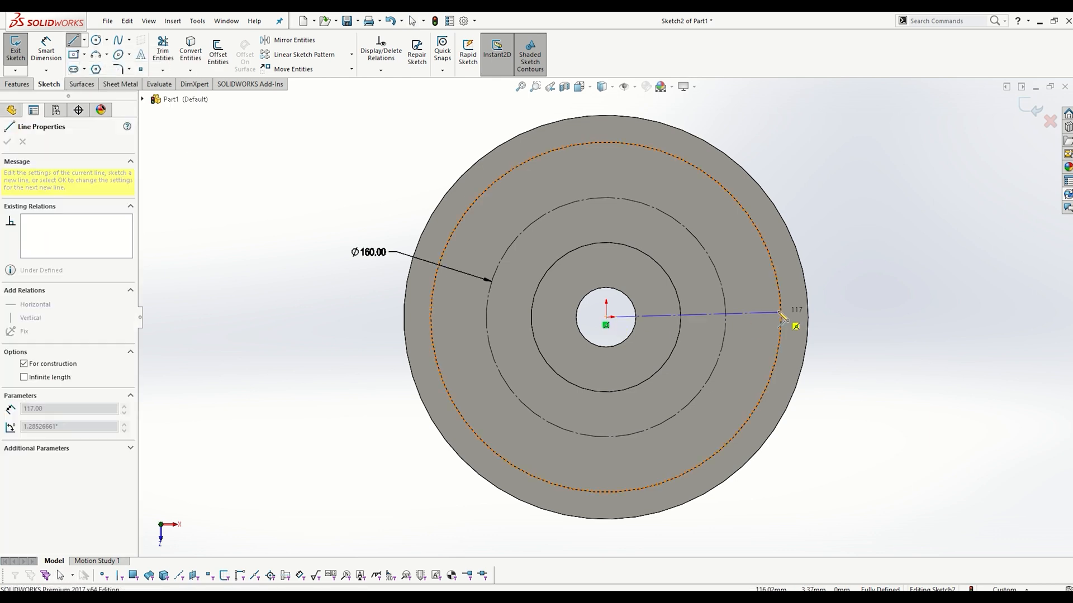
{"action": "double_click", "coordinate": [760, 317]}
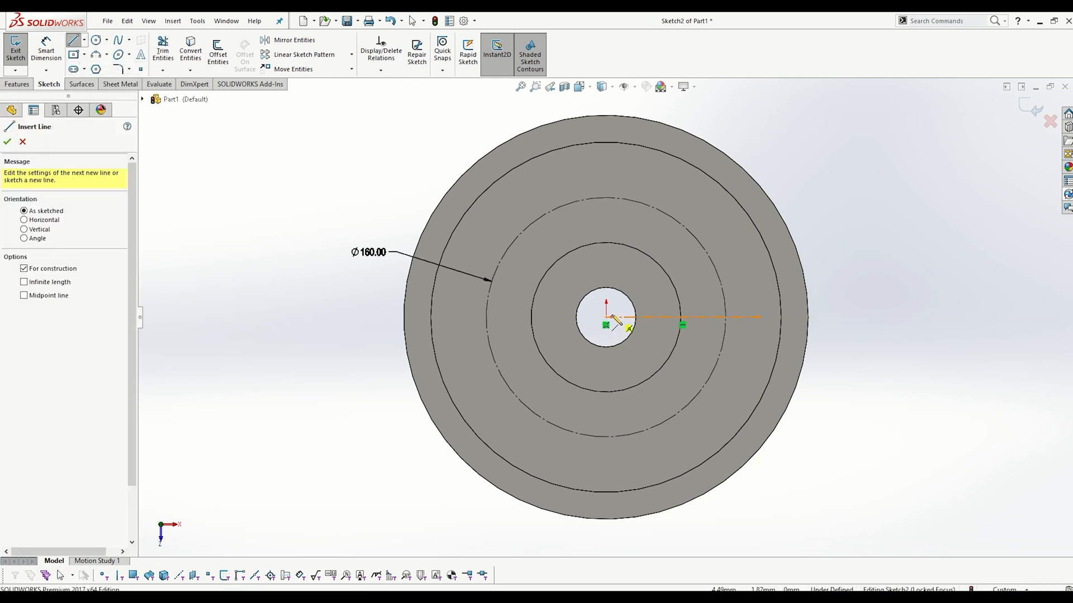
{"action": "left_click", "coordinate": [606, 316]}
{"action": "double_click", "coordinate": [606, 163]}
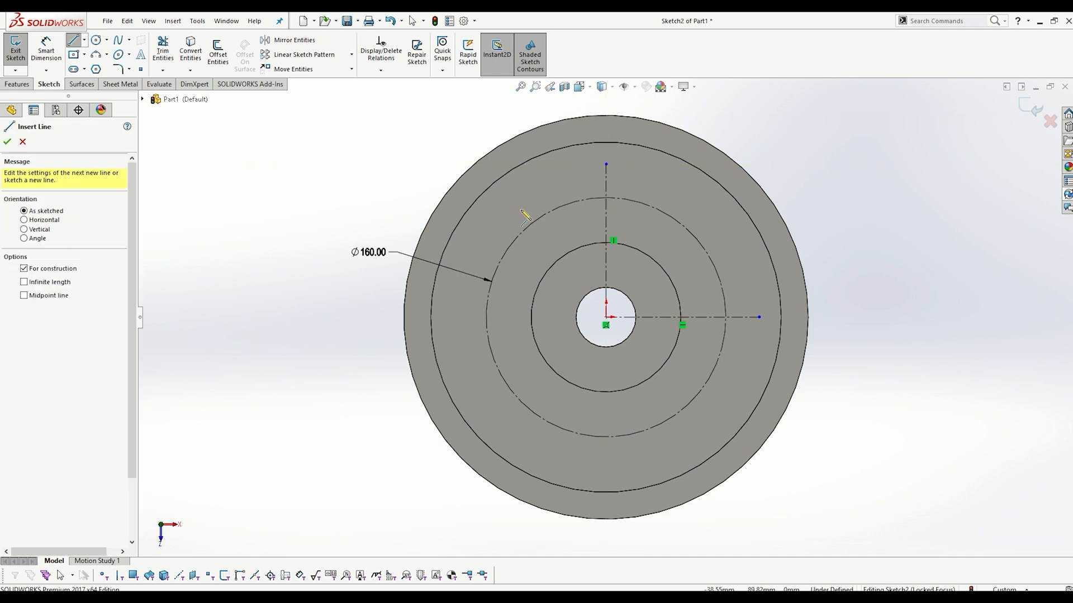
{"action": "key", "text": "Escape"}
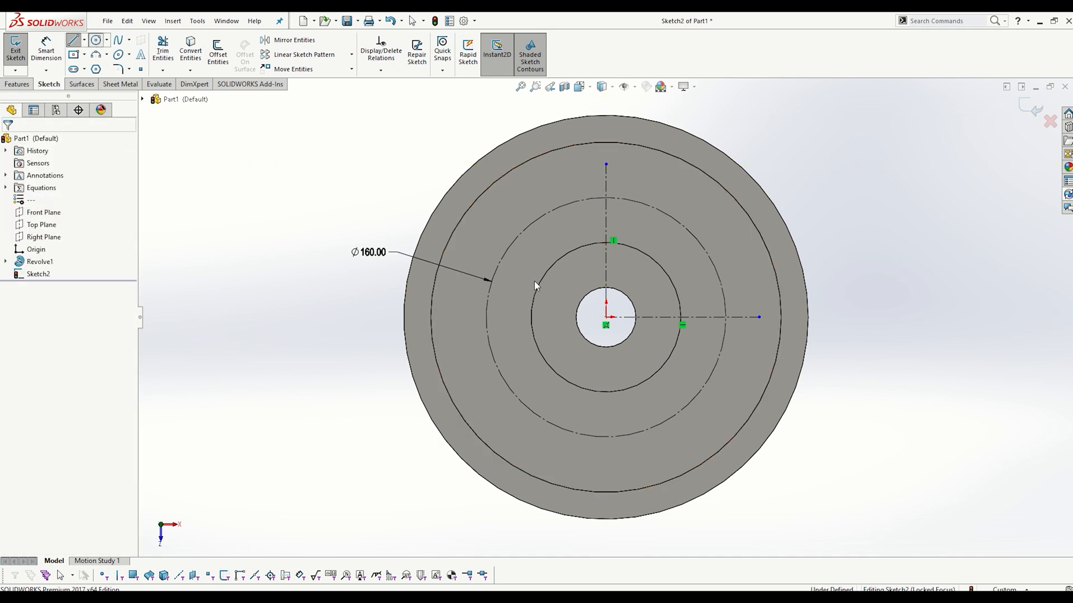
Step: Draw a circle where the vertical centerline meets the top of the 160 mm construction circle and set its diameter to 30 mm
{"action": "left_click", "coordinate": [606, 198]}
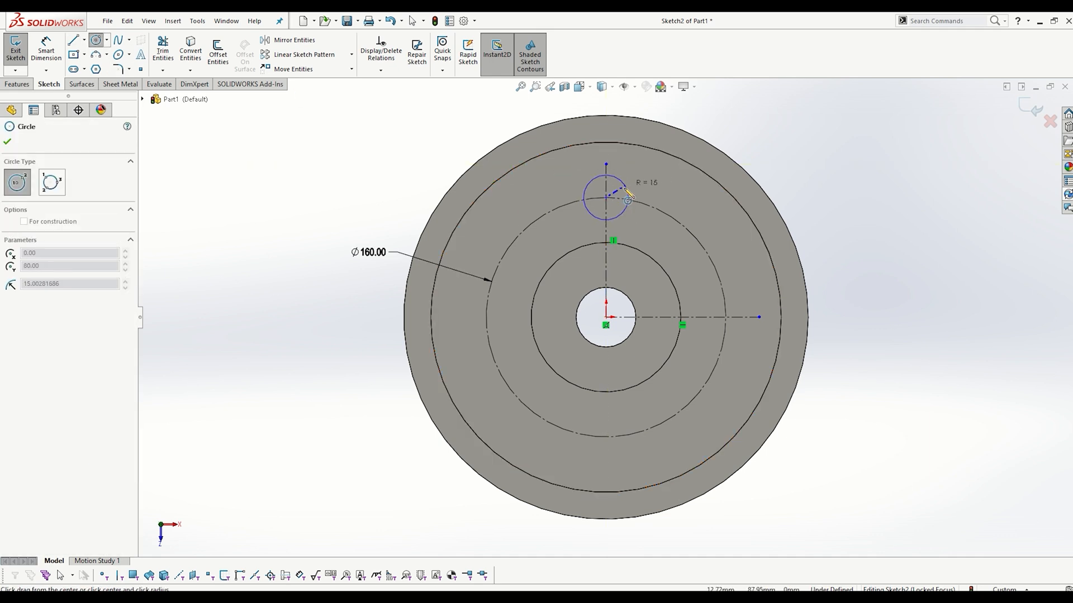
{"action": "left_click", "coordinate": [624, 200]}
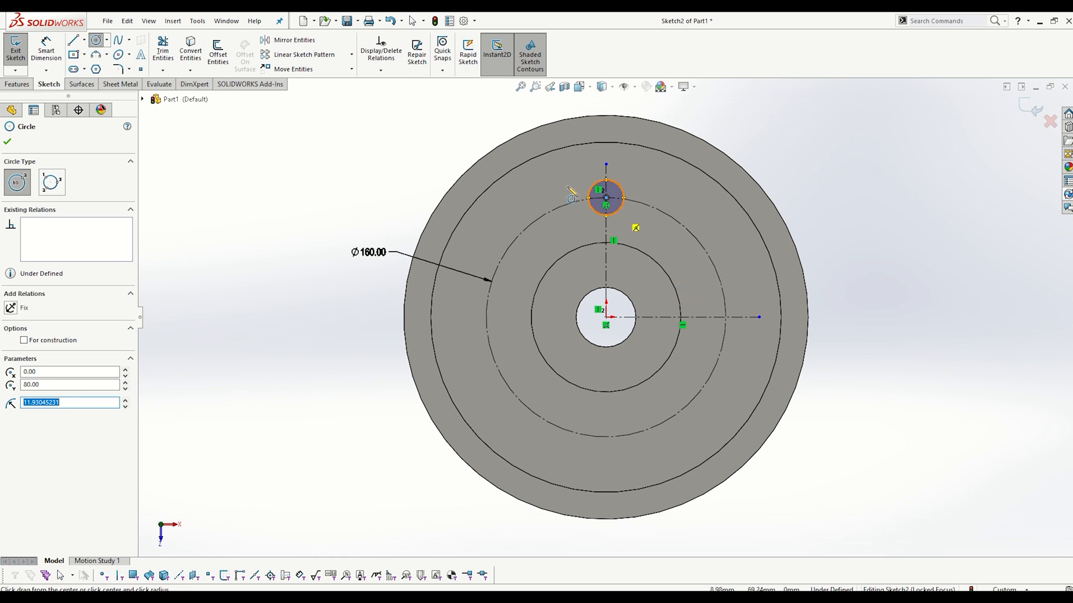
{"action": "left_click", "coordinate": [46, 51]}
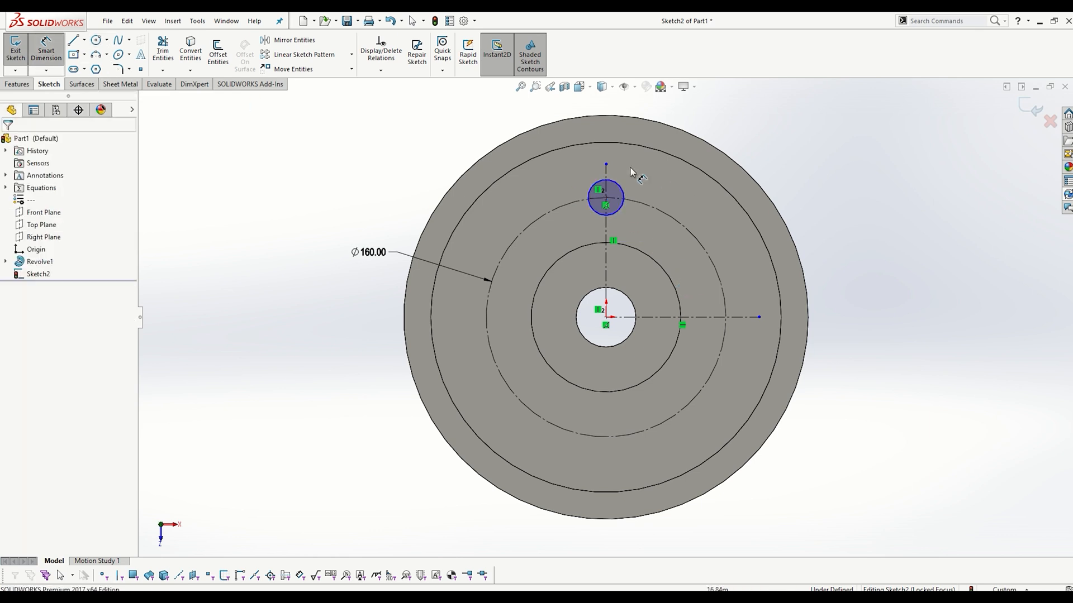
{"action": "left_click", "coordinate": [623, 191]}
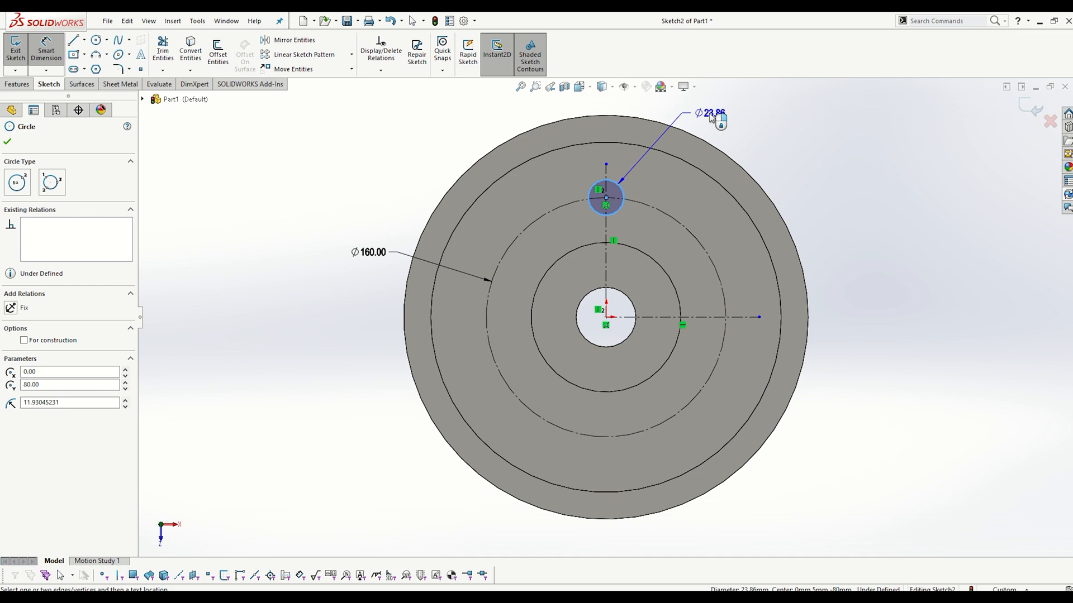
{"action": "left_click", "coordinate": [711, 116]}
{"action": "type", "text": "30"}
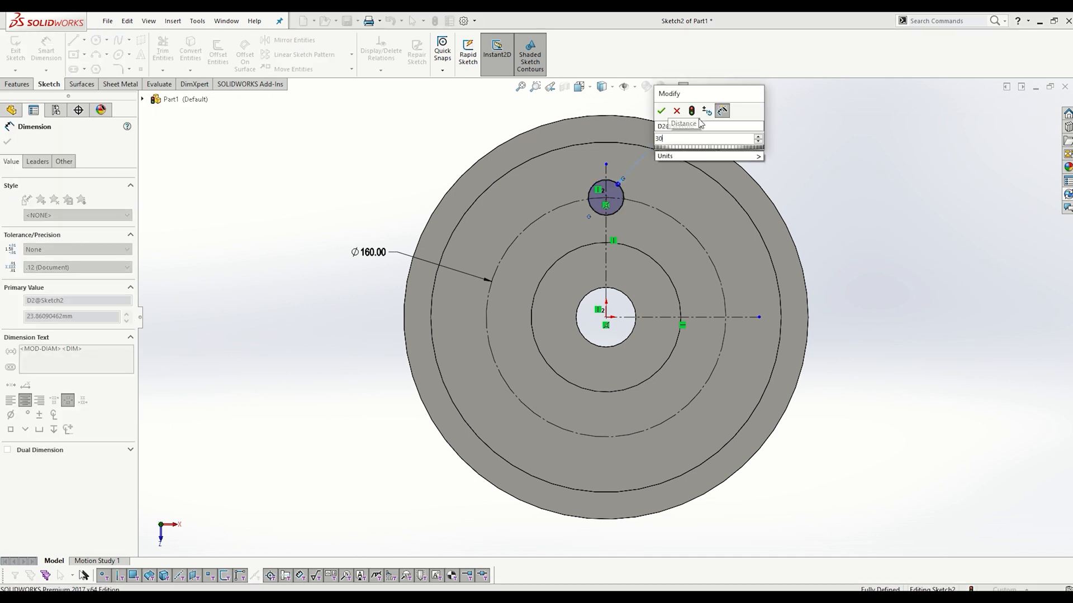
{"action": "key", "text": "Return"}
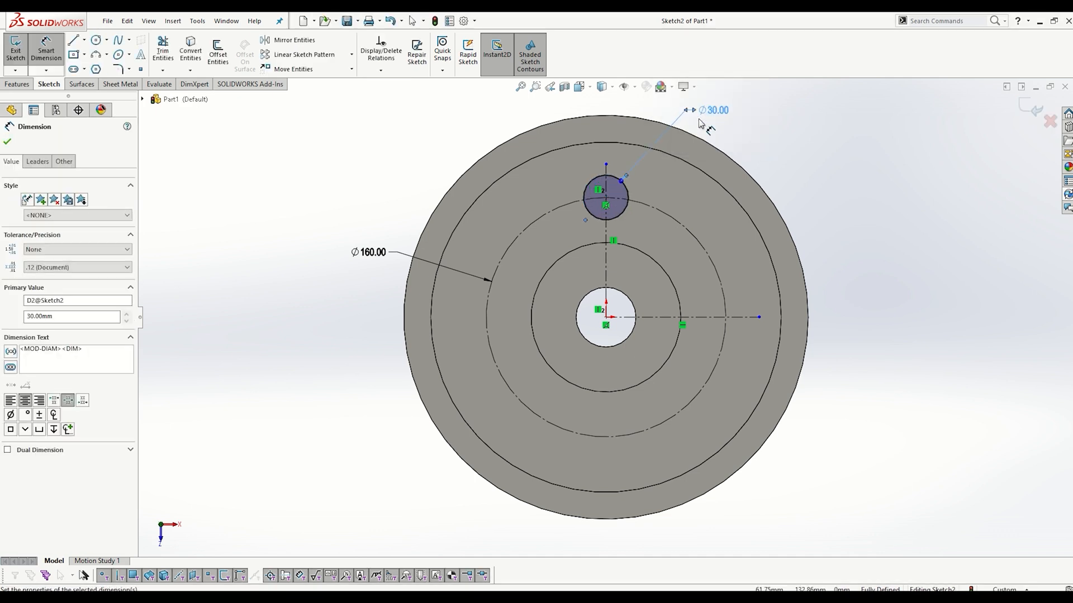
{"action": "left_click", "coordinate": [385, 178]}
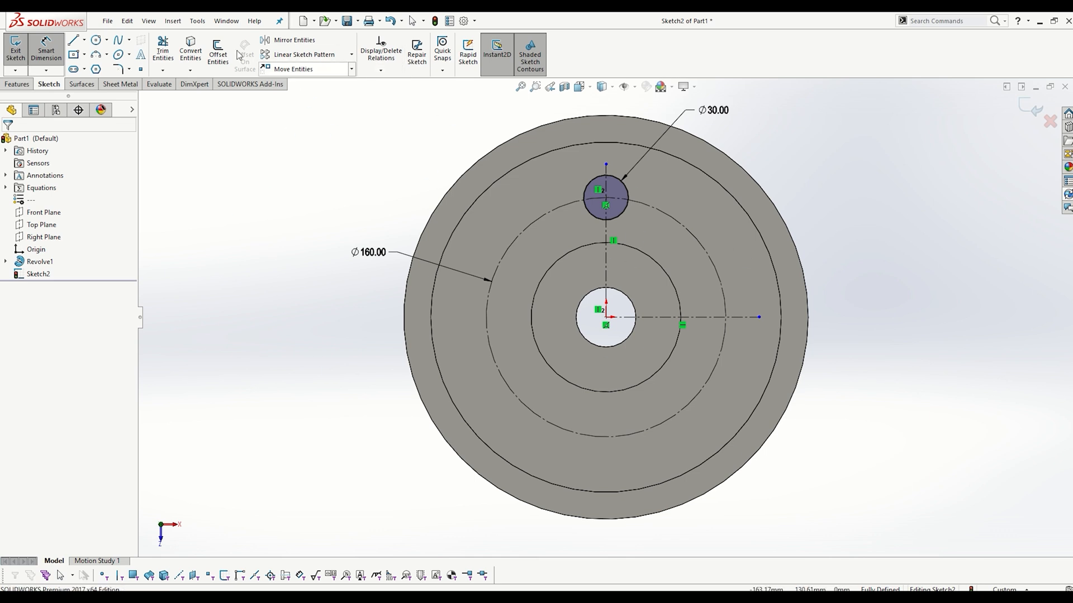
Step: Set up a circular sketch pattern of the 30 mm circle about the origin with 4 equally spaced instances over 360 degrees
{"action": "left_click", "coordinate": [352, 55]}
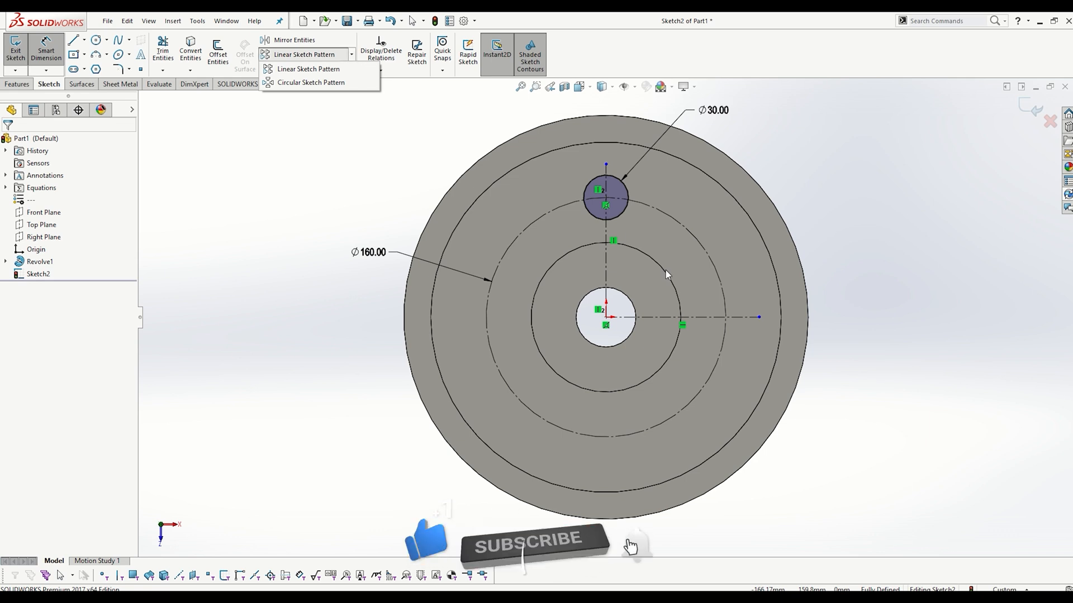
{"action": "left_click", "coordinate": [291, 83]}
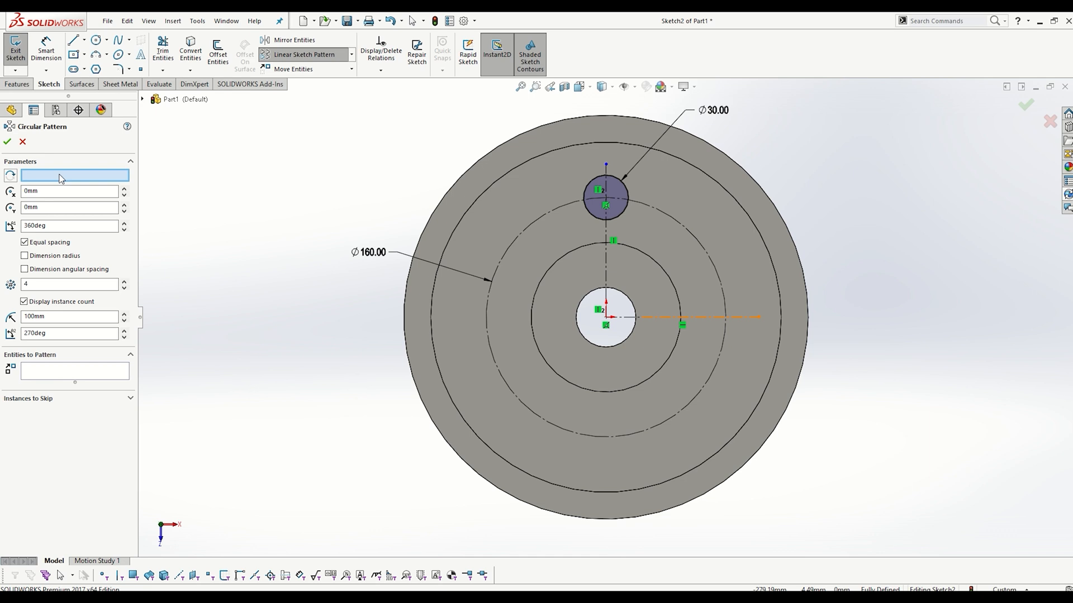
{"action": "left_click", "coordinate": [606, 318]}
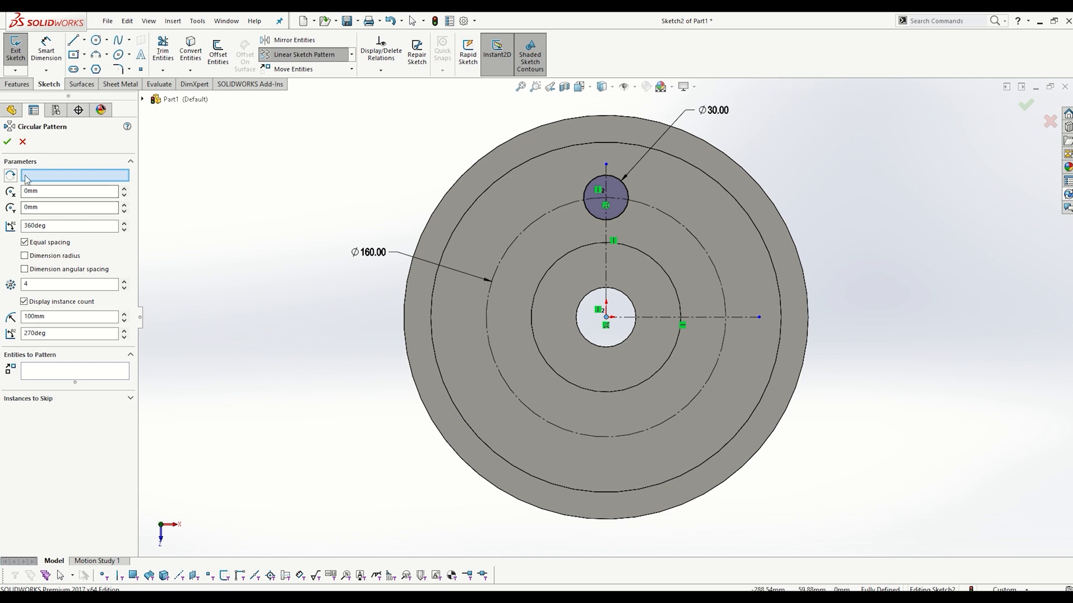
{"action": "left_click", "coordinate": [607, 318]}
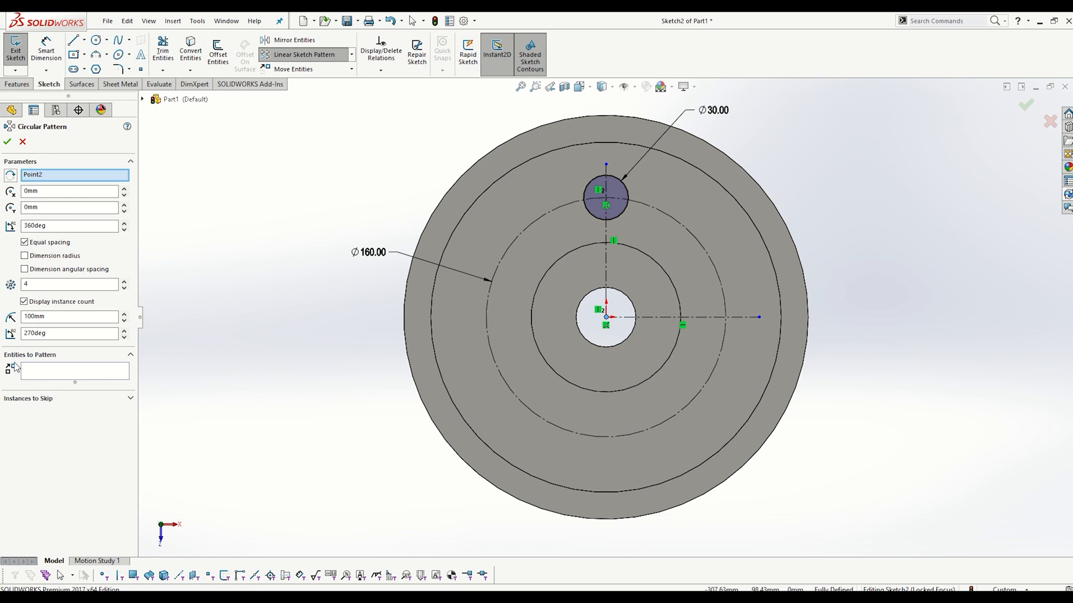
{"action": "left_click", "coordinate": [42, 373]}
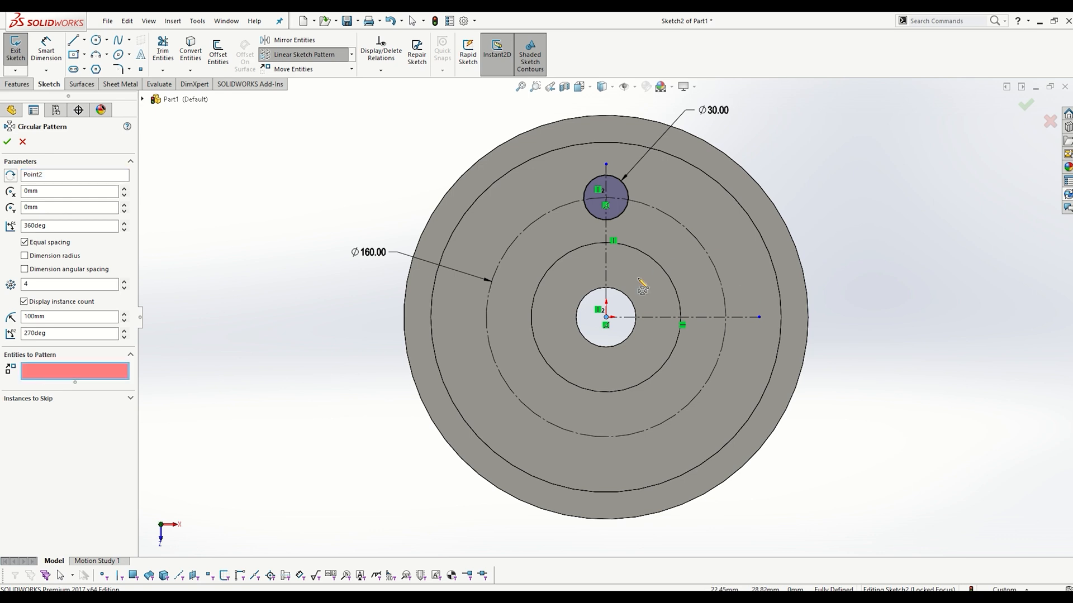
{"action": "left_click", "coordinate": [628, 197]}
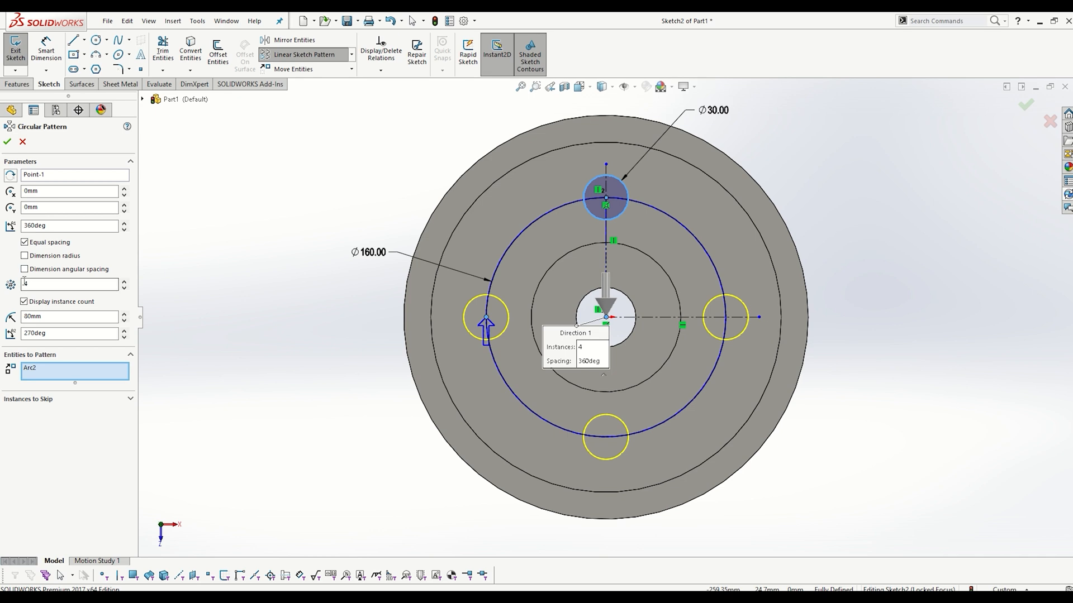
{"action": "left_click", "coordinate": [124, 282]}
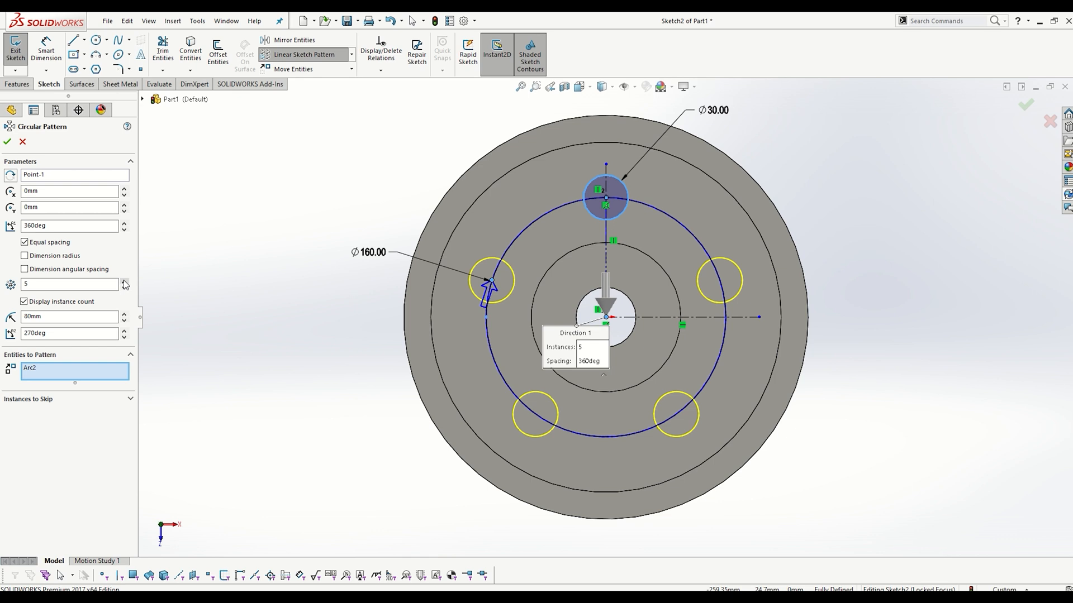
{"action": "left_click", "coordinate": [124, 289]}
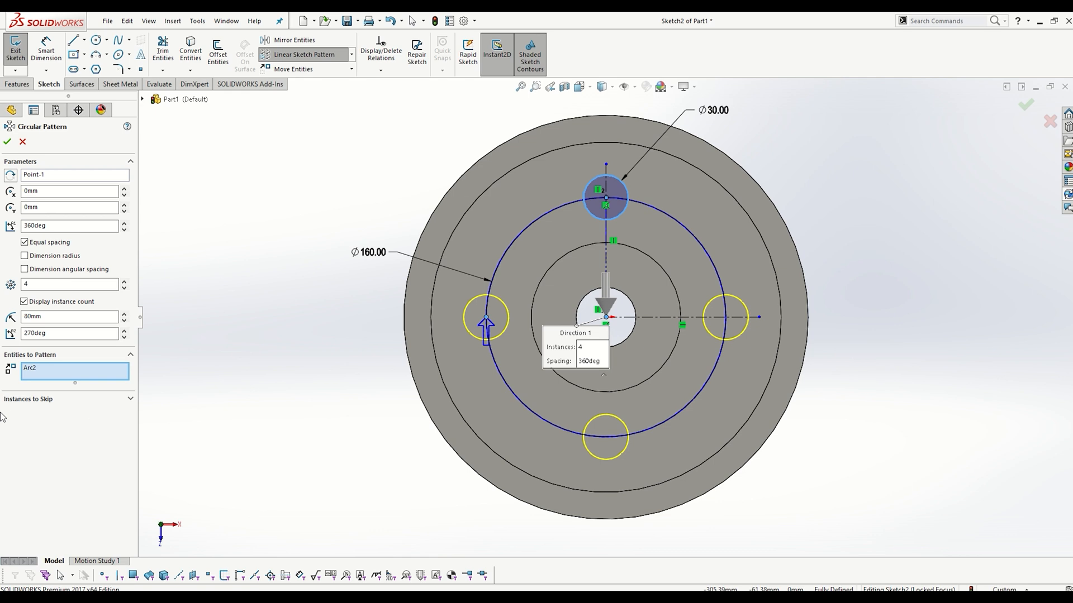
Step: Try skipping the bottom circle of the pattern and clear that skipped instance again
{"action": "left_click", "coordinate": [48, 404]}
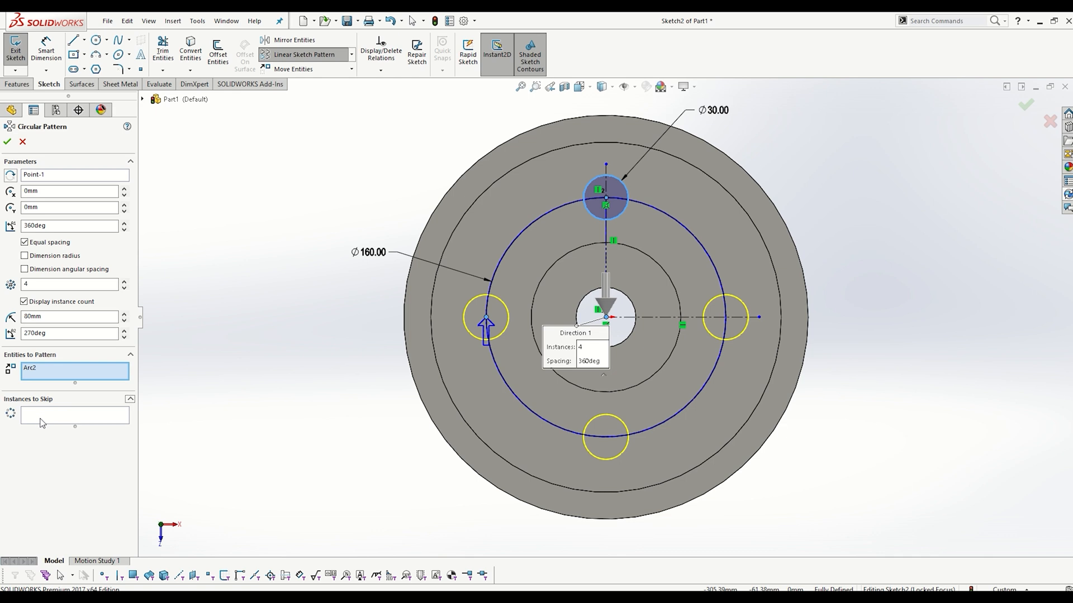
{"action": "left_click", "coordinate": [45, 421]}
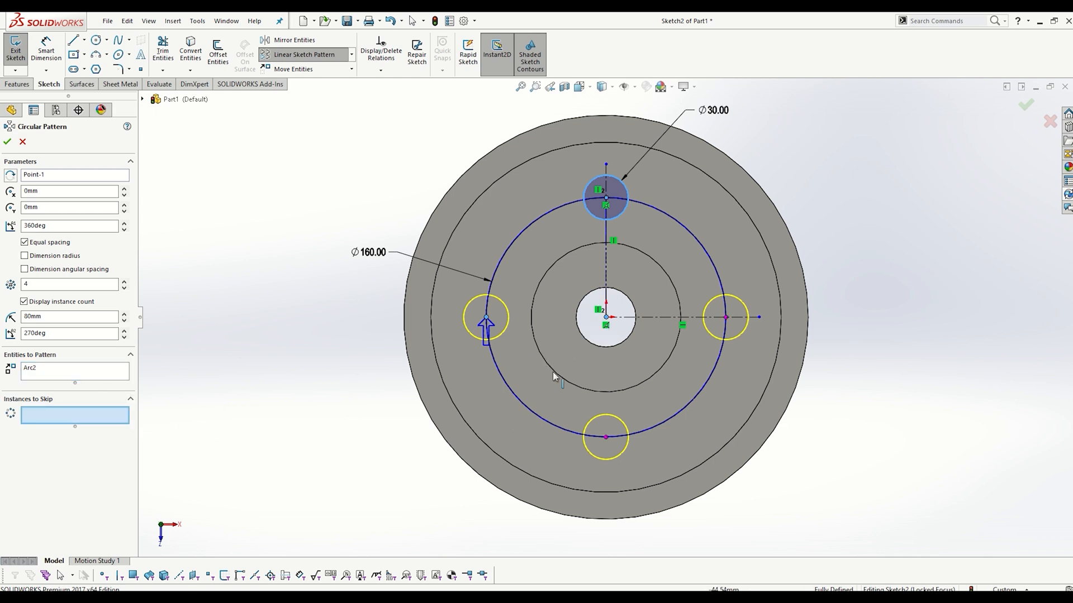
{"action": "left_click", "coordinate": [606, 439]}
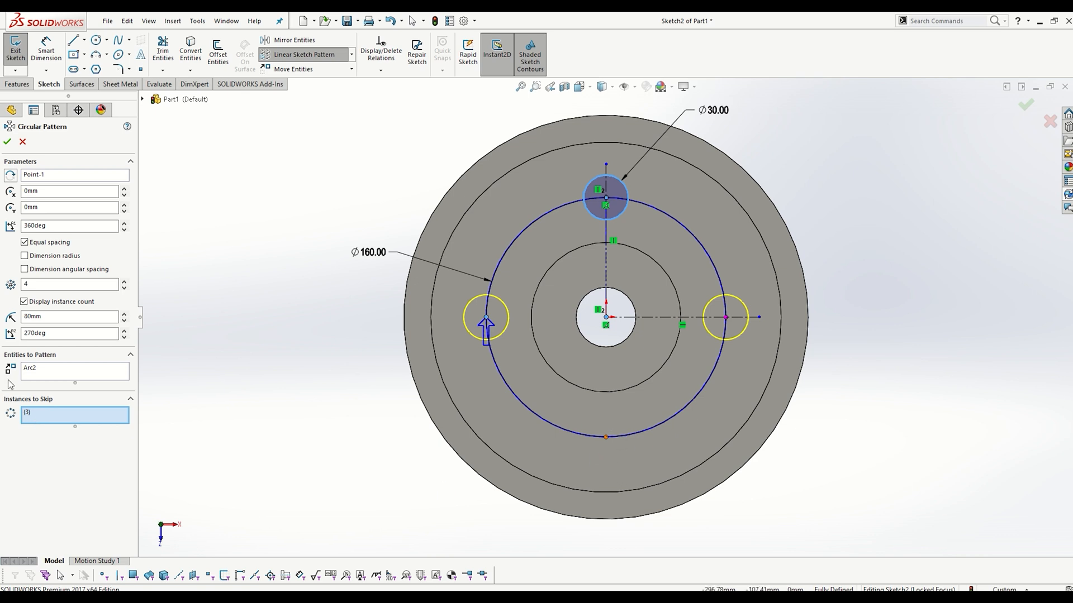
{"action": "right_click", "coordinate": [46, 417]}
{"action": "left_click", "coordinate": [100, 436]}
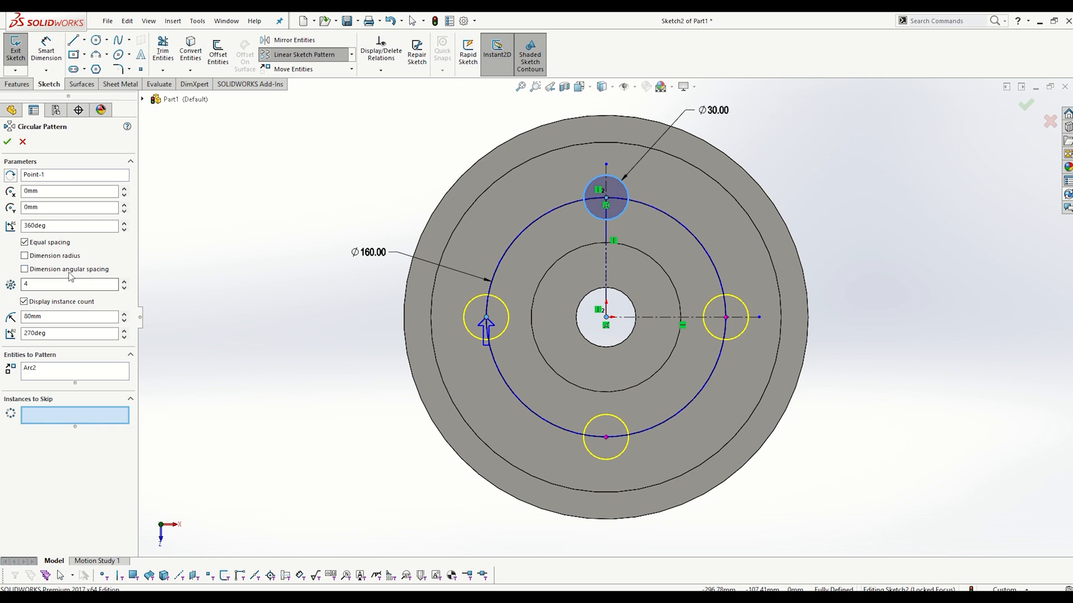
Step: Adjust the pattern's spacing options, enable its radius dimension and create the four-circle pattern
{"action": "left_click", "coordinate": [25, 242]}
{"action": "left_click", "coordinate": [50, 267]}
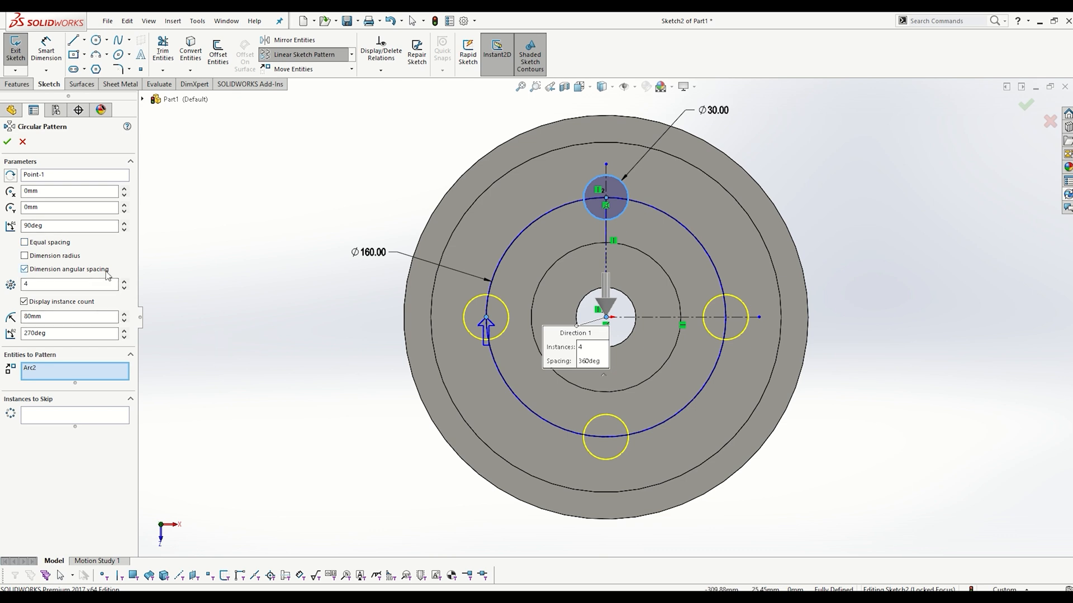
{"action": "left_click", "coordinate": [42, 257]}
{"action": "left_click", "coordinate": [7, 141]}
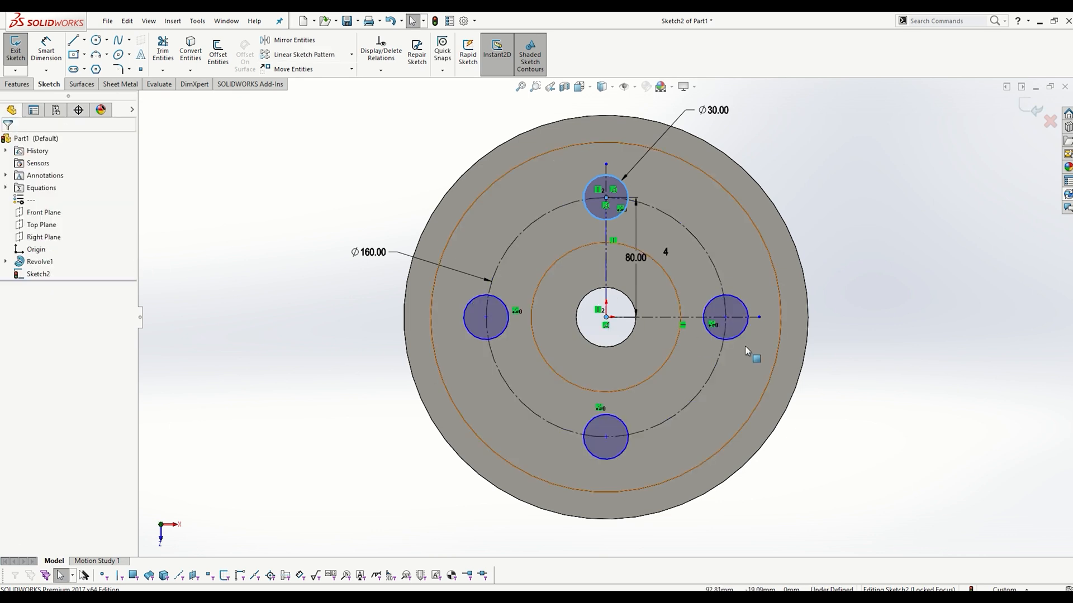
Step: Move the 160 mm diameter label farther from the rim and delete the pattern's 80 mm radius dimension
{"action": "left_click", "coordinate": [286, 200]}
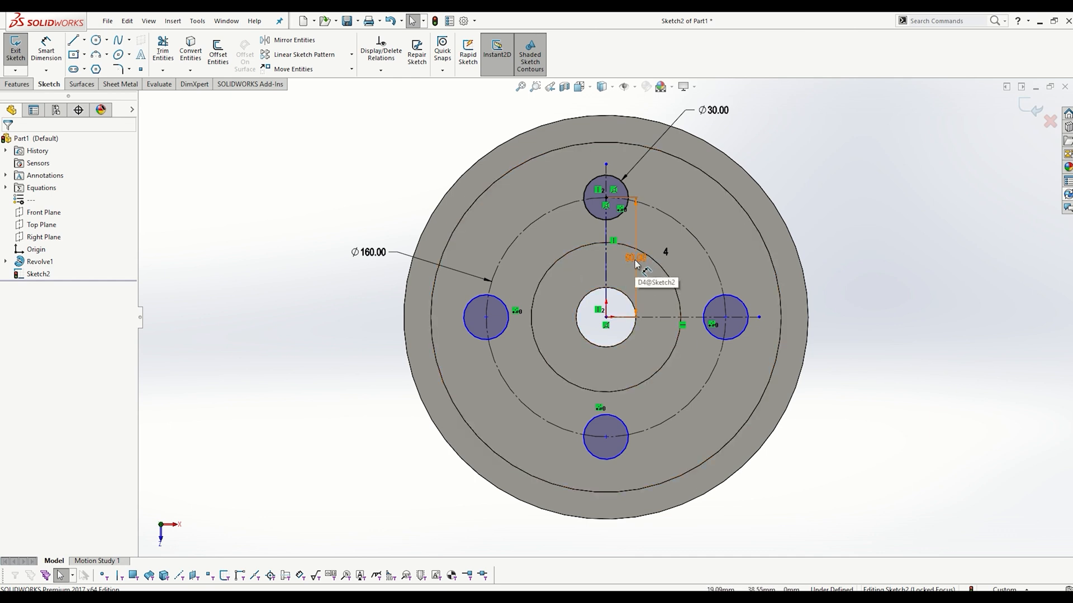
{"action": "mouse_move", "coordinate": [636, 260]}
{"action": "left_mouse_down"}
{"action": "mouse_move", "coordinate": [611, 263]}
{"action": "mouse_move", "coordinate": [637, 267]}
{"action": "left_mouse_up"}
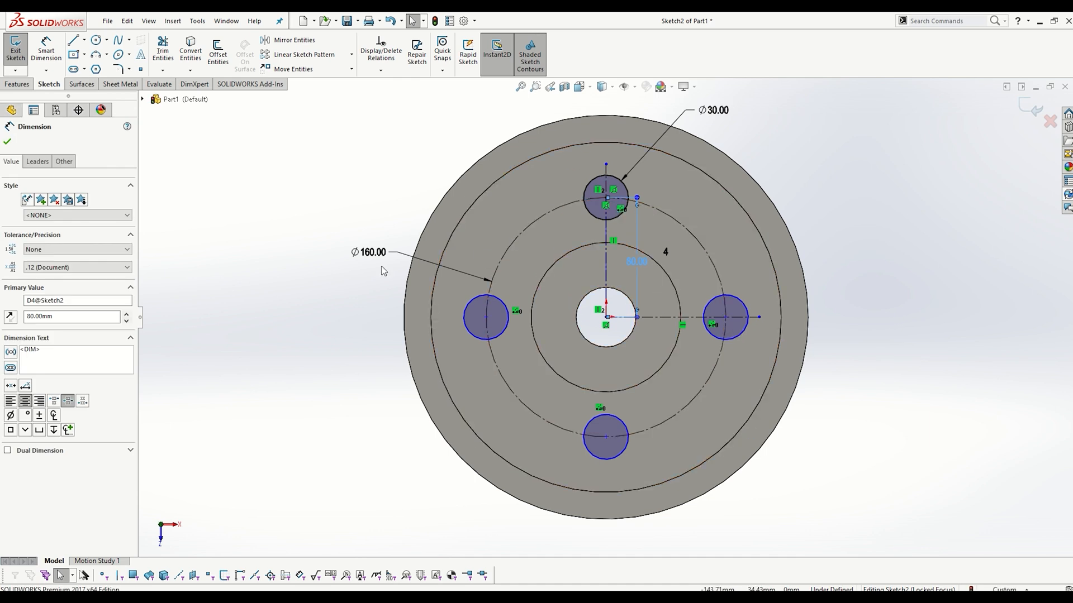
{"action": "left_click_drag", "start_coordinate": [370, 256], "coordinate": [336, 220]}
{"action": "left_click_drag", "start_coordinate": [637, 262], "coordinate": [642, 254]}
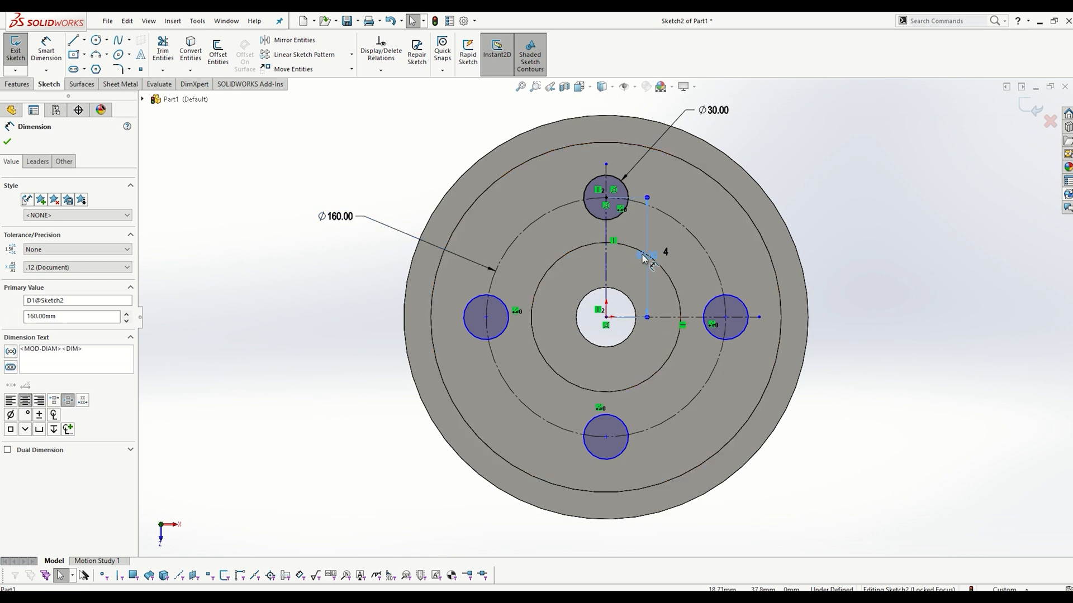
{"action": "key", "text": "Delete"}
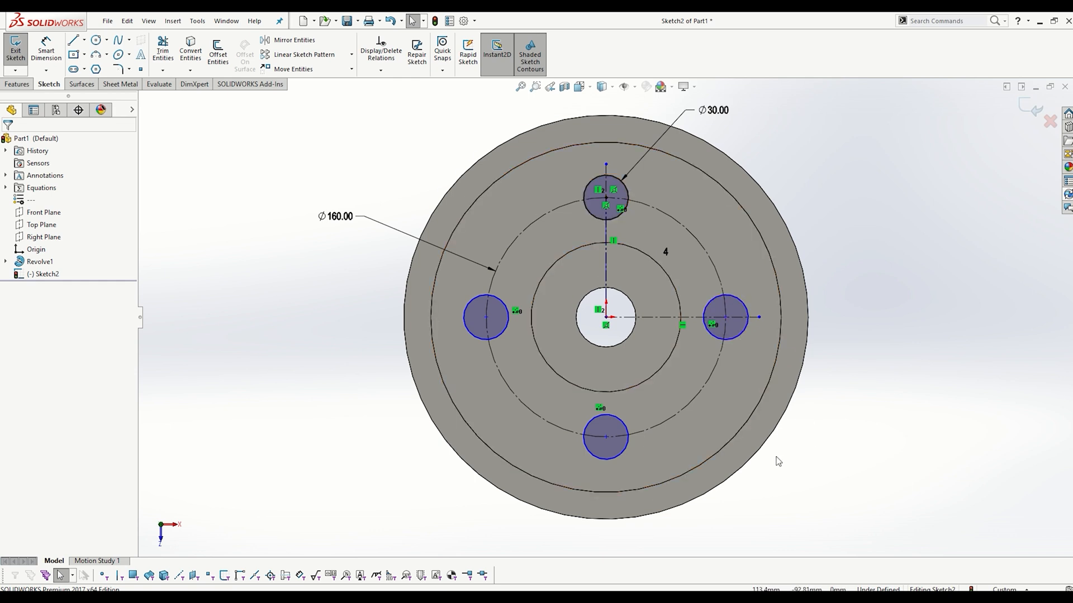
Step: Pull the patterned circle on the horizontal centerline out of place and attach the pattern's free centre point to the origin
{"action": "left_click", "coordinate": [738, 330]}
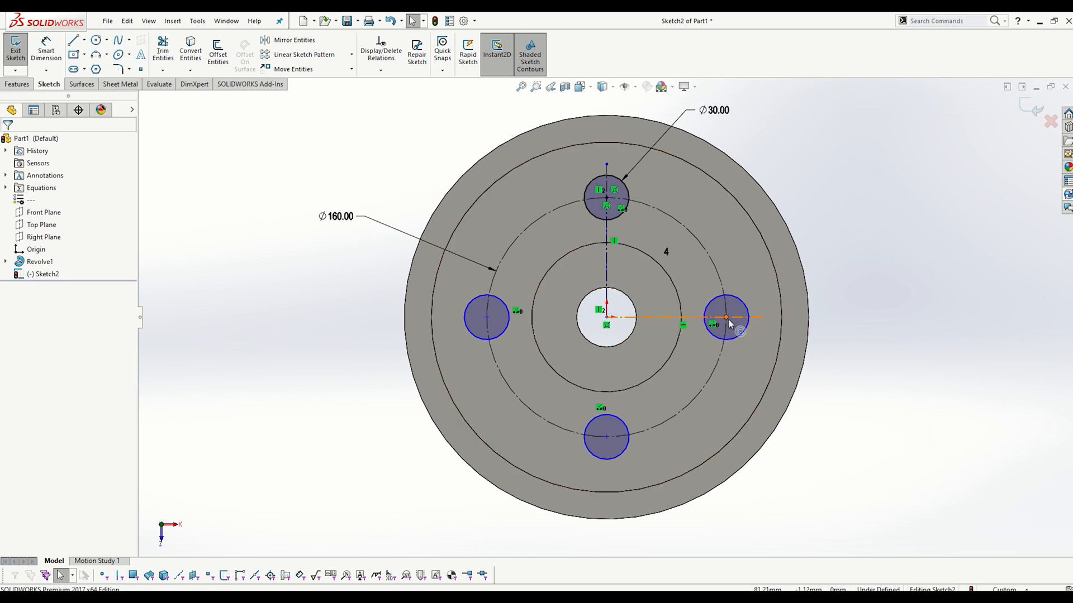
{"action": "left_click_drag", "start_coordinate": [727, 319], "coordinate": [738, 376]}
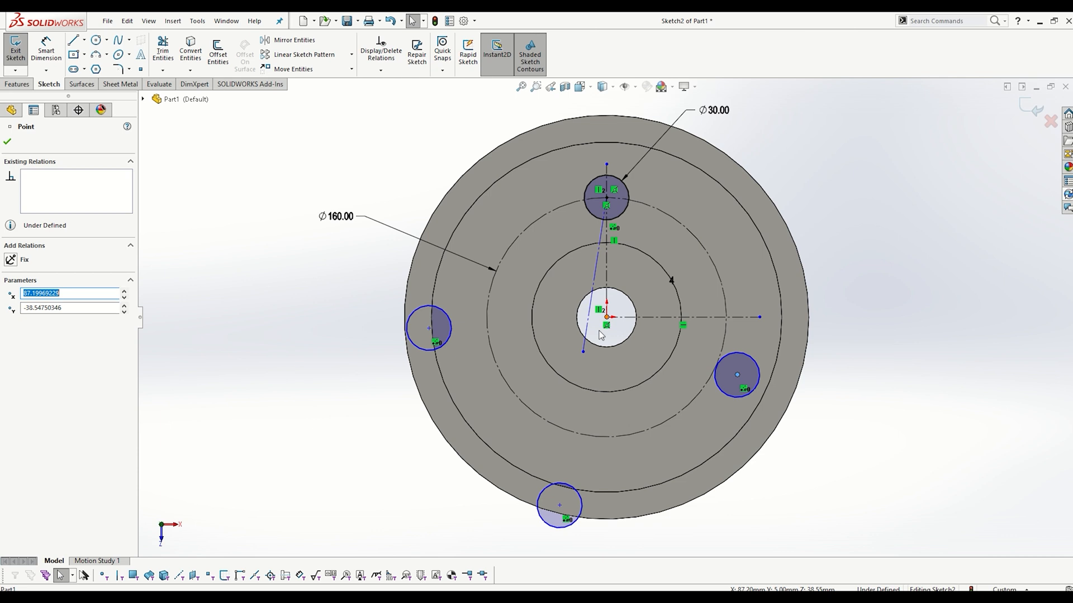
{"action": "mouse_move", "coordinate": [583, 352]}
{"action": "left_mouse_down"}
{"action": "mouse_move", "coordinate": [586, 387]}
{"action": "mouse_move", "coordinate": [611, 335]}
{"action": "mouse_move", "coordinate": [606, 318]}
{"action": "left_mouse_up"}
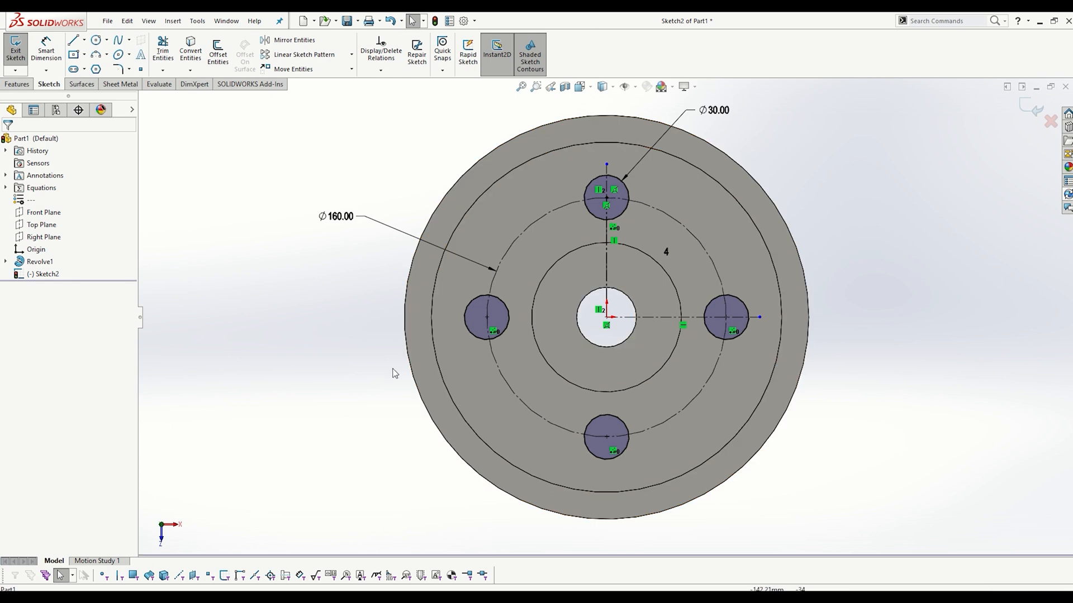
Step: Exit the hole sketch and cut its four circles into the web with a blind 10 mm Extruded Cut
{"action": "middle_click_drag", "start_coordinate": [474, 329], "coordinate": [457, 273]}
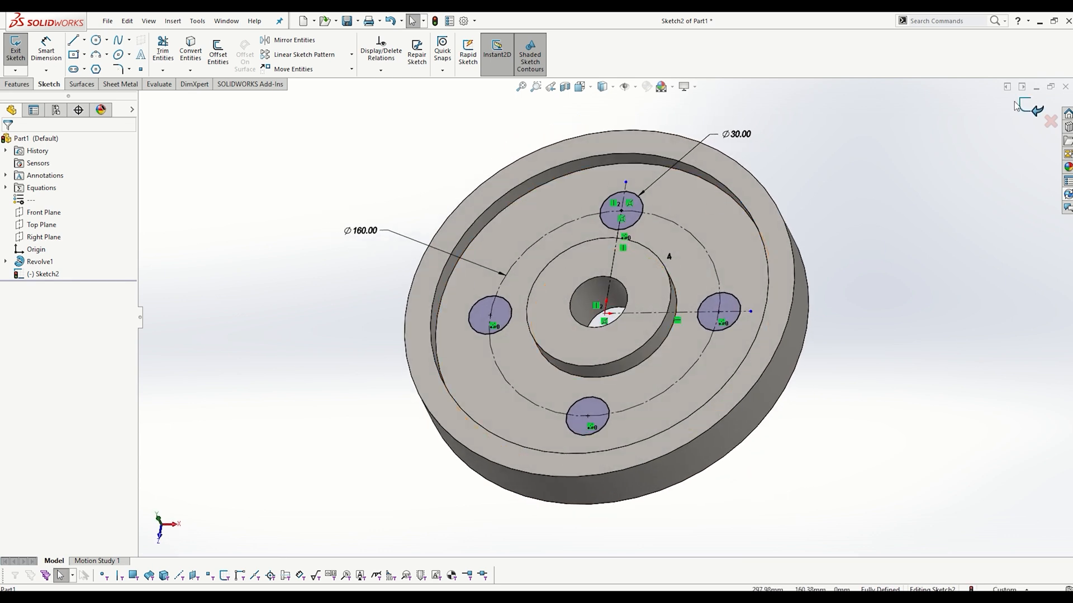
{"action": "left_click", "coordinate": [1035, 115]}
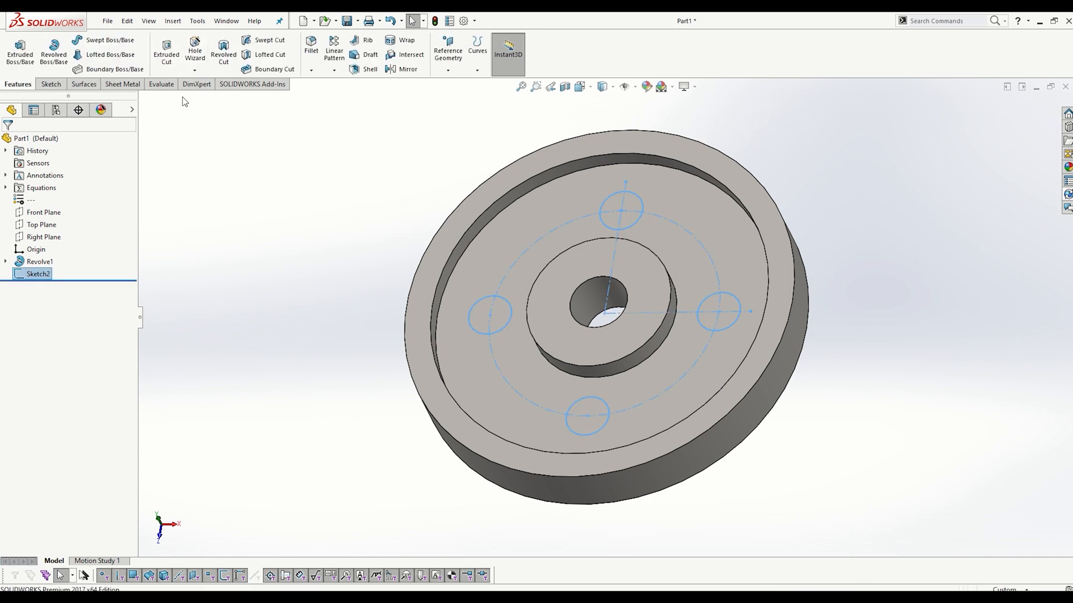
{"action": "left_click", "coordinate": [167, 60]}
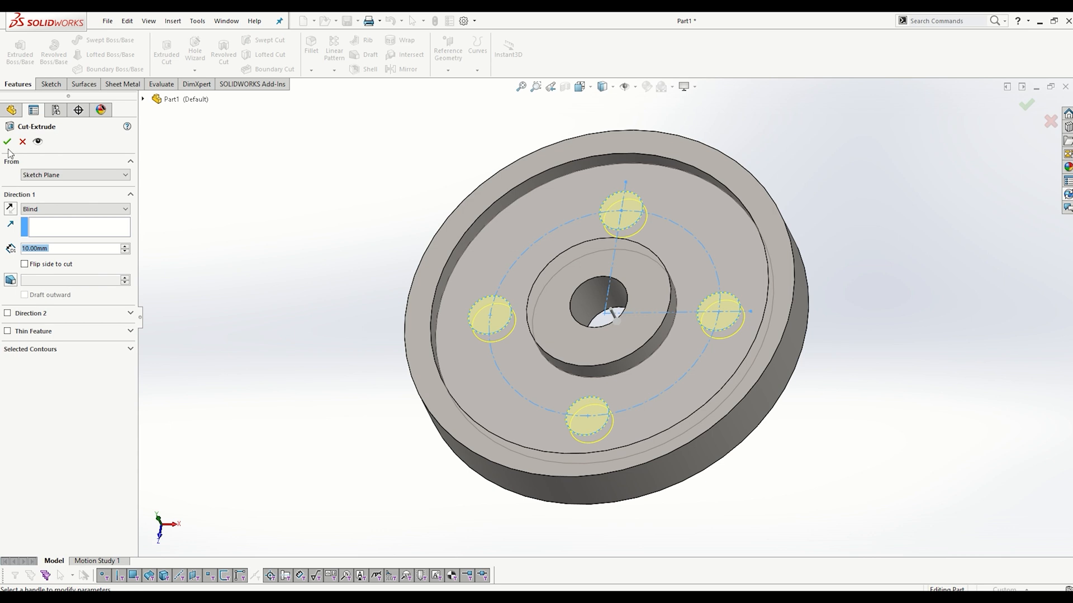
{"action": "left_click", "coordinate": [8, 142]}
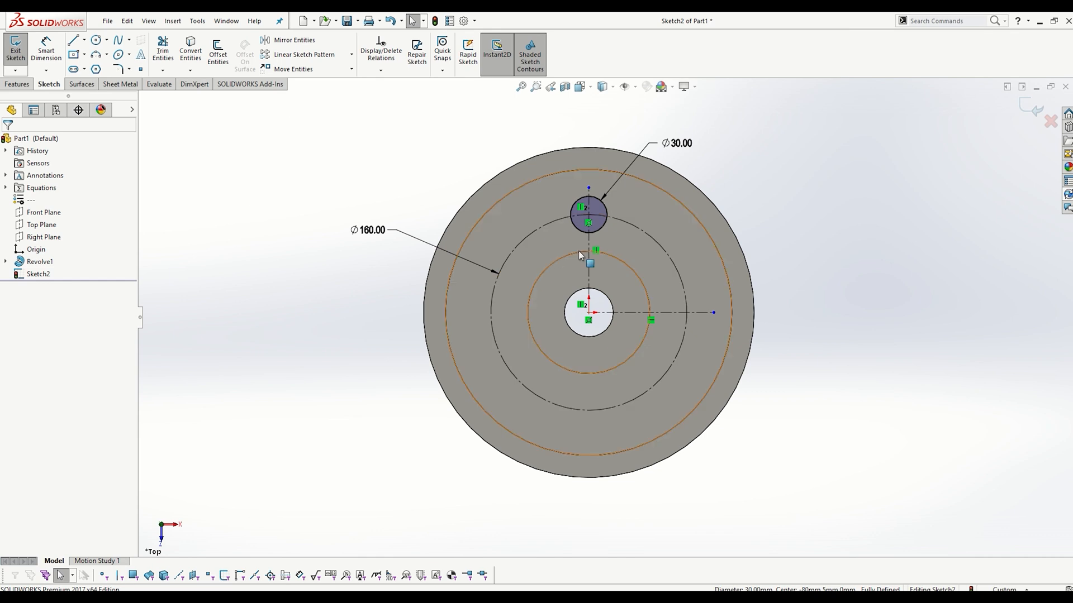
Step: Set up a four-instance Circular Sketch Pattern of the 30 mm circle around the origin
{"action": "left_click", "coordinate": [351, 55]}
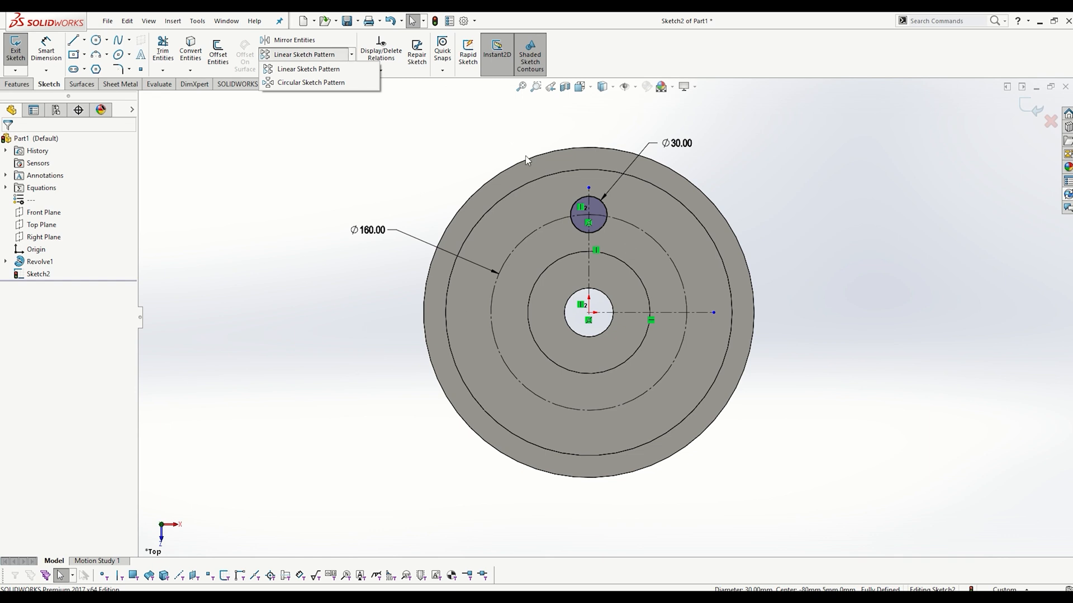
{"action": "left_click", "coordinate": [316, 84]}
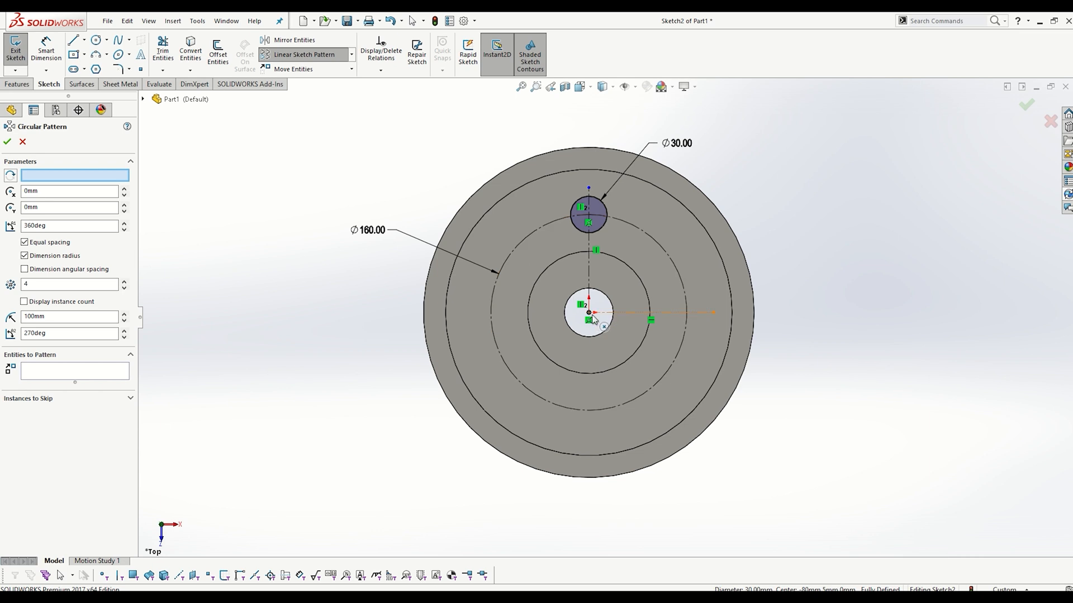
{"action": "left_click", "coordinate": [87, 178]}
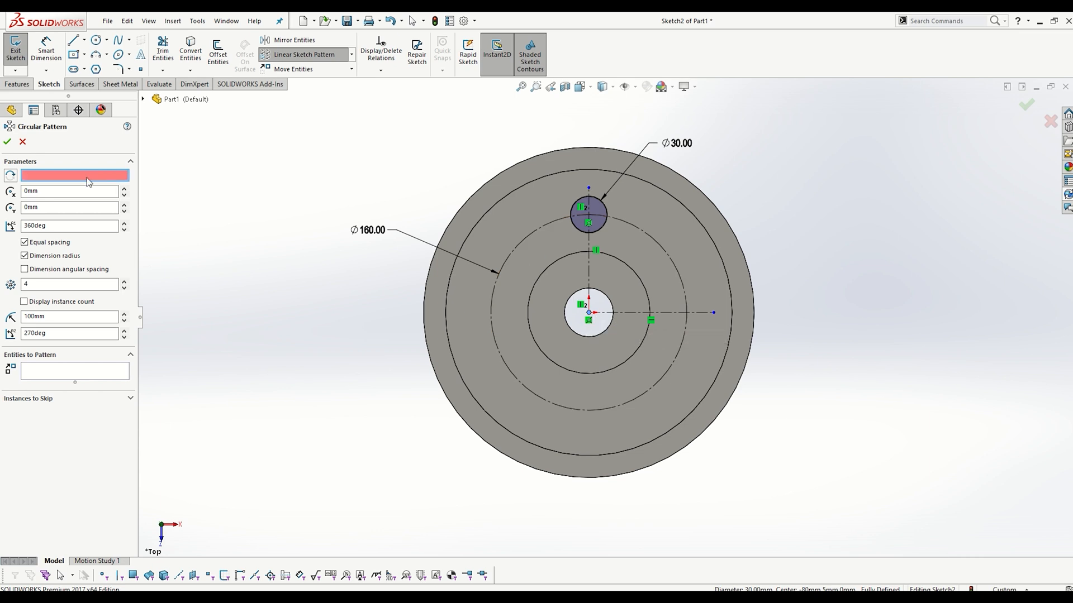
{"action": "left_click", "coordinate": [588, 317]}
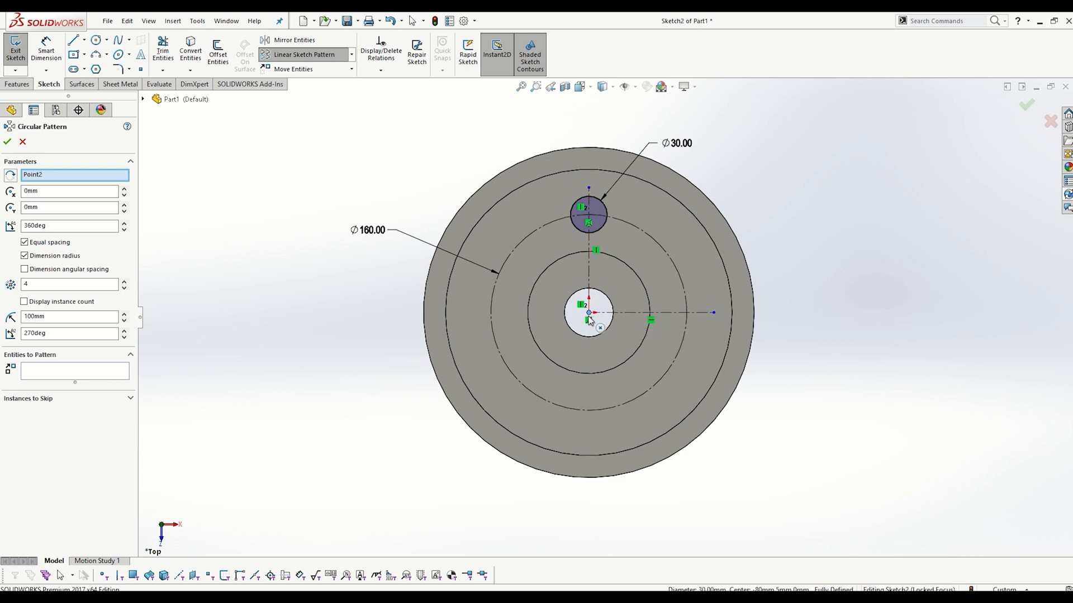
{"action": "left_click", "coordinate": [35, 377]}
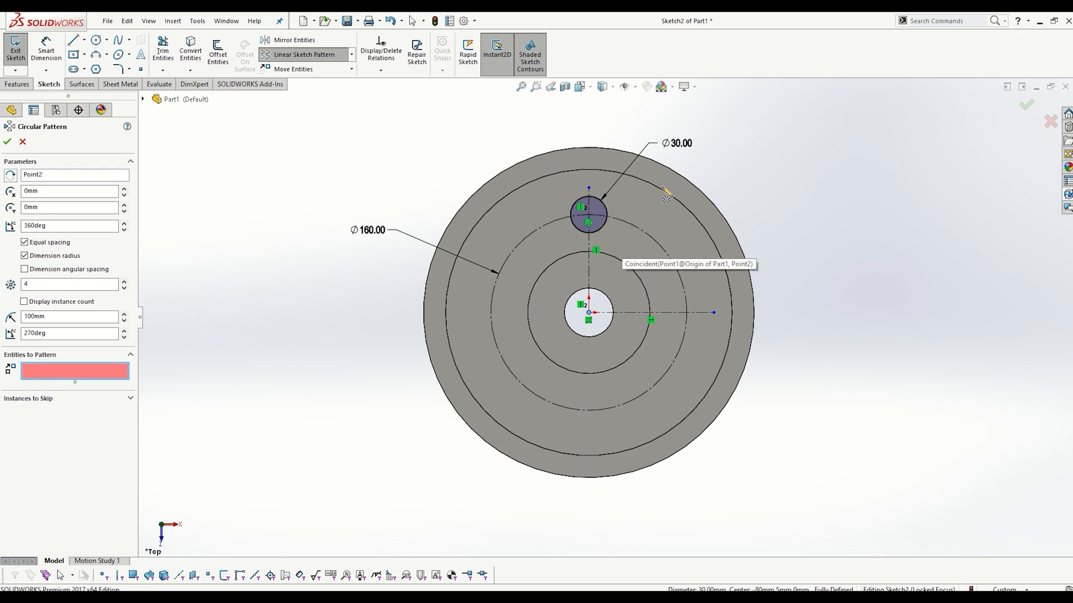
{"action": "left_click", "coordinate": [608, 212]}
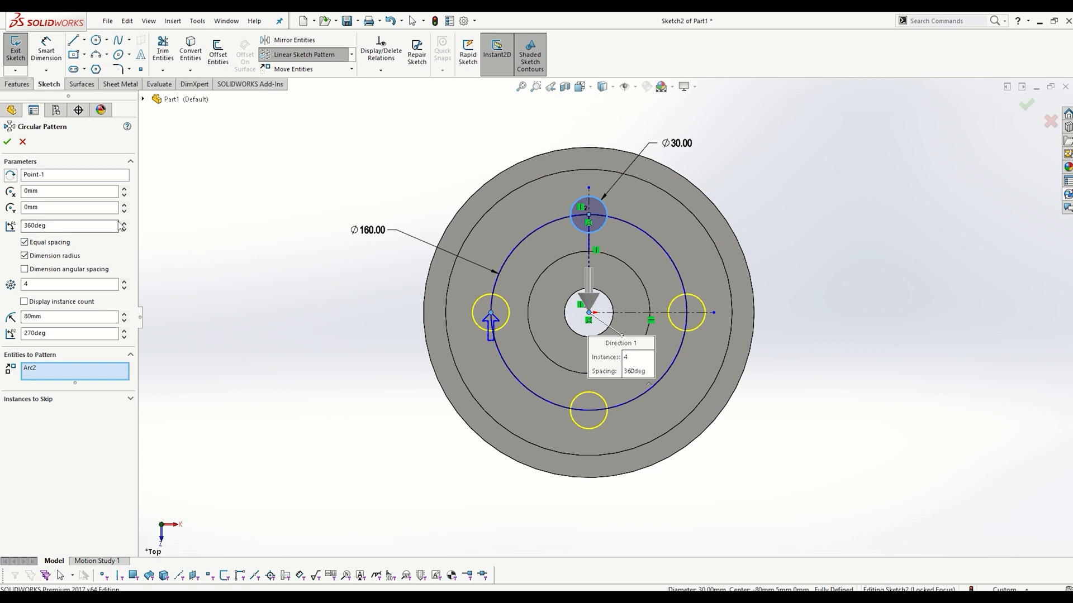
Step: Try a total pattern angle of 240 degrees with equal spacing
{"action": "double_click", "coordinate": [84, 225]}
{"action": "type", "text": "240"}
{"action": "key", "text": "Return"}
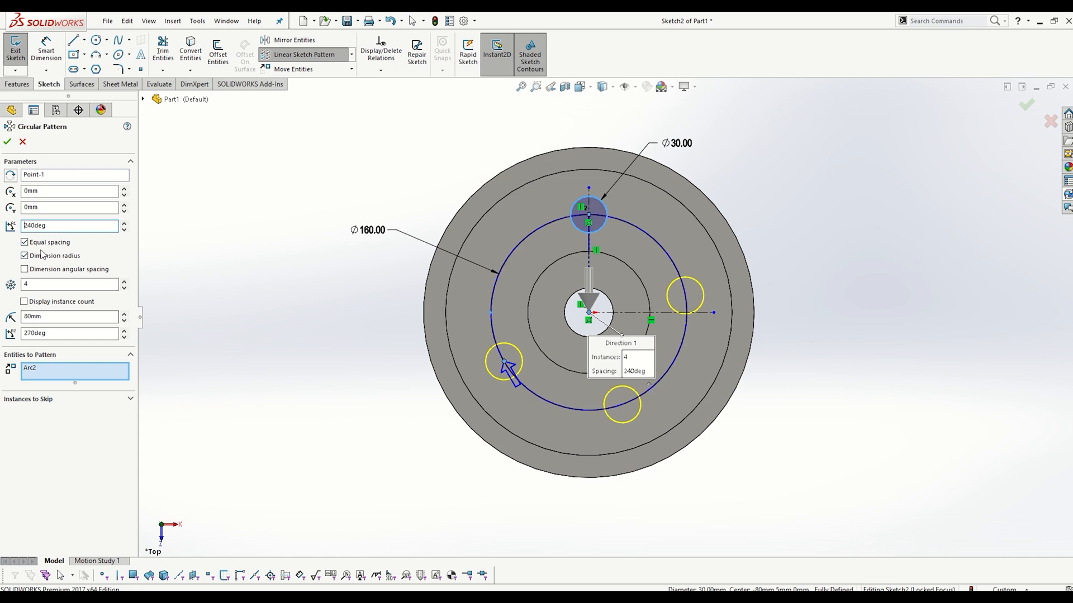
Step: Turn off equal spacing for the circular pattern and set the angle between instances to 90 degrees
{"action": "left_click", "coordinate": [24, 242]}
{"action": "left_click_drag", "start_coordinate": [49, 225], "coordinate": [15, 232]}
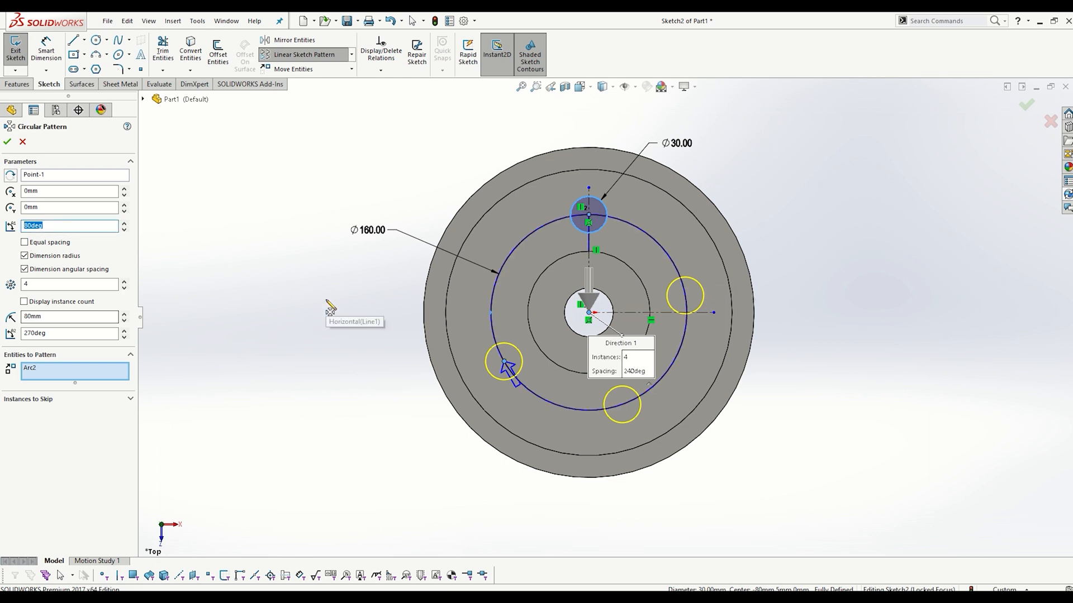
{"action": "type", "text": "90deg"}
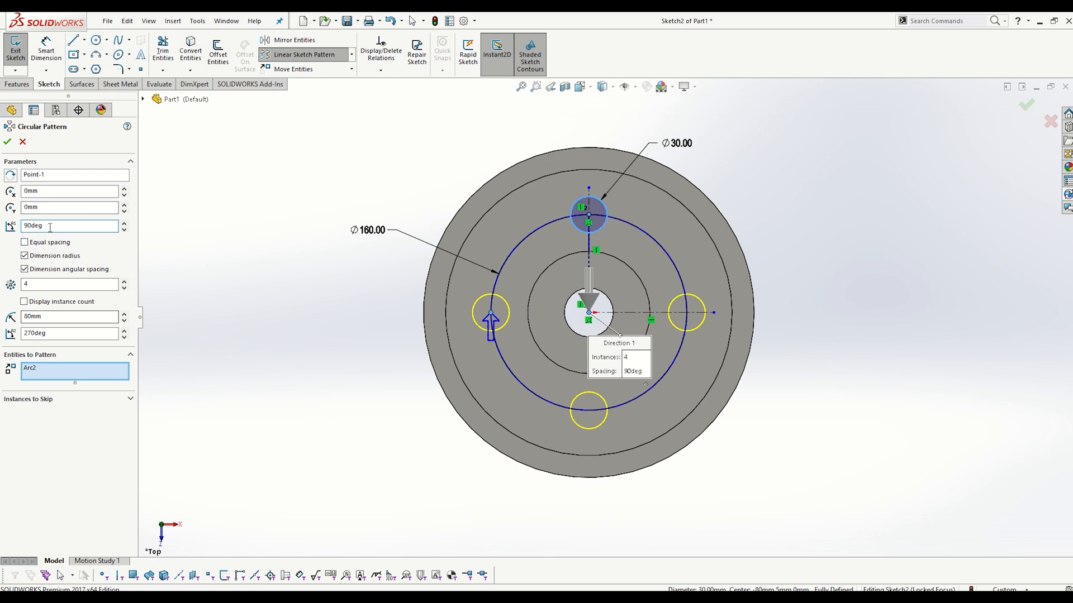
Step: Try an angle of 360 degrees between the pattern instances
{"action": "left_click_drag", "start_coordinate": [58, 225], "coordinate": [14, 225]}
{"action": "type", "text": "360"}
{"action": "key", "text": "Return"}
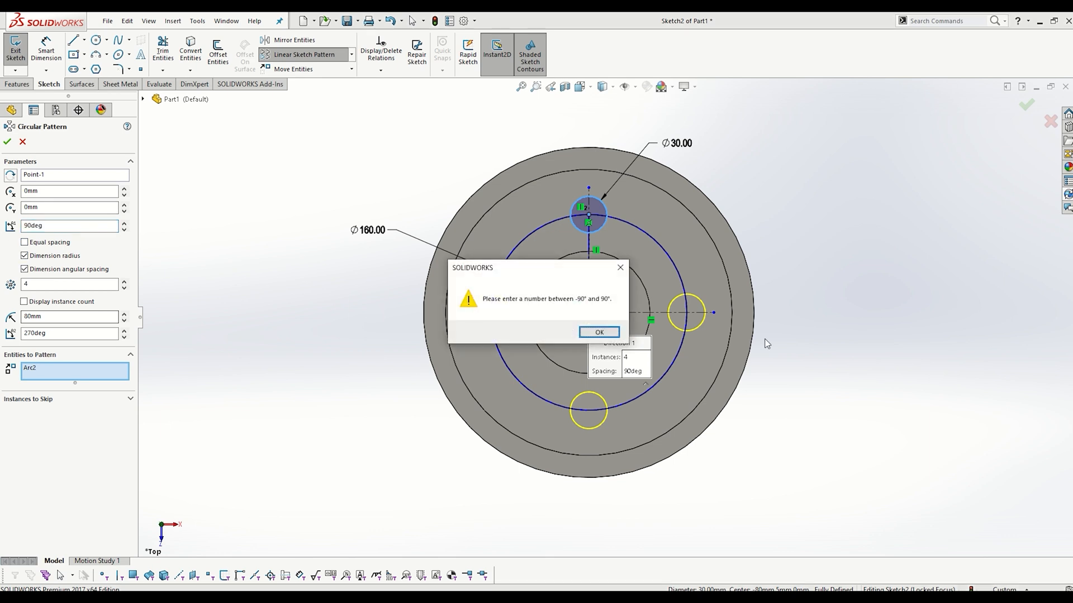
{"action": "key", "text": "Return"}
{"action": "left_click", "coordinate": [24, 242]}
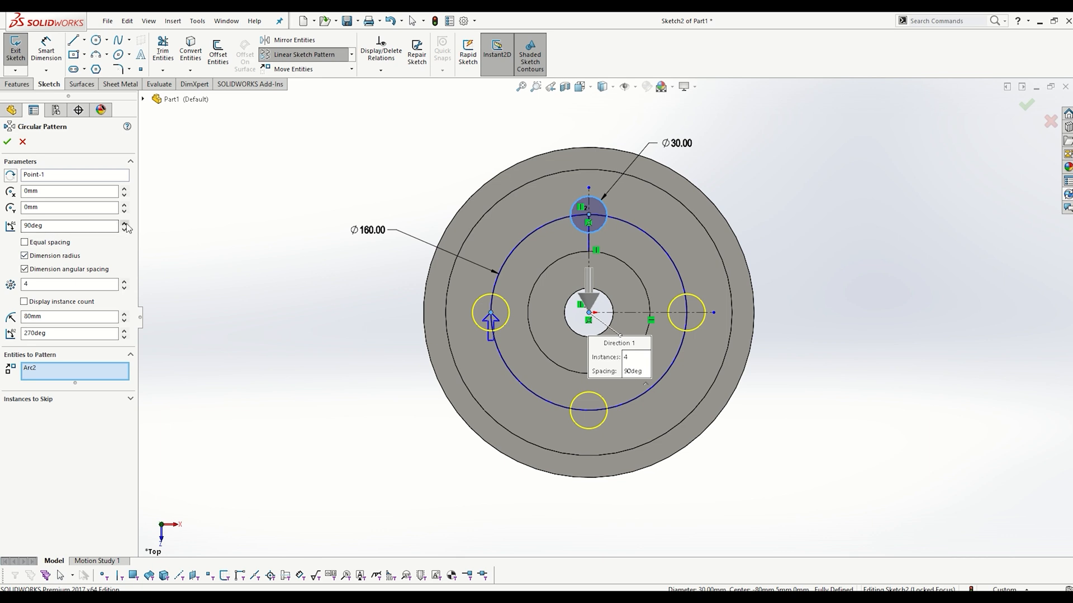
Step: Try an 85-degree angle between the pattern instances
{"action": "left_click_drag", "start_coordinate": [50, 226], "coordinate": [28, 226]}
{"action": "key", "text": "Delete"}
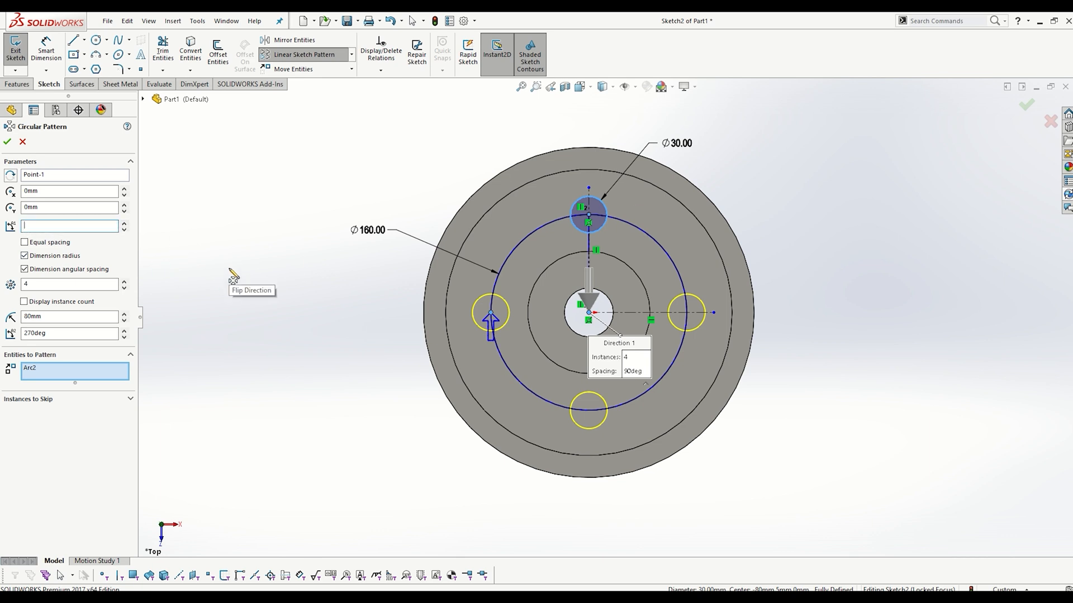
{"action": "type", "text": "85deg"}
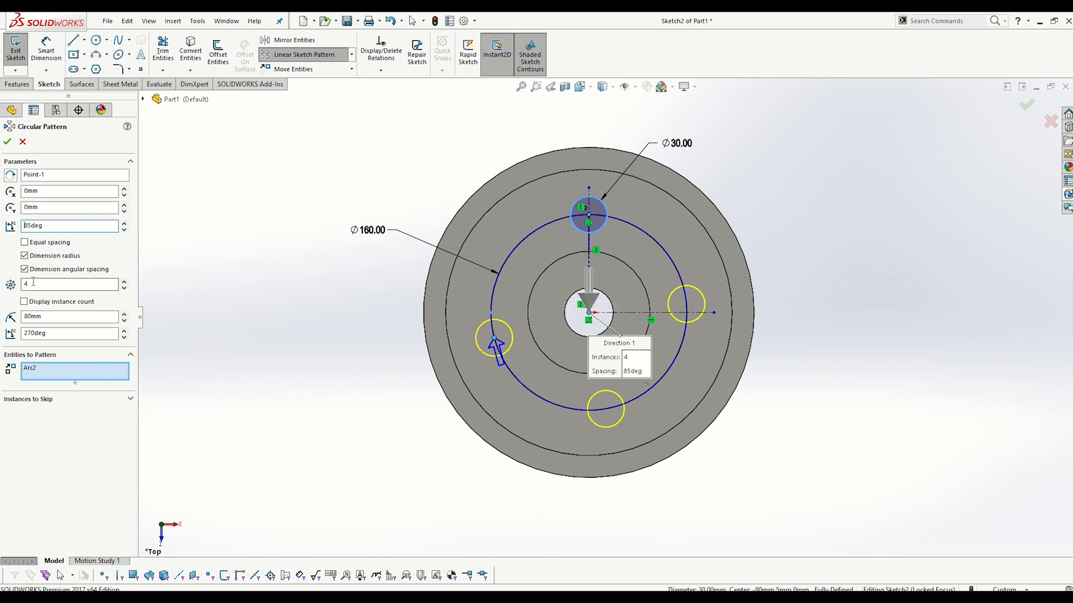
Step: Set the angle between the instances back to 90 degrees and turn on the instance count display
{"action": "double_click", "coordinate": [46, 225]}
{"action": "type", "text": "90deg"}
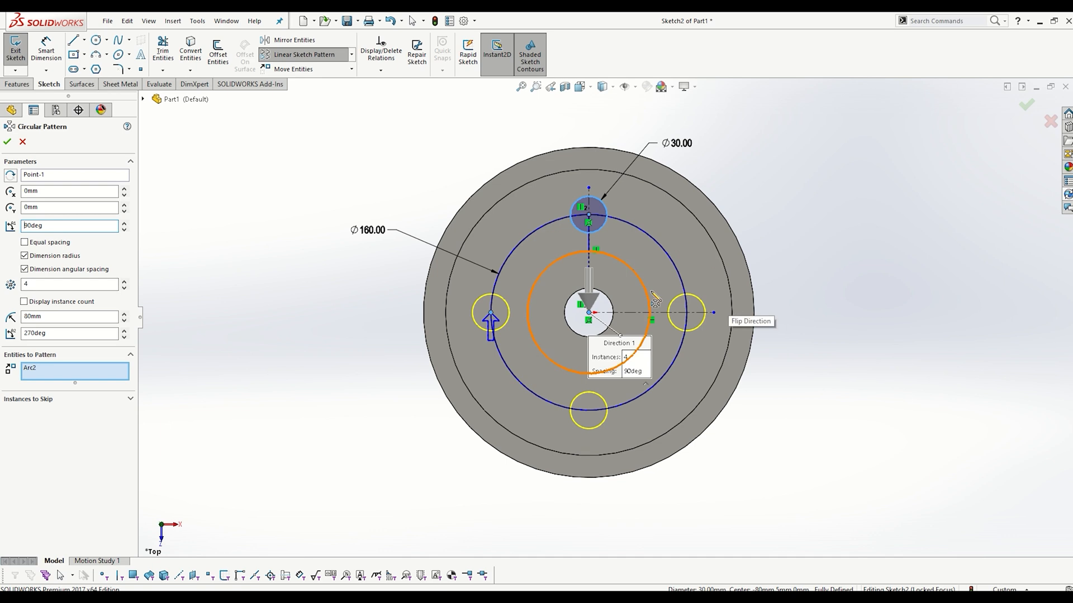
{"action": "left_click", "coordinate": [35, 303]}
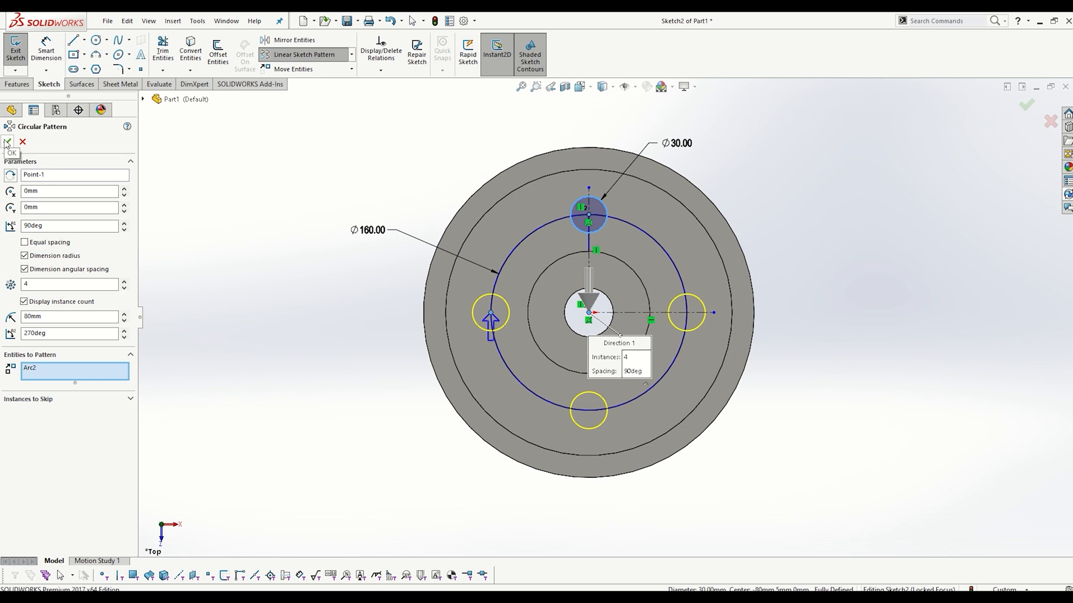
Step: Try skipping the bottom circle of the pattern and remove it from the skipped instances again
{"action": "left_click", "coordinate": [64, 405]}
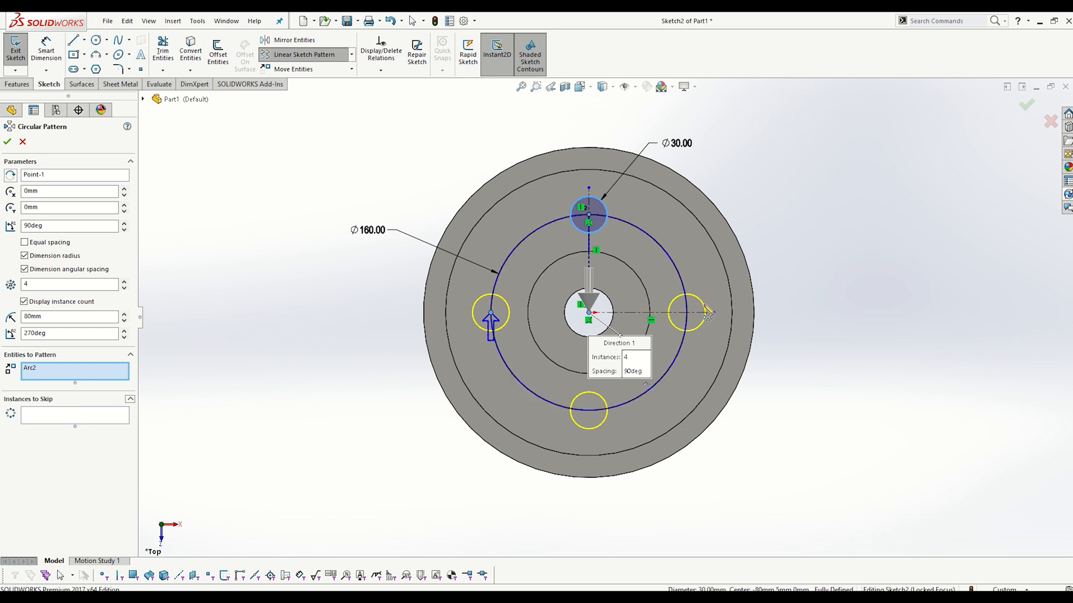
{"action": "left_click", "coordinate": [65, 418]}
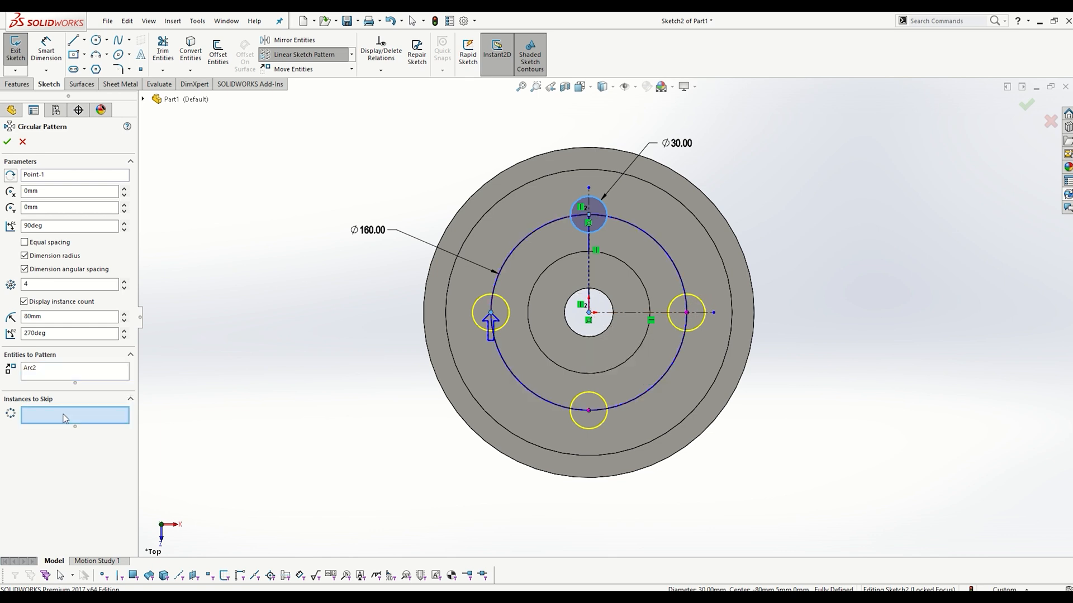
{"action": "left_click", "coordinate": [587, 414]}
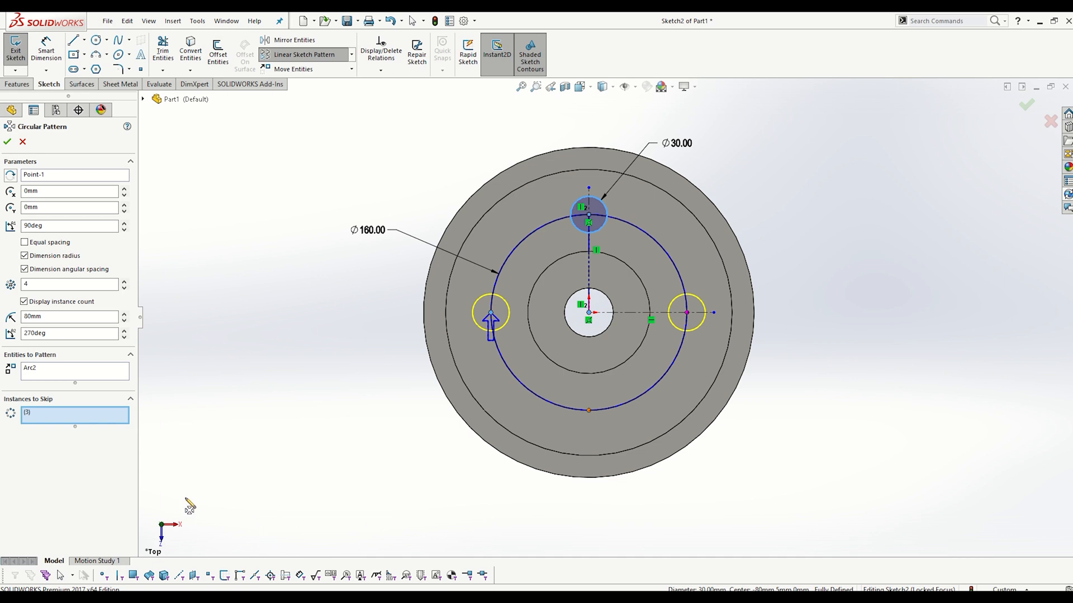
{"action": "right_click", "coordinate": [42, 420]}
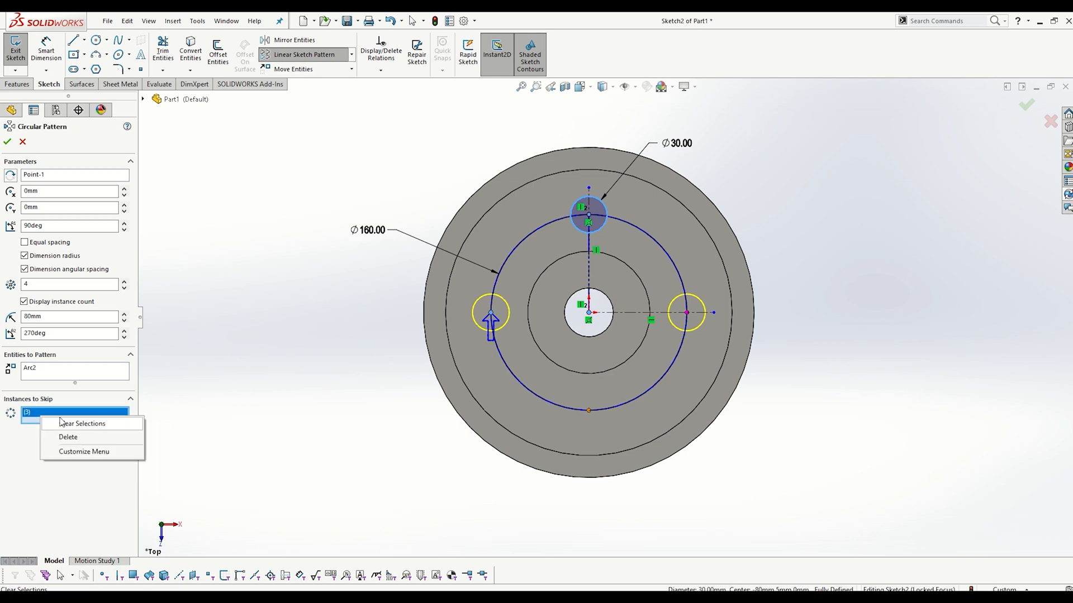
{"action": "left_click", "coordinate": [91, 435]}
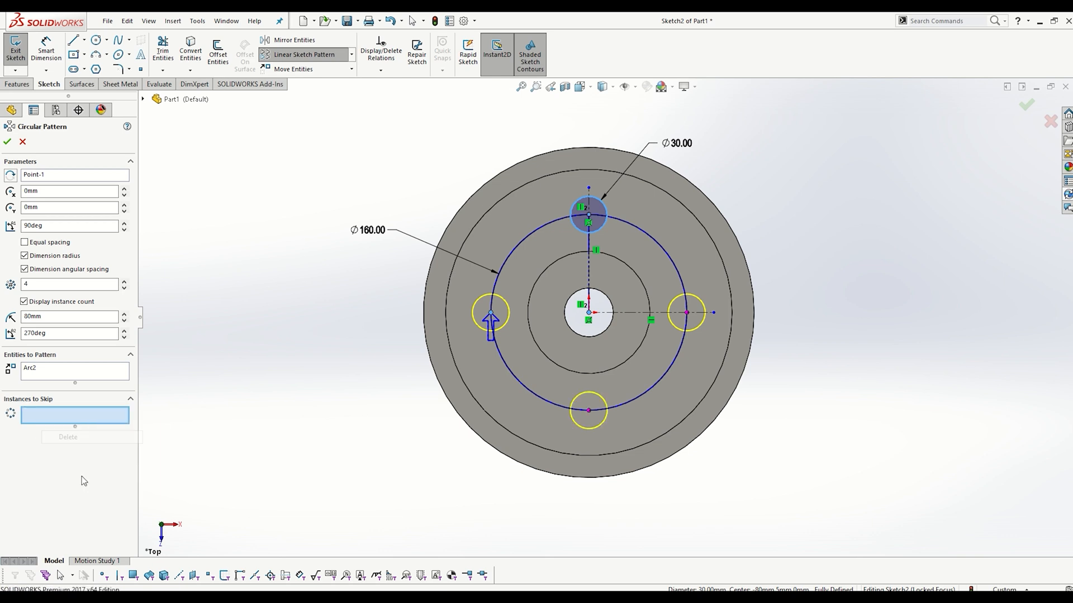
{"action": "left_click", "coordinate": [55, 399]}
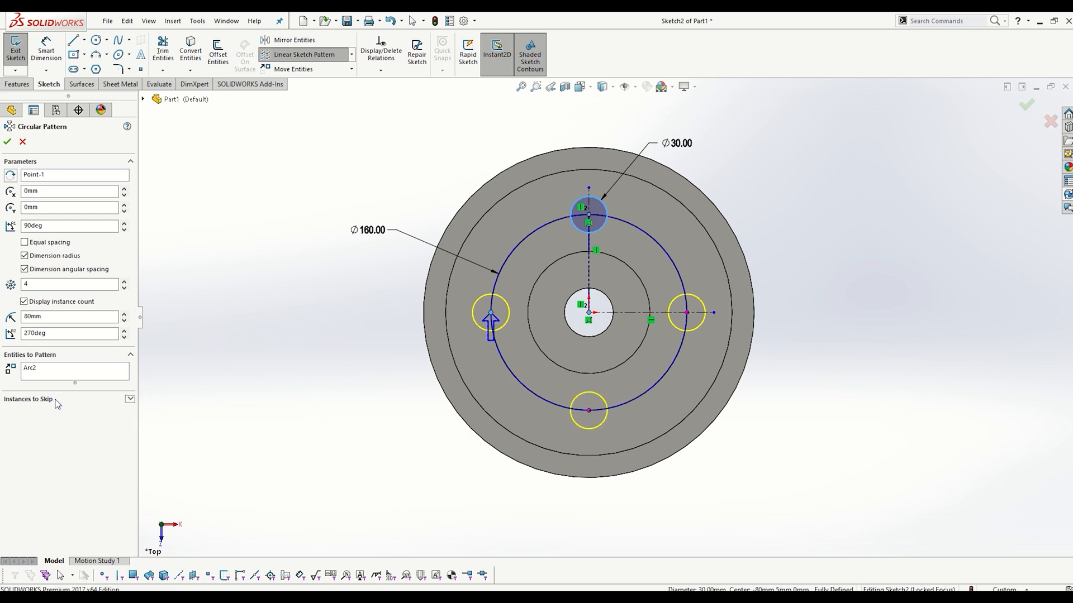
Step: Create the circular pattern and move its 90-degree and 80 mm dimension labels away from the center bore
{"action": "left_click", "coordinate": [7, 142]}
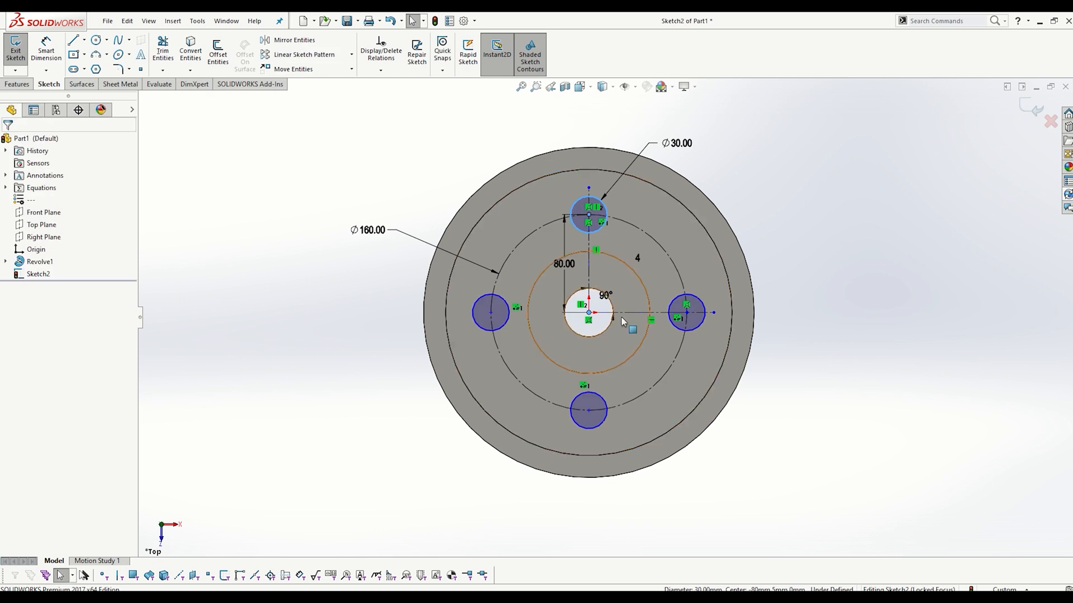
{"action": "left_click_drag", "start_coordinate": [613, 298], "coordinate": [619, 291]}
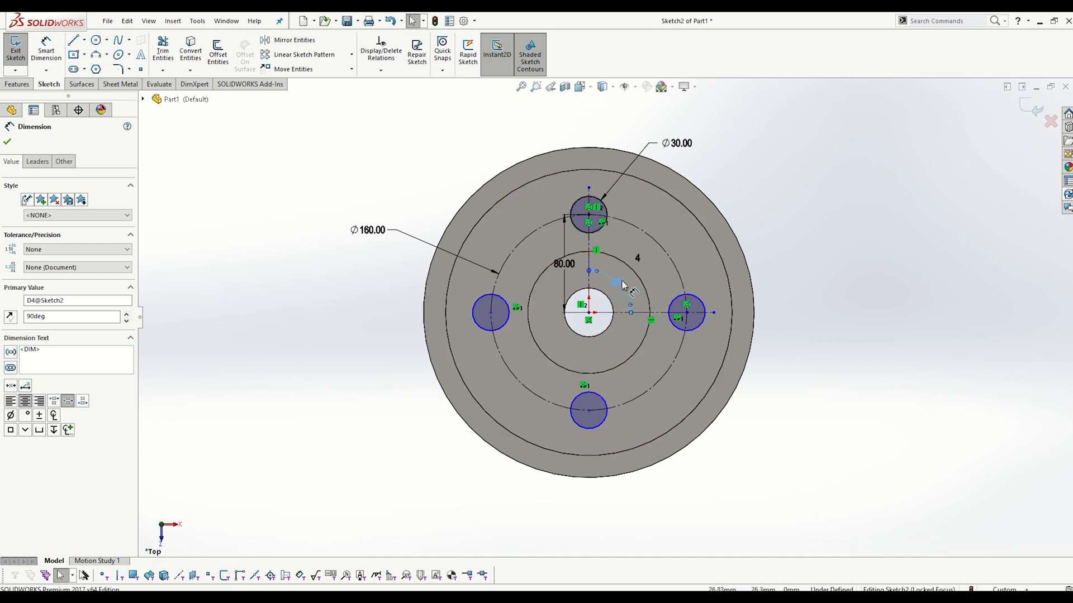
{"action": "left_click_drag", "start_coordinate": [572, 270], "coordinate": [552, 257]}
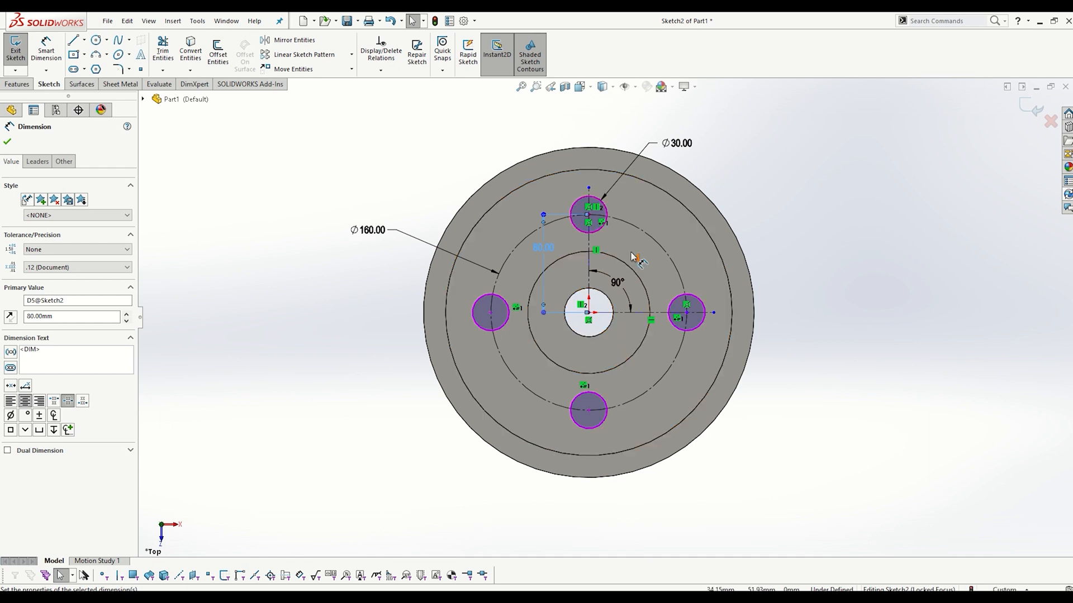
{"action": "left_click", "coordinate": [843, 295]}
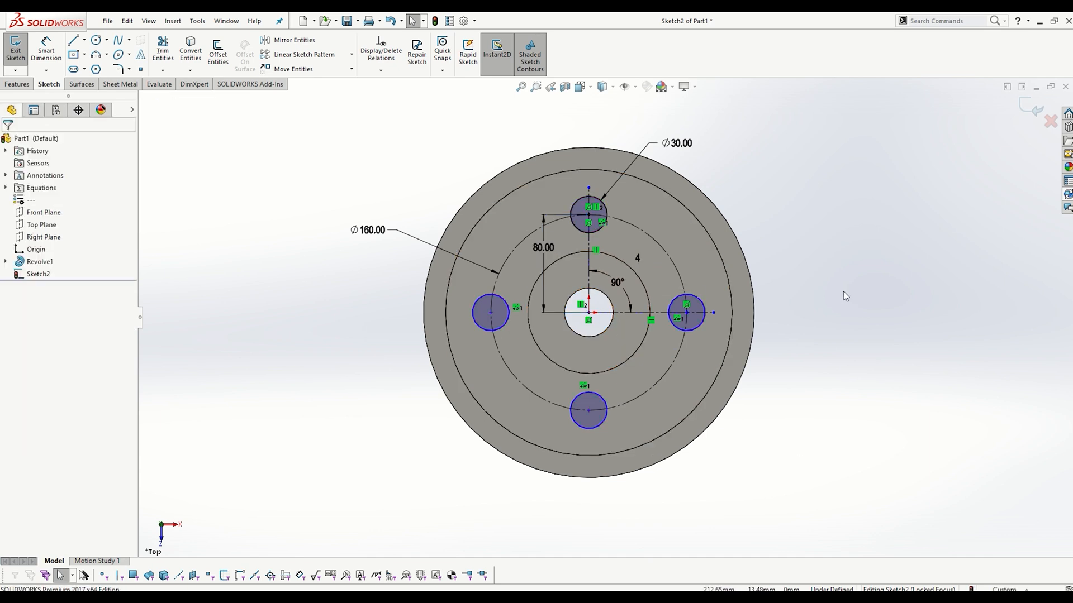
Step: Change the angle between the patterned circles to 60 degrees and the instance count to 6
{"action": "double_click", "coordinate": [617, 283]}
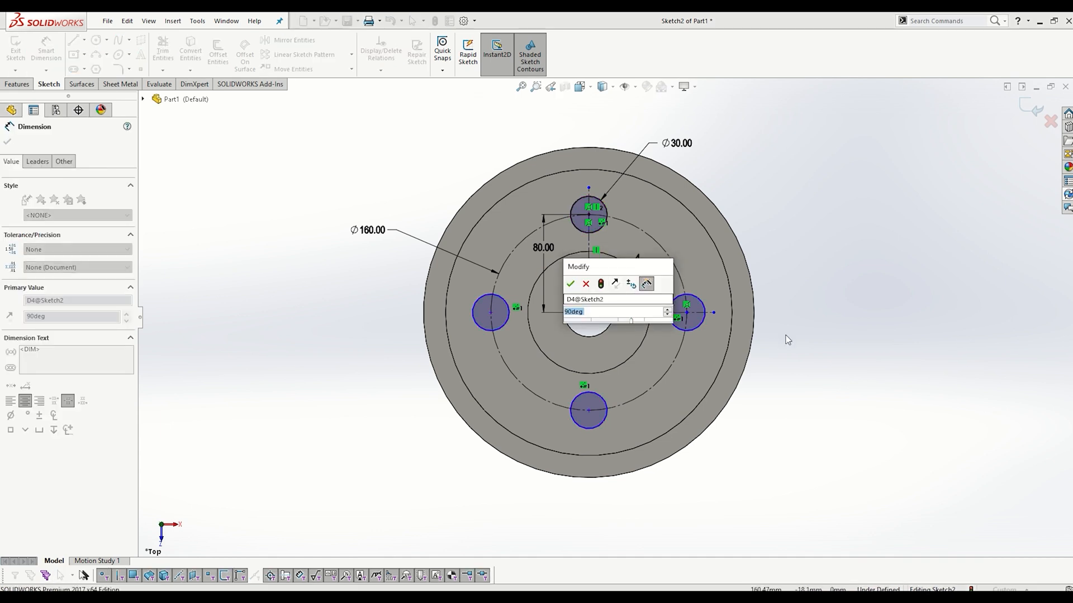
{"action": "type", "text": "60"}
{"action": "key", "text": "Return"}
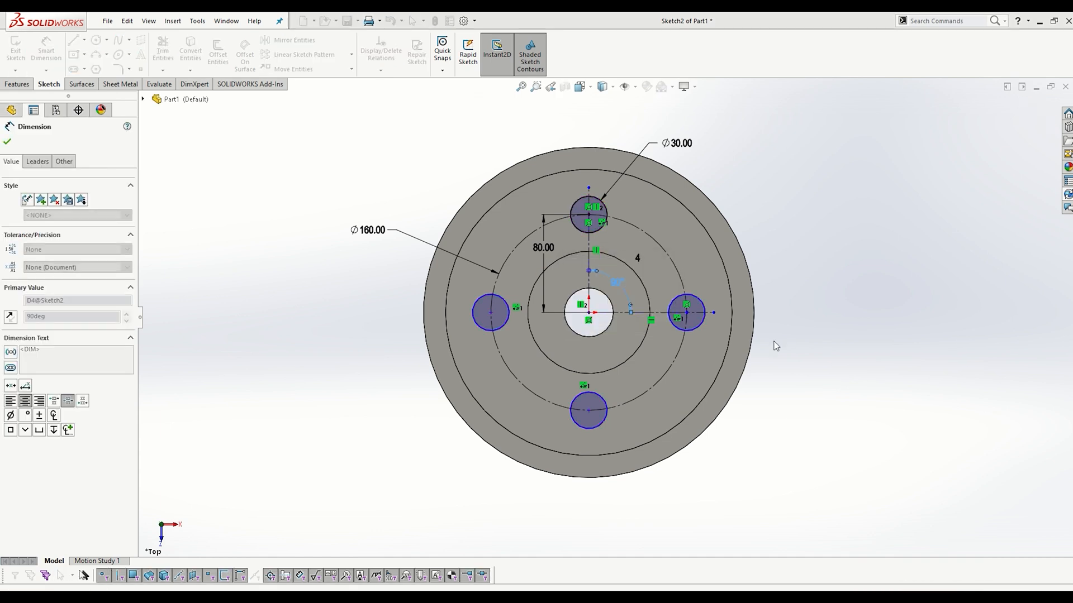
{"action": "double_click", "coordinate": [630, 234]}
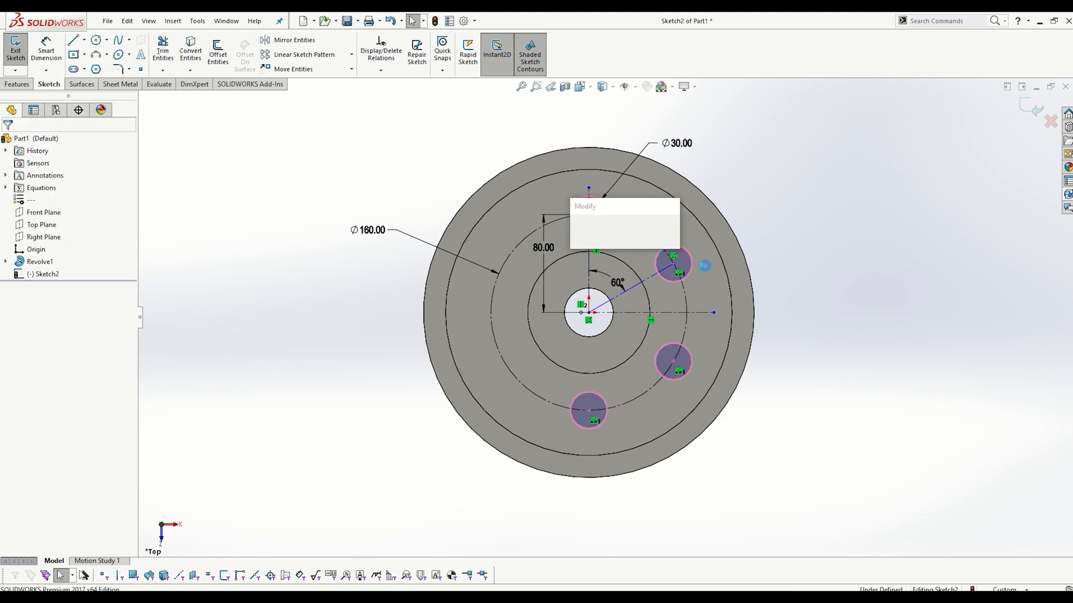
{"action": "type", "text": "6"}
{"action": "key", "text": "Return"}
{"action": "key", "text": "Escape"}
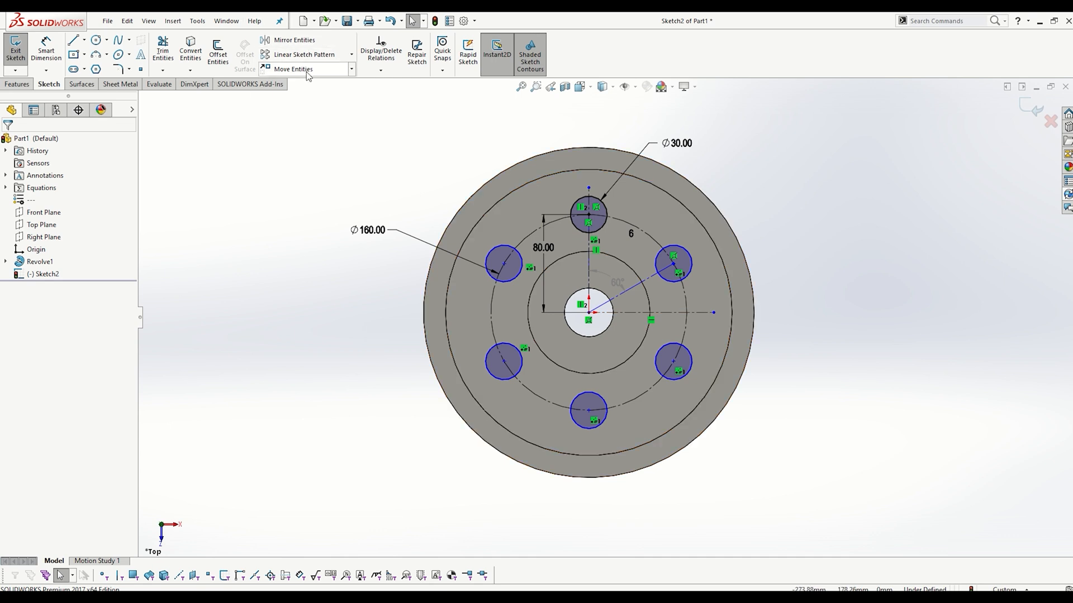
Step: Set the pattern's instance count back to 4
{"action": "left_click", "coordinate": [631, 235]}
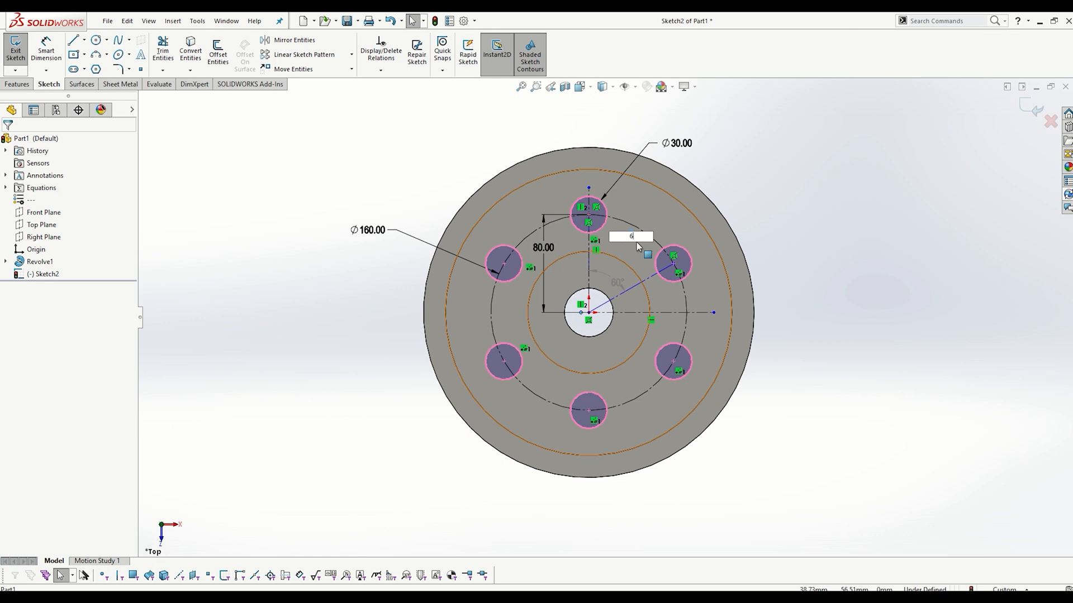
{"action": "key", "text": "Return"}
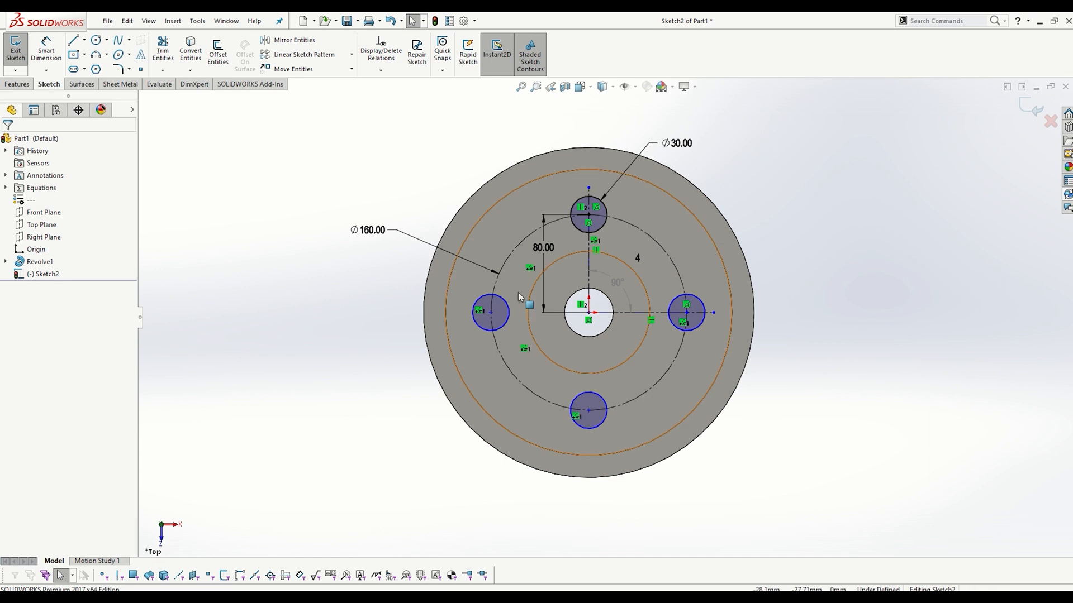
Step: Test the pattern's freedom by moving a patterned circle, and place the pattern's center point on the origin
{"action": "left_click_drag", "start_coordinate": [490, 312], "coordinate": [440, 331]}
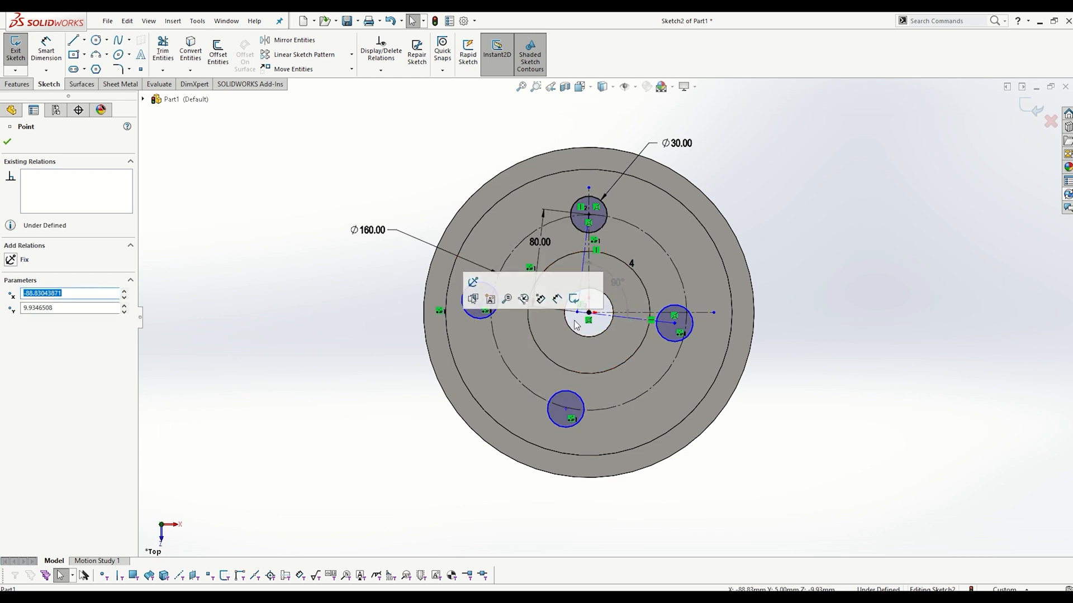
{"action": "key", "text": "Escape"}
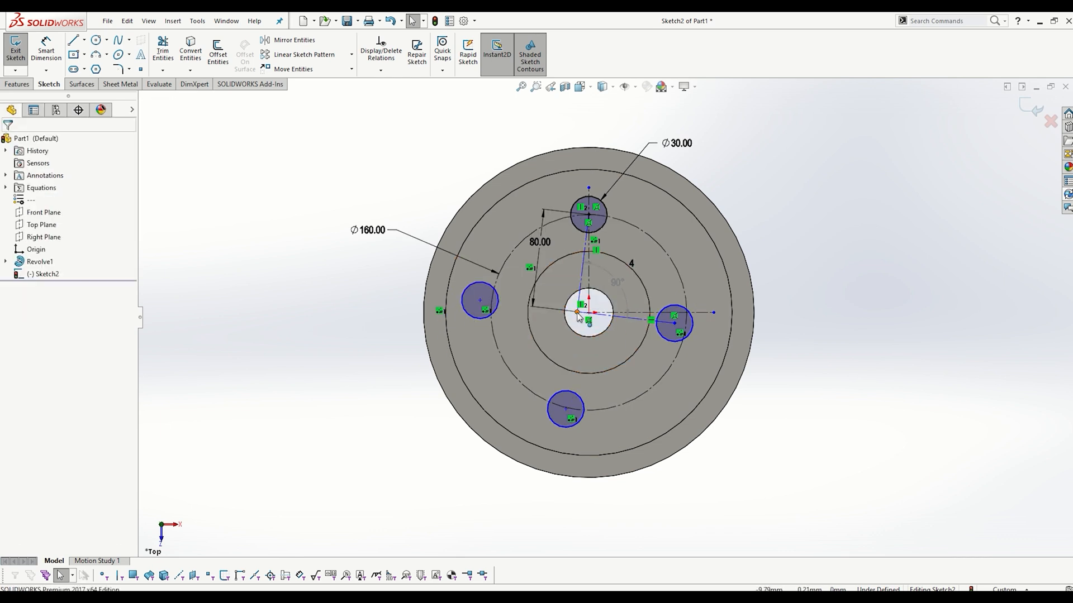
{"action": "left_click_drag", "start_coordinate": [578, 317], "coordinate": [589, 318]}
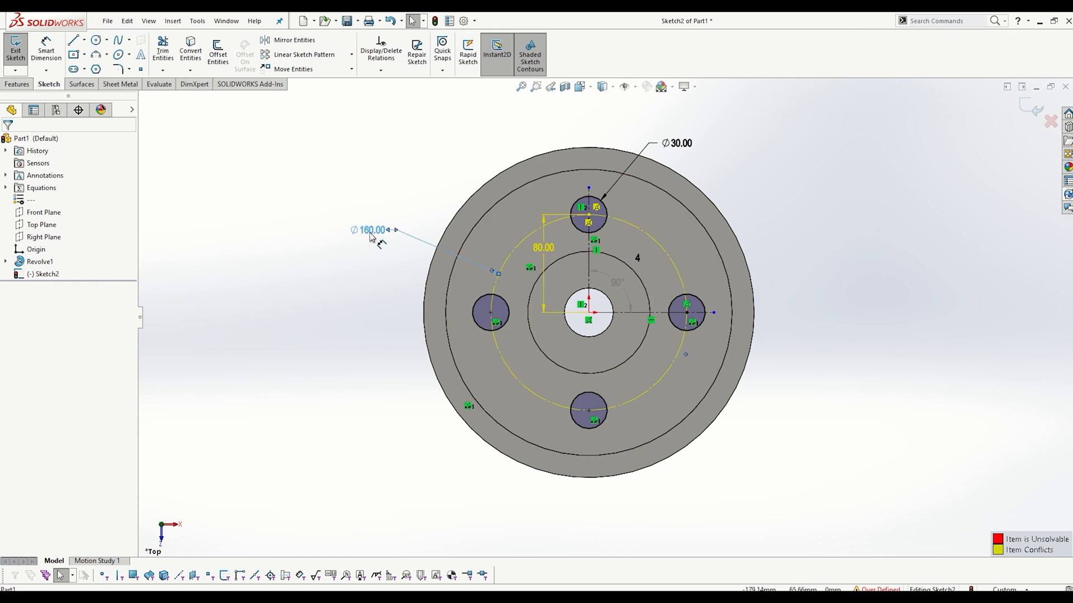
Step: Move the 160 mm diameter label nearer the wheel and delete the conflicting 80 mm dimension
{"action": "left_click_drag", "start_coordinate": [371, 234], "coordinate": [409, 209]}
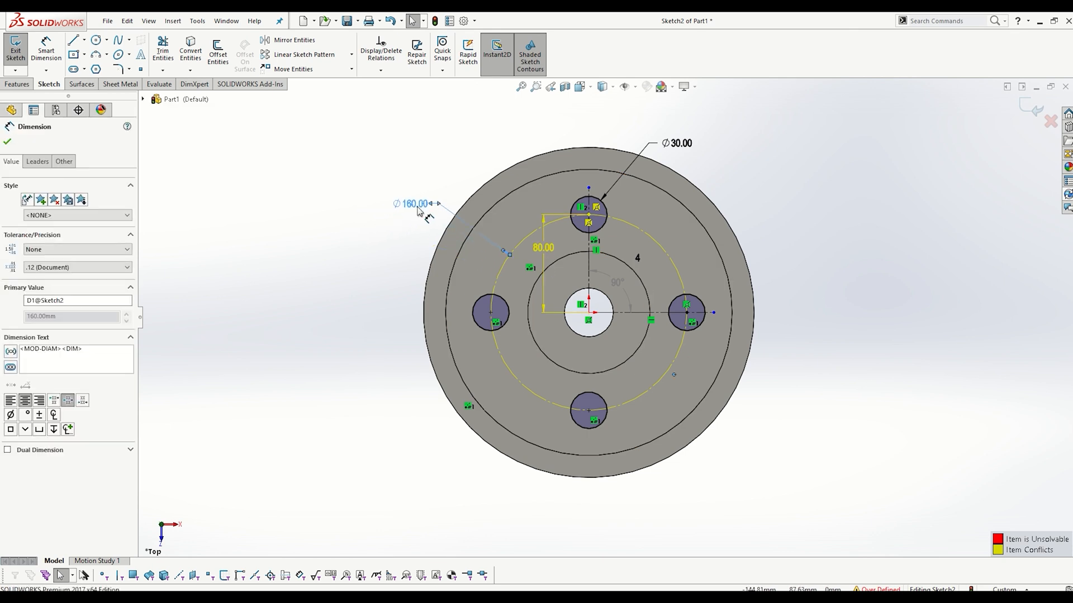
{"action": "left_click", "coordinate": [549, 254]}
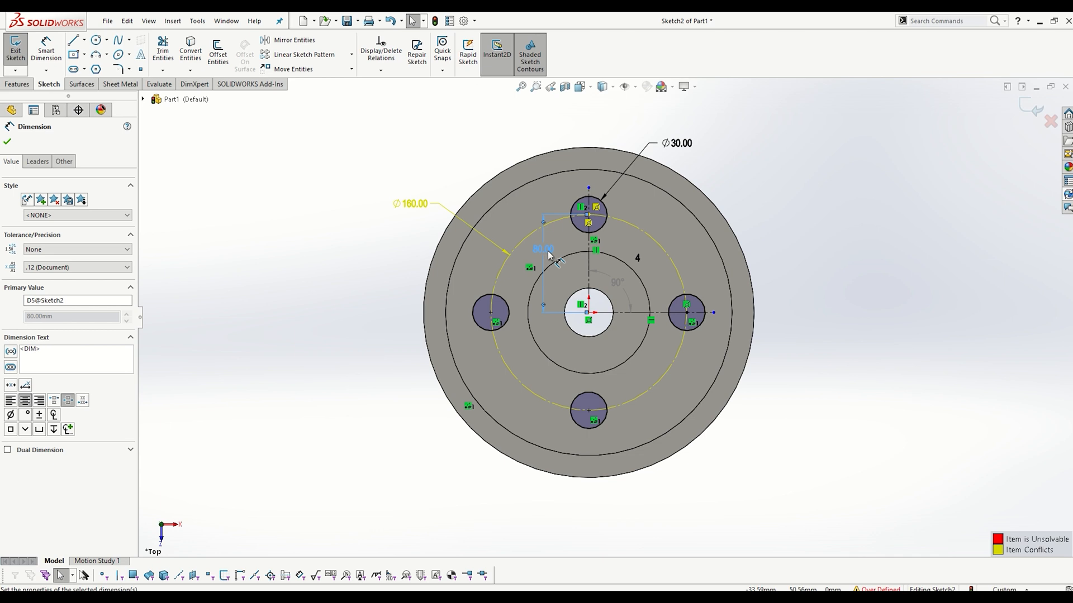
{"action": "key", "text": "Delete"}
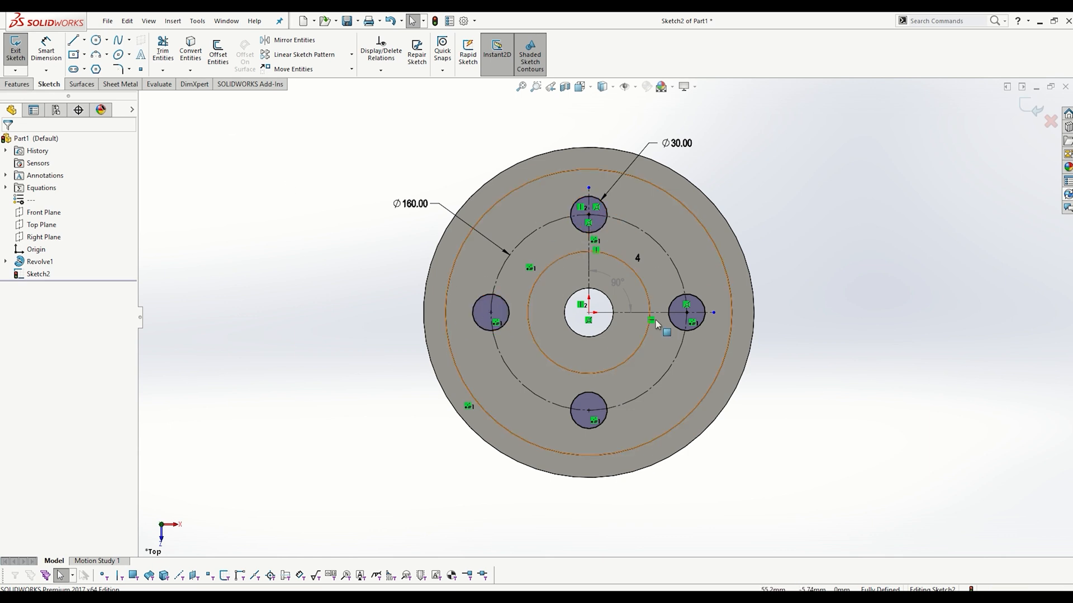
Step: Cut the four patterned circles through the web with an Extruded Cut using the Up To Next end condition
{"action": "left_click", "coordinate": [17, 84]}
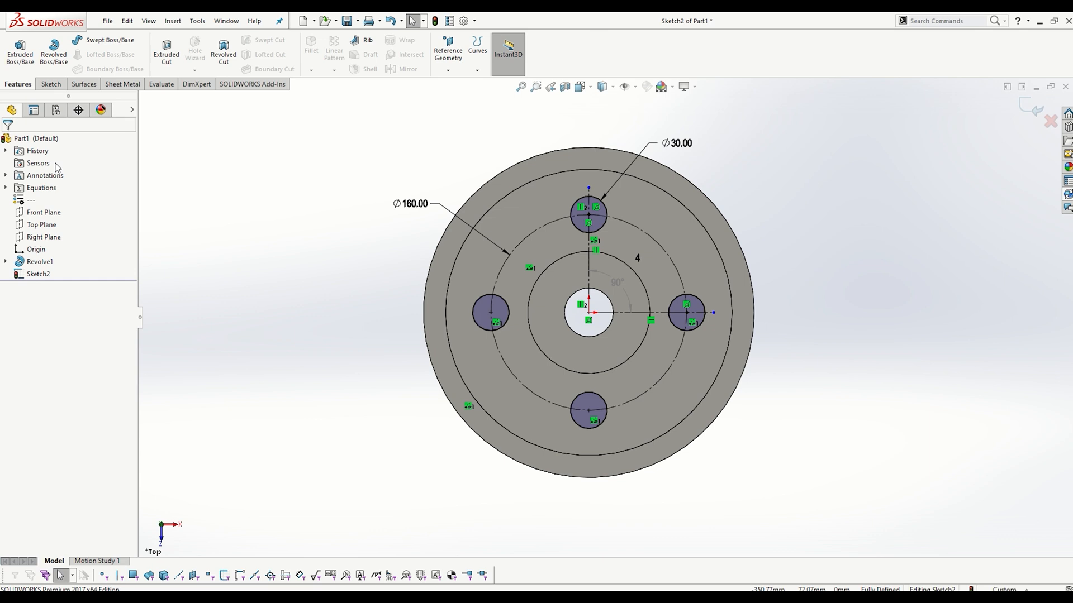
{"action": "left_click", "coordinate": [168, 58]}
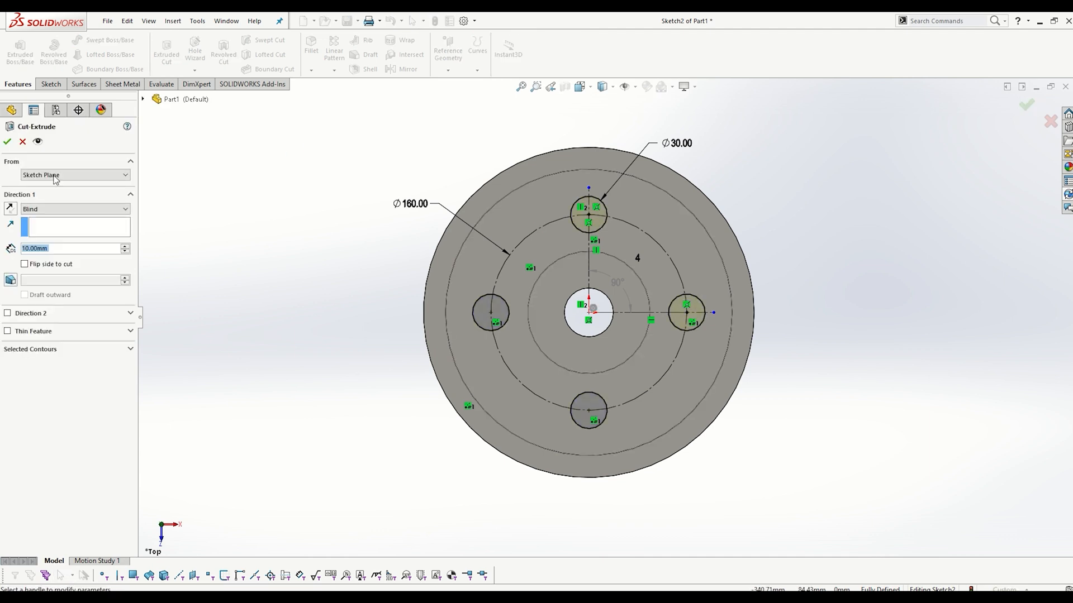
{"action": "left_click", "coordinate": [53, 209]}
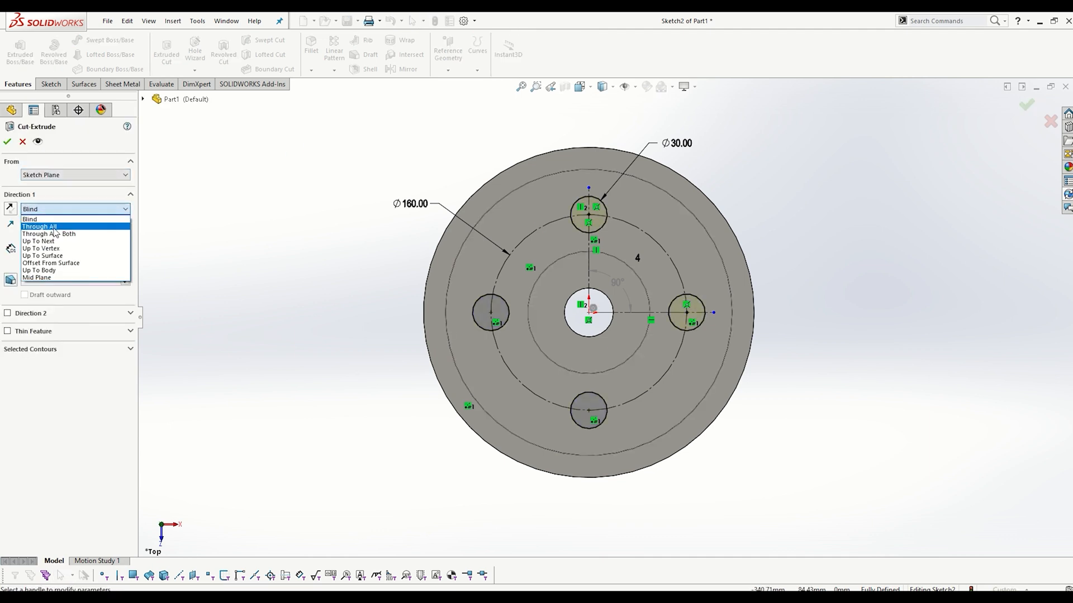
{"action": "left_click", "coordinate": [53, 241]}
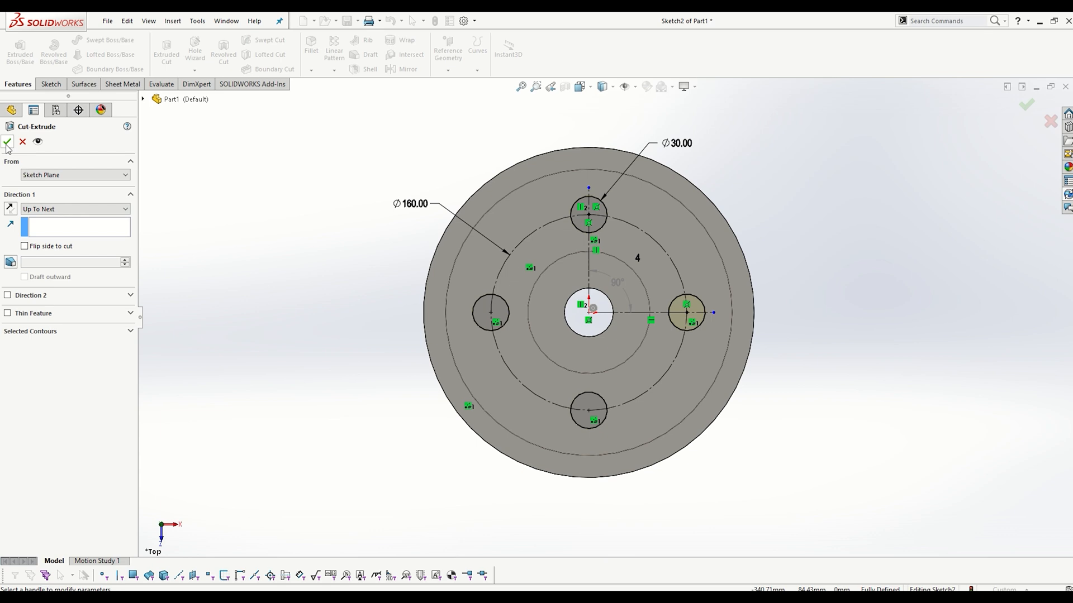
{"action": "left_click", "coordinate": [7, 141]}
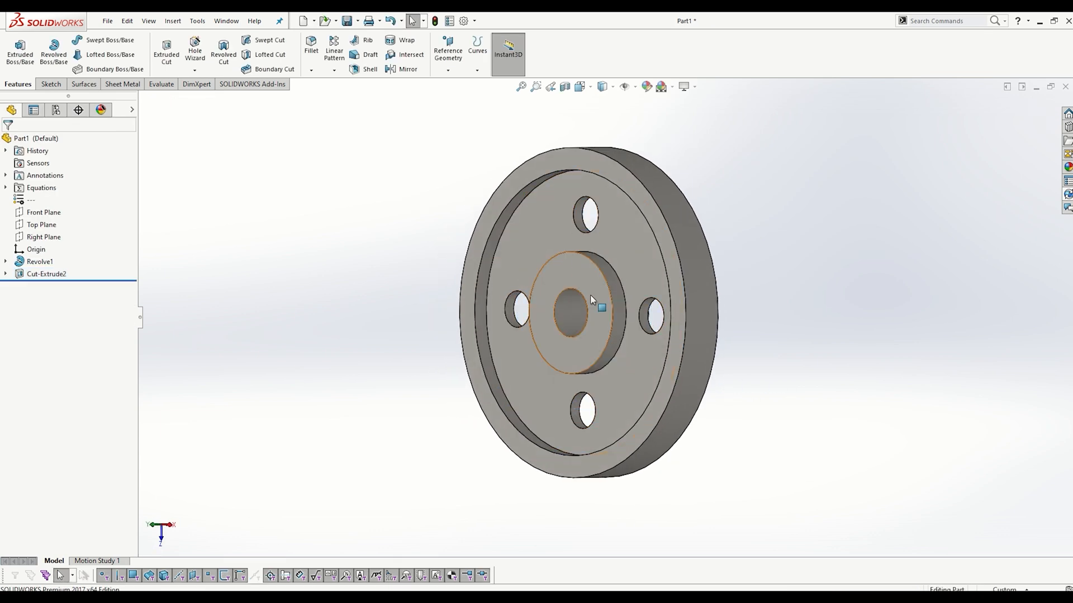
Step: Check the fillet radii in the exercise drawing and select the five rim, recess and hub edges on the wheel's front side for a fillet
{"action": "key", "text": "alt+Tab"}
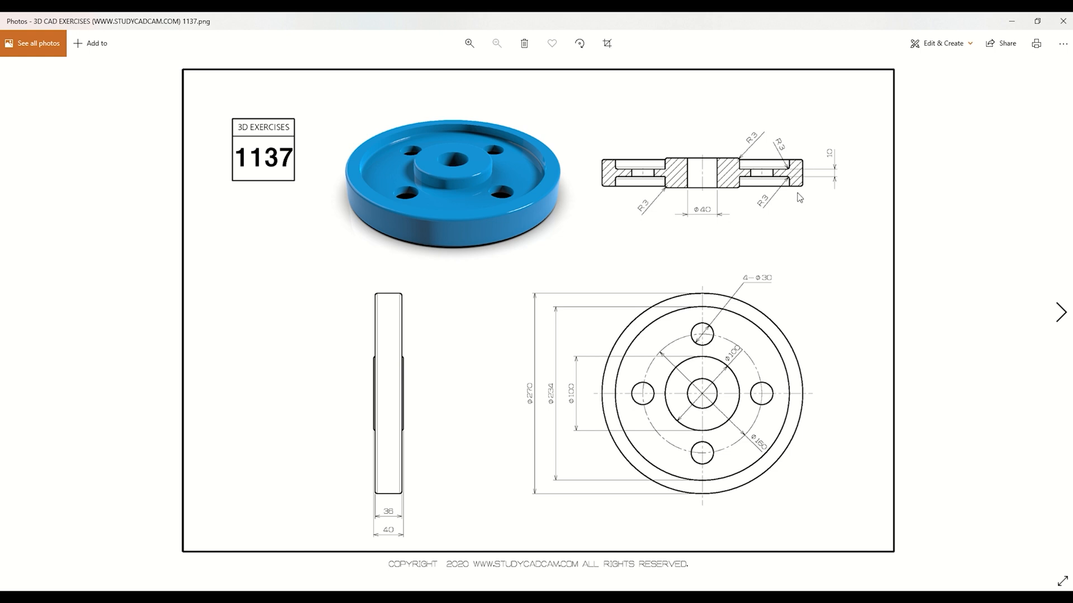
{"action": "left_click", "coordinate": [1010, 22]}
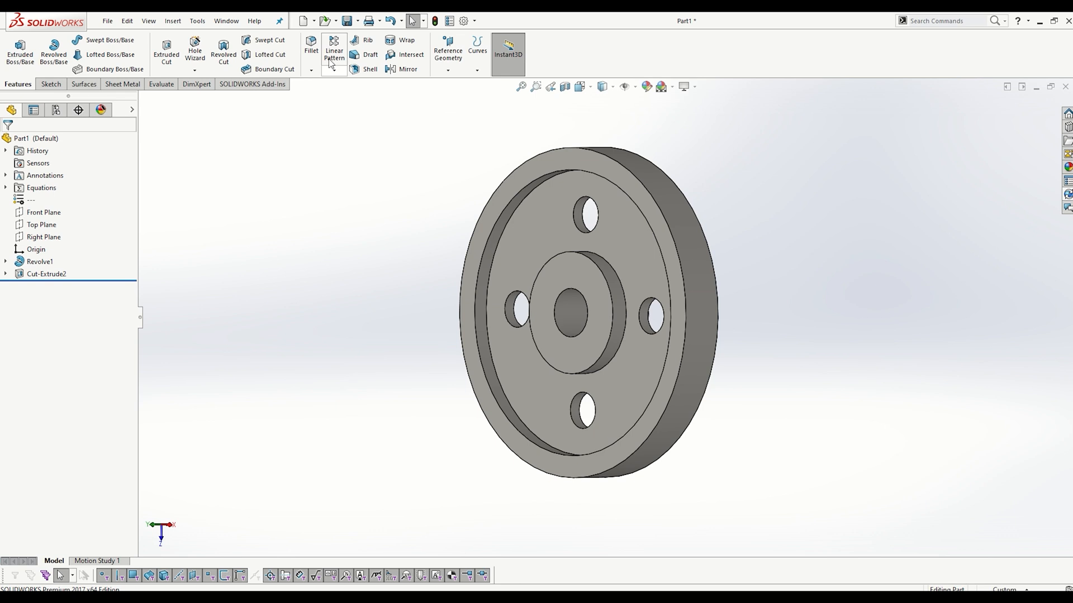
{"action": "left_click", "coordinate": [311, 45]}
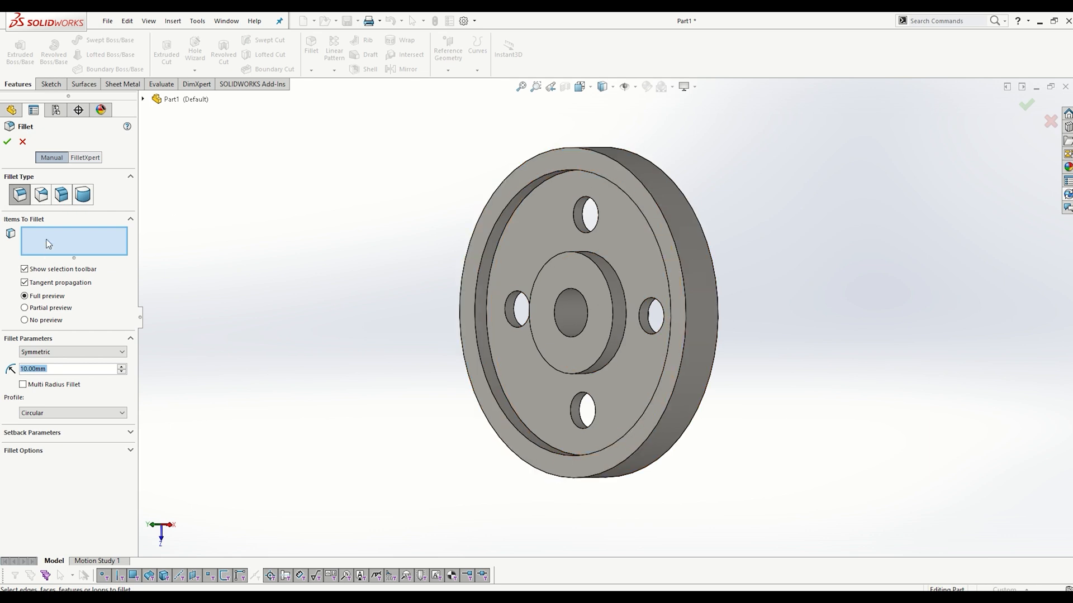
{"action": "left_click", "coordinate": [675, 246]}
{"action": "left_click", "coordinate": [664, 253]}
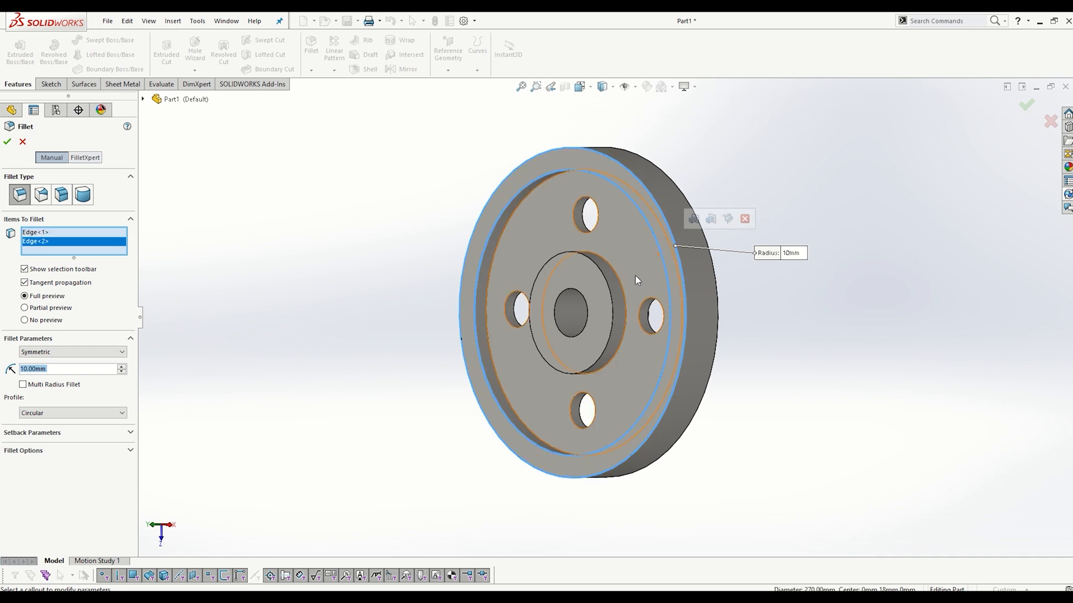
{"action": "left_click", "coordinate": [488, 326]}
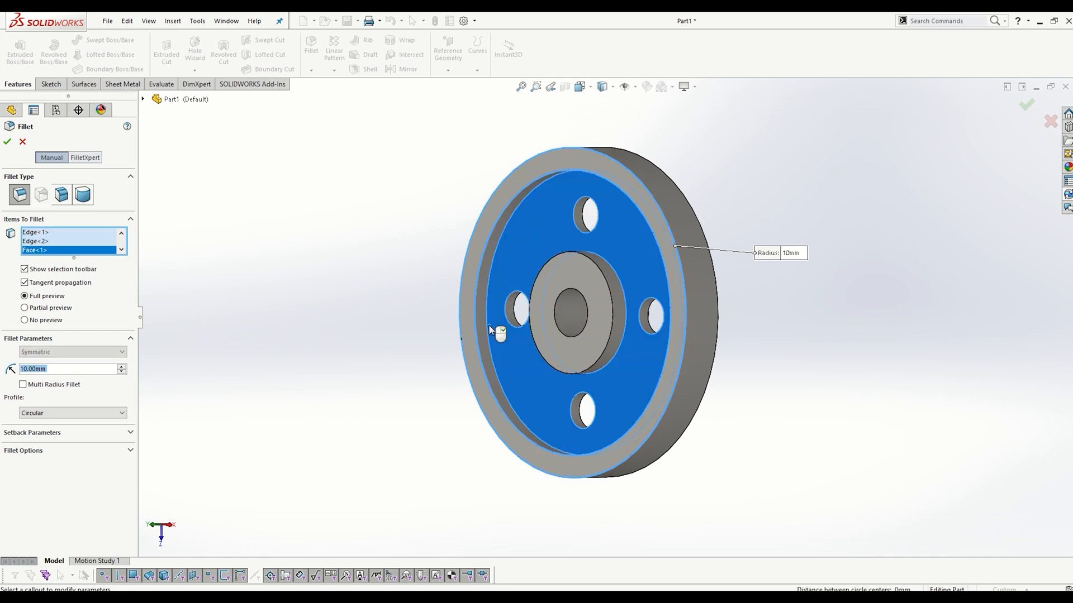
{"action": "left_click", "coordinate": [487, 327]}
{"action": "left_click", "coordinate": [487, 327]}
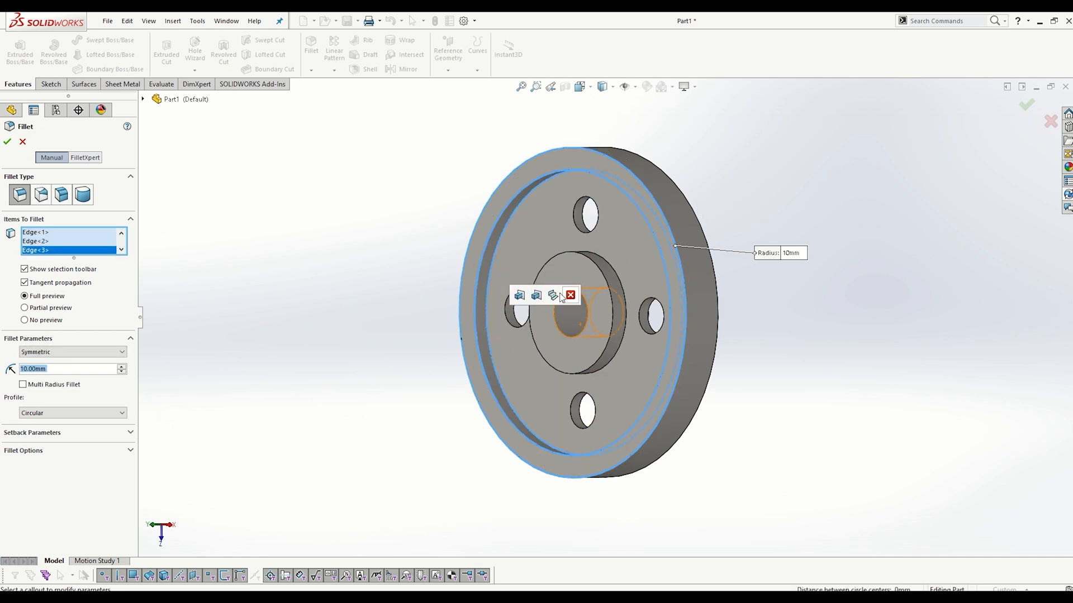
{"action": "left_click", "coordinate": [548, 263]}
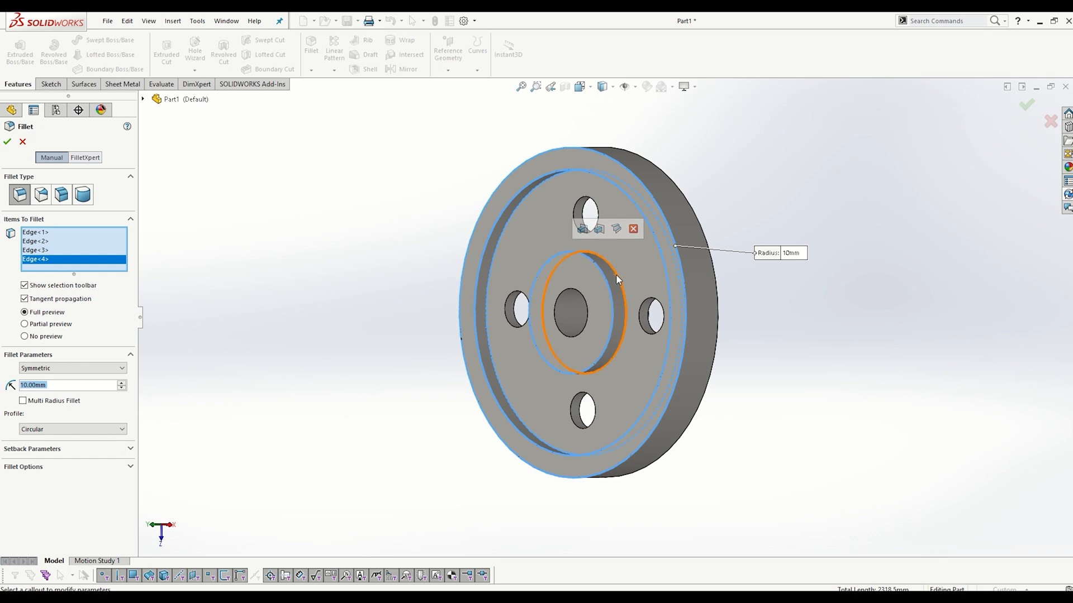
{"action": "left_click", "coordinate": [616, 274]}
Step: Add the rim, recess and hub edges on the wheel's back side to the fillet and apply a 3 mm radius
{"action": "middle_click_drag", "start_coordinate": [645, 370], "coordinate": [552, 311]}
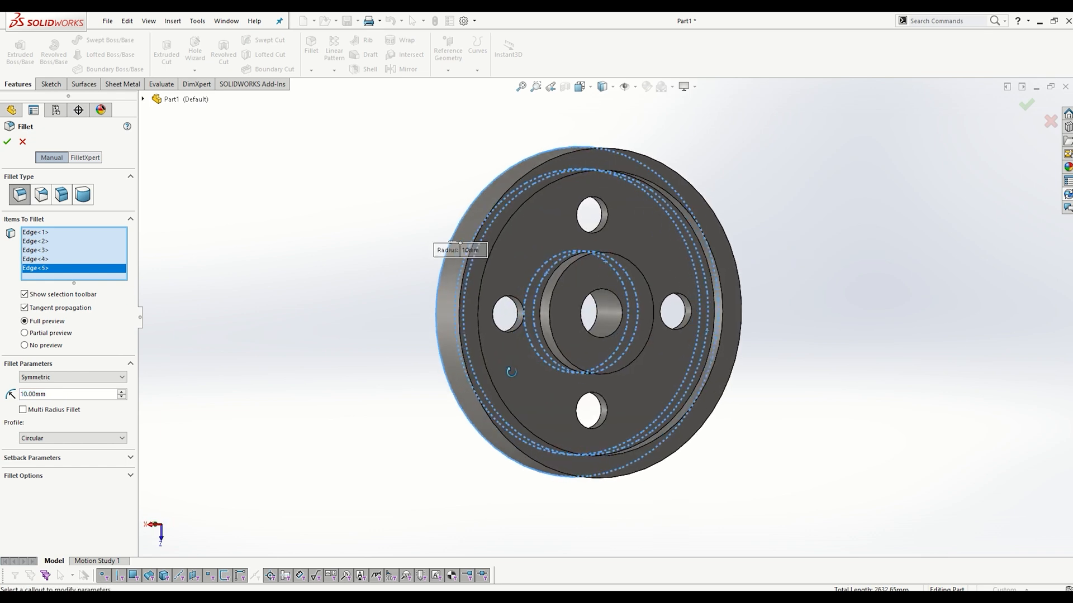
{"action": "left_click", "coordinate": [550, 307]}
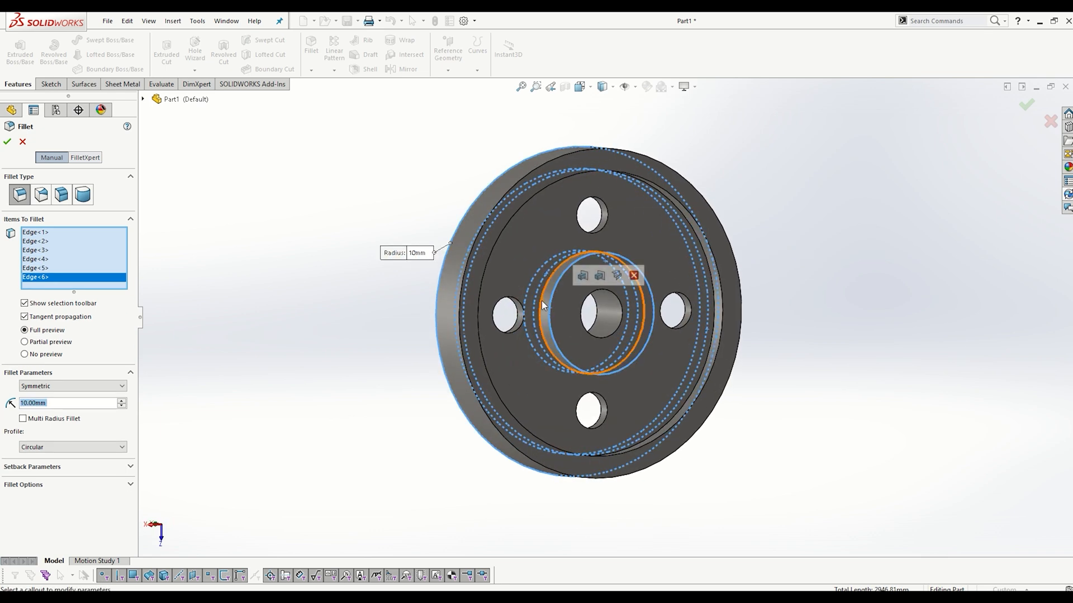
{"action": "left_click", "coordinate": [541, 301]}
{"action": "middle_click_drag", "start_coordinate": [542, 301], "coordinate": [462, 412]}
{"action": "left_click", "coordinate": [476, 295]}
{"action": "left_click", "coordinate": [453, 407]}
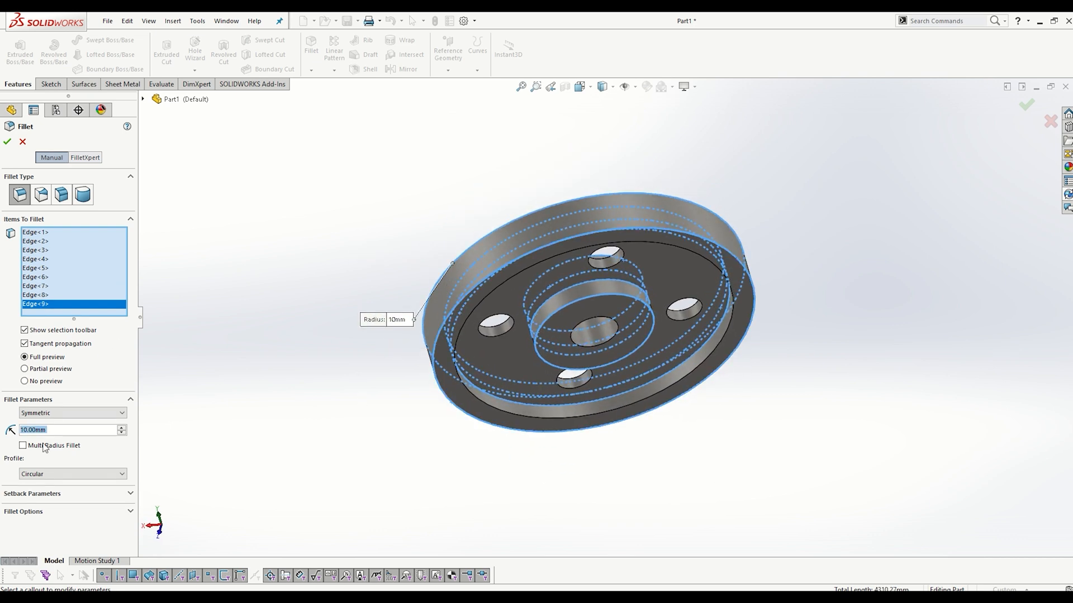
{"action": "type", "text": "3"}
{"action": "key", "text": "Return"}
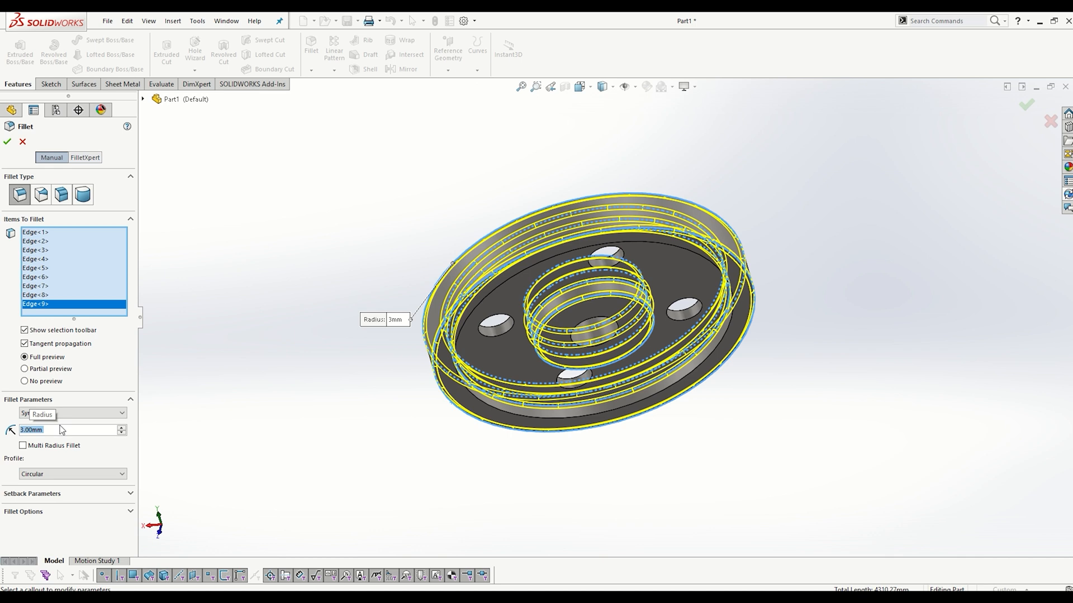
{"action": "left_click", "coordinate": [8, 142]}
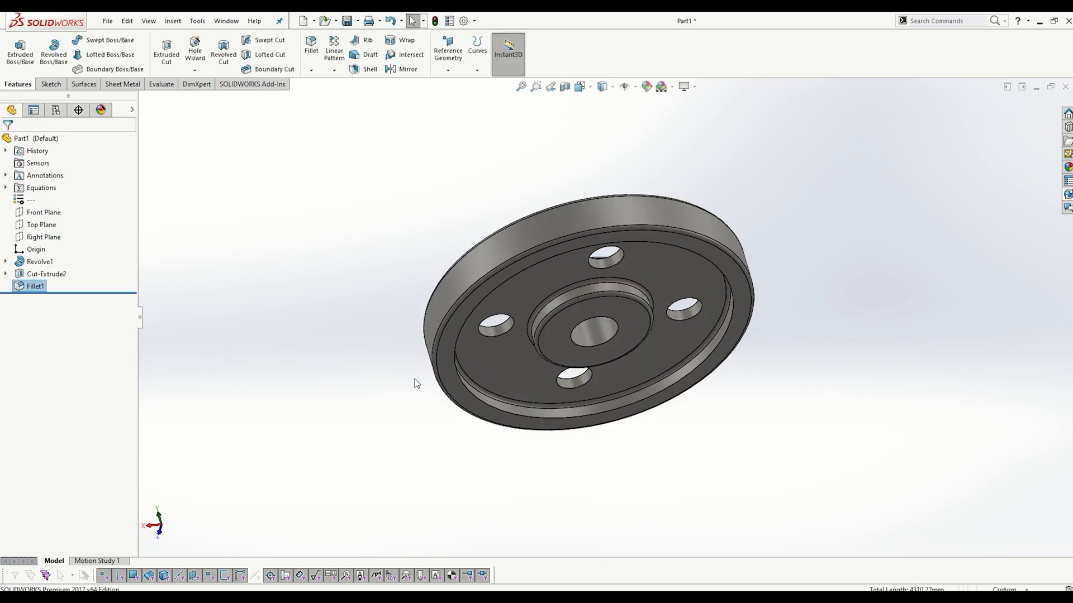
Step: Display the revolve feature's dimensions in isometric view and bring its 360-degree angle handle closer to the wheel
{"action": "middle_click_drag", "start_coordinate": [633, 417], "coordinate": [619, 212]}
{"action": "key", "text": "ctrl+7"}
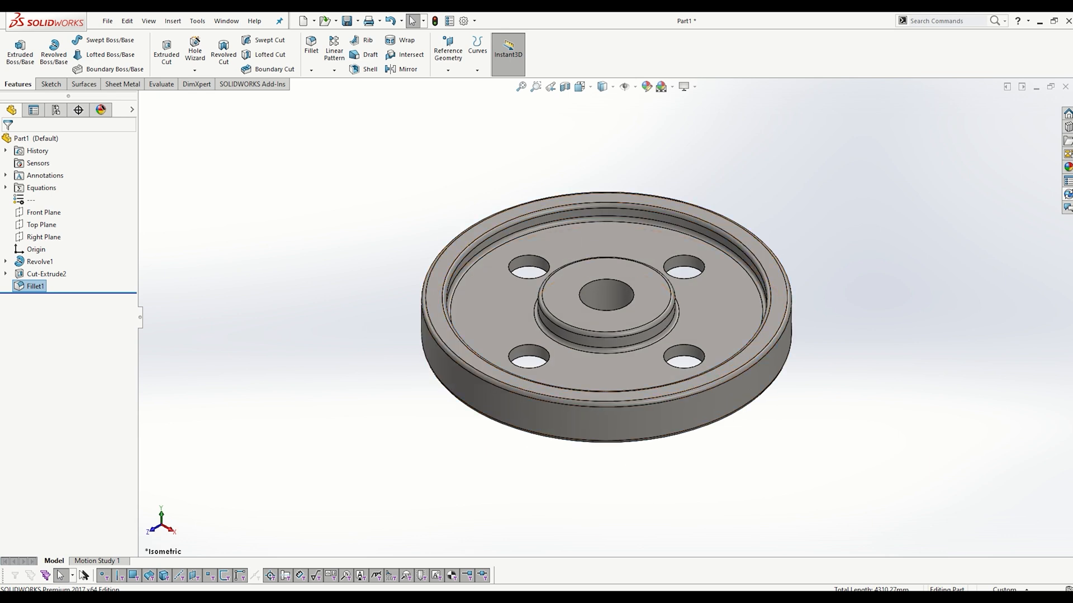
{"action": "mouse_move", "coordinate": [399, 599]}
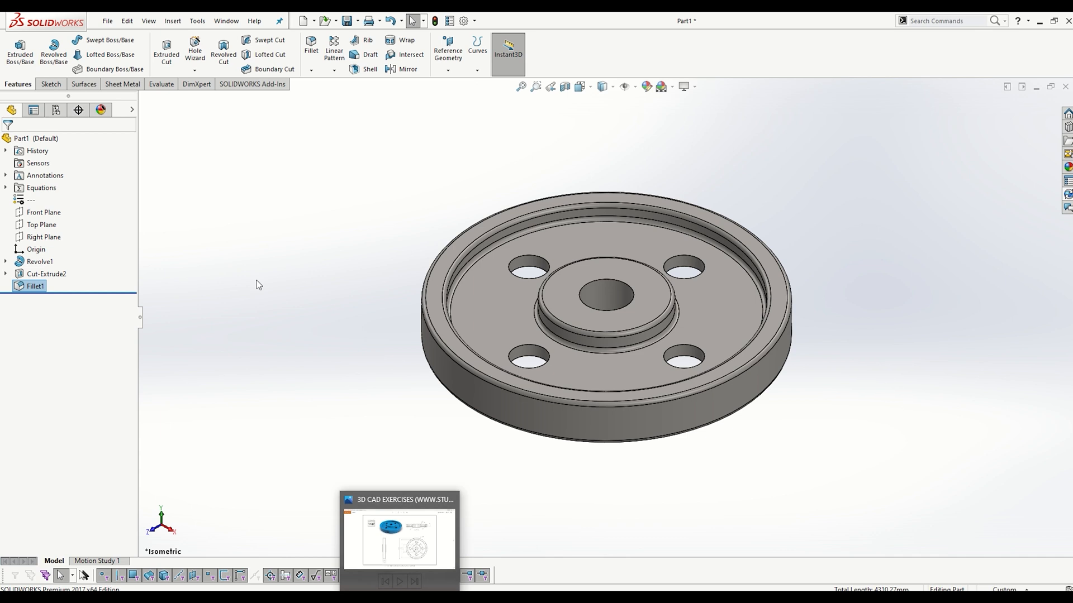
{"action": "left_click", "coordinate": [39, 261]}
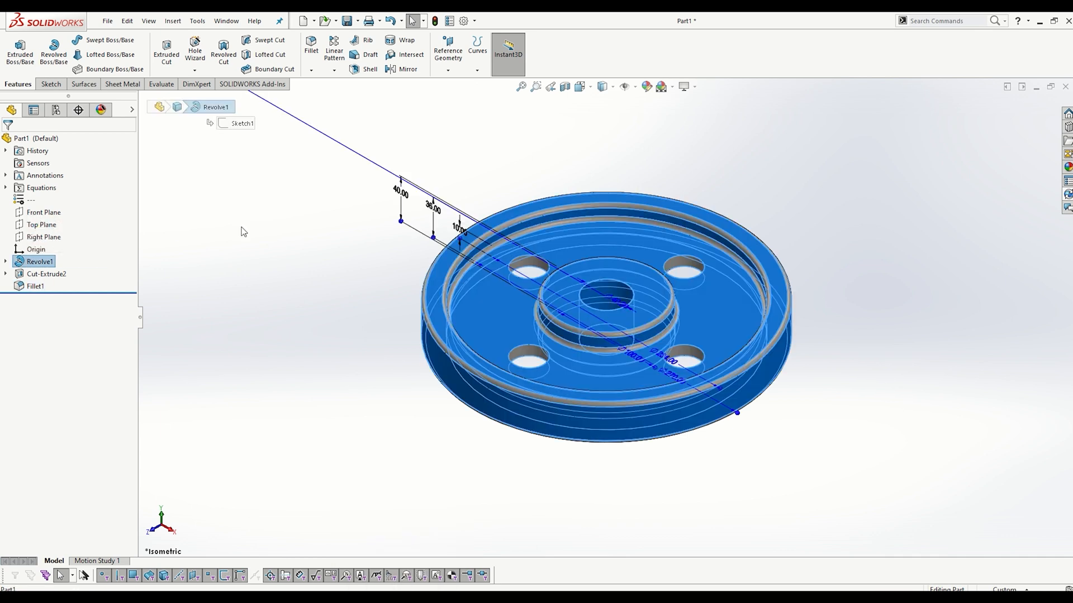
{"action": "scroll", "coordinate": [366, 251], "scroll_direction": "up", "scroll_amount": 6}
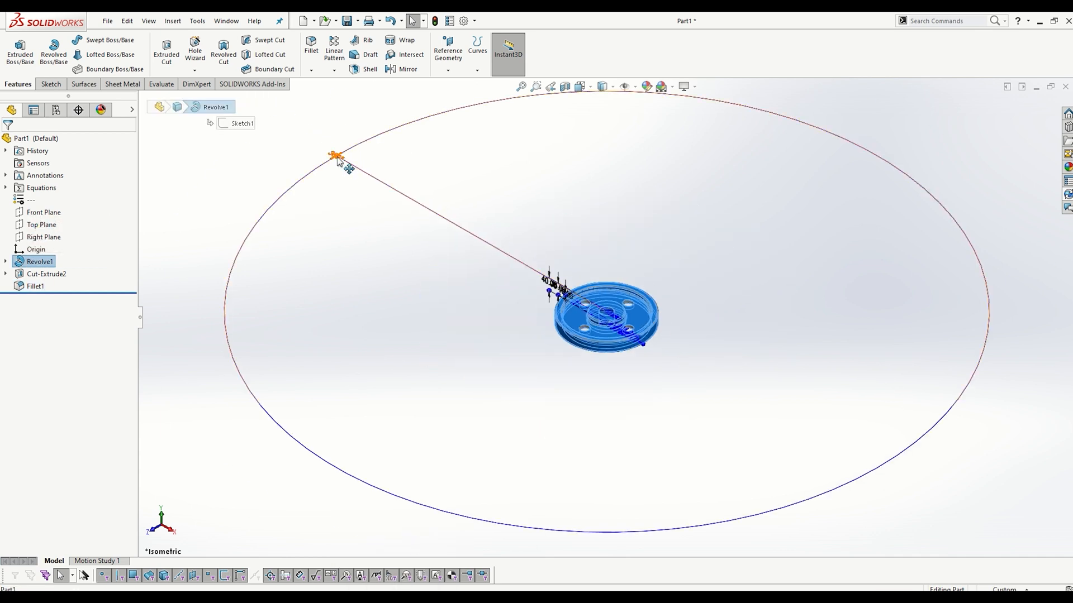
{"action": "mouse_move", "coordinate": [347, 168]}
{"action": "left_mouse_down"}
{"action": "mouse_move", "coordinate": [366, 185]}
{"action": "mouse_move", "coordinate": [322, 160]}
{"action": "mouse_move", "coordinate": [376, 172]}
{"action": "mouse_move", "coordinate": [527, 287]}
{"action": "left_mouse_up"}
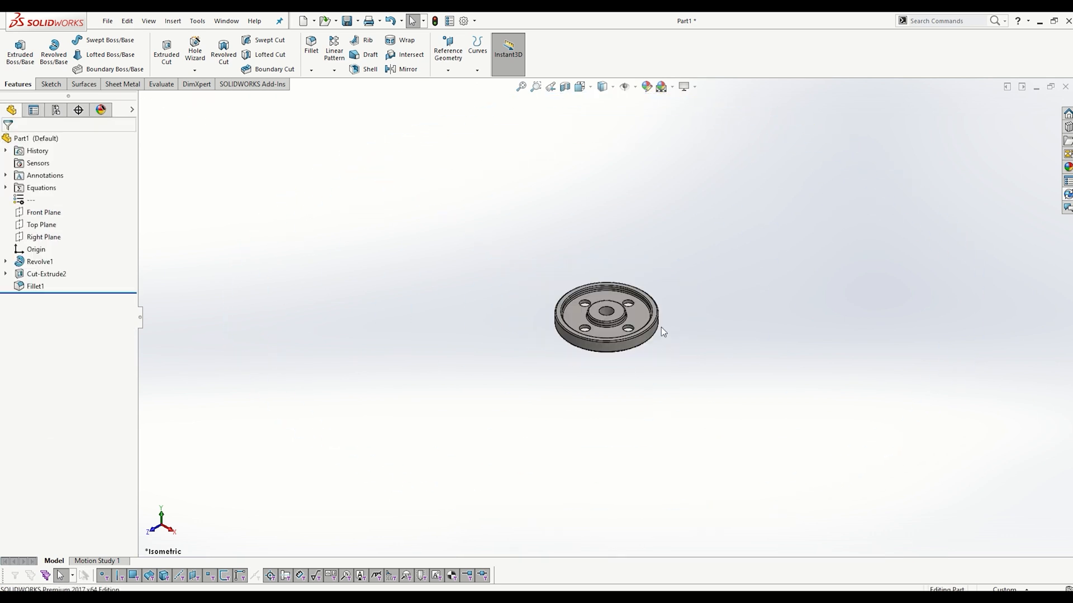
{"action": "scroll", "coordinate": [663, 333], "scroll_direction": "down", "scroll_amount": 6}
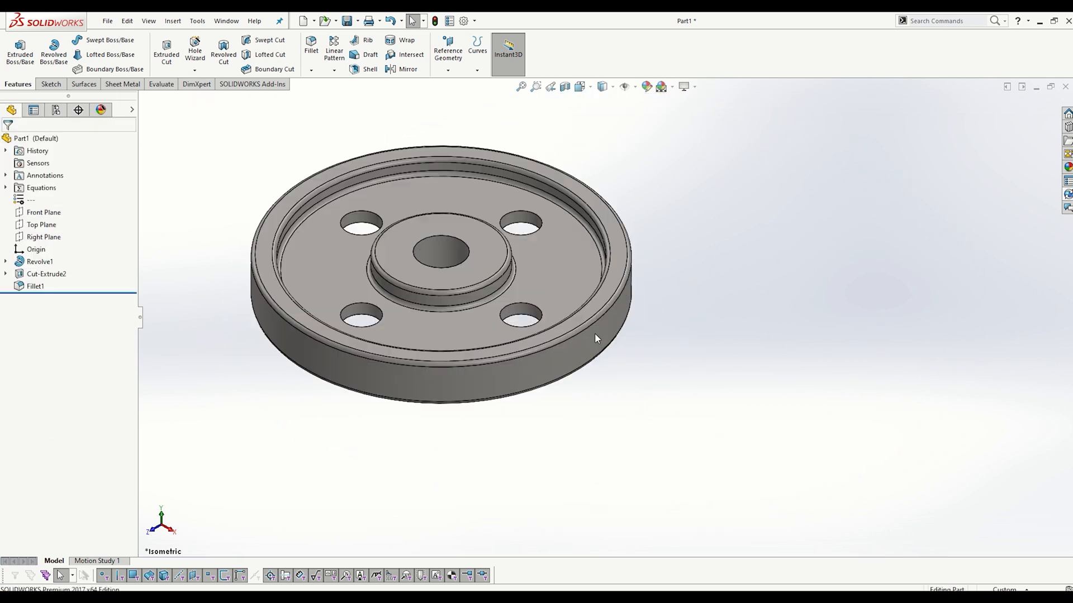
Step: Expand the revolve feature to show its sketch, and examine its angle, height and diameter dimensions on the model
{"action": "left_click", "coordinate": [30, 263]}
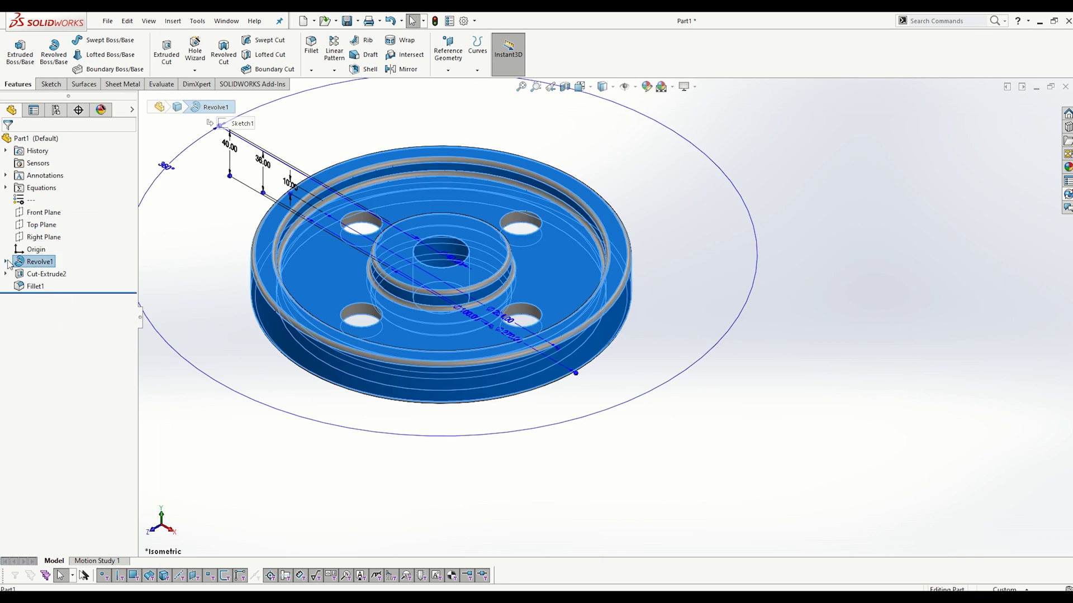
{"action": "left_click", "coordinate": [7, 261]}
{"action": "scroll", "coordinate": [410, 245], "scroll_direction": "up", "scroll_amount": 2}
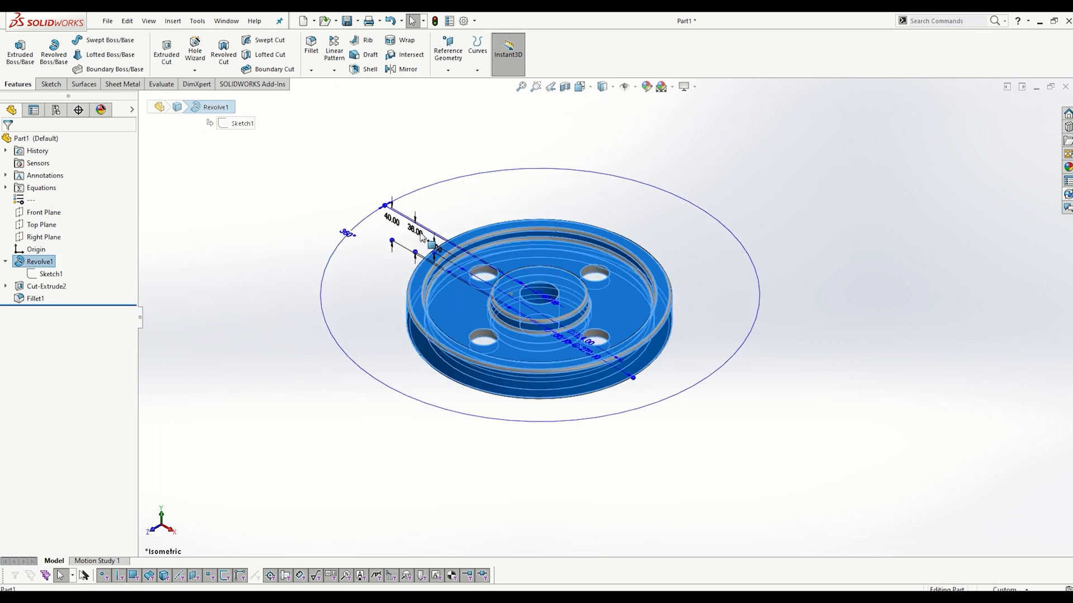
{"action": "scroll", "coordinate": [411, 247], "scroll_direction": "down", "scroll_amount": 2}
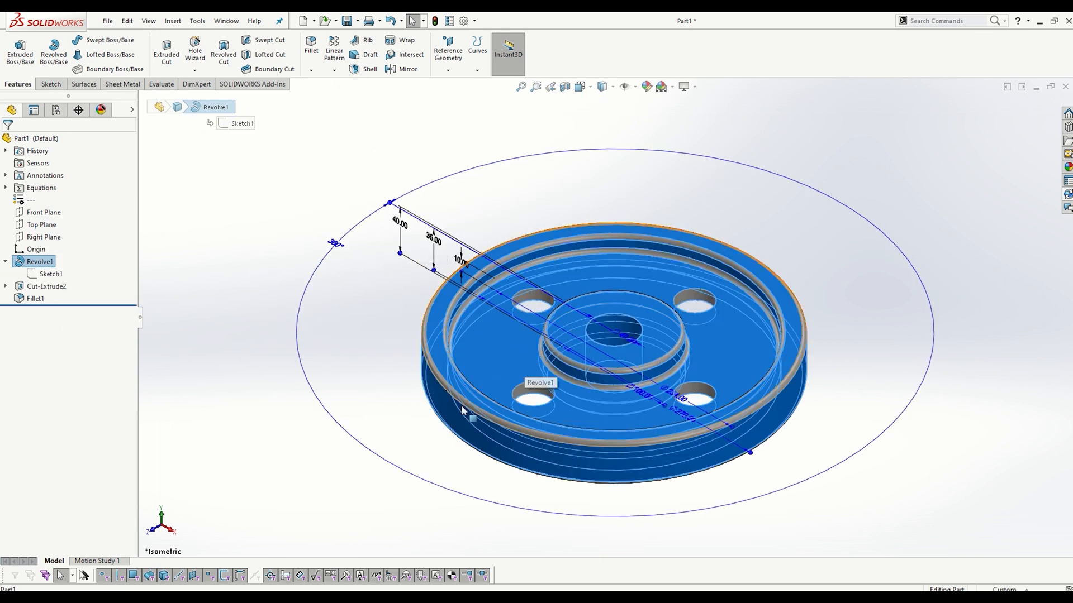
{"action": "middle_click_drag", "start_coordinate": [527, 372], "coordinate": [490, 468]}
{"action": "left_click", "coordinate": [166, 208]}
{"action": "key", "text": "ctrl+7"}
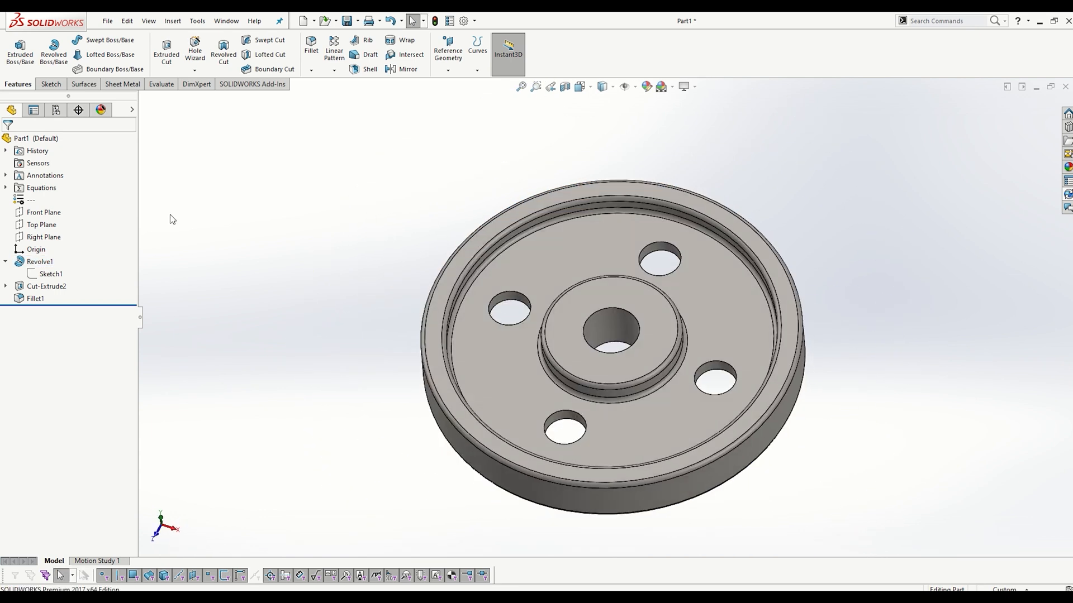
{"action": "left_click", "coordinate": [36, 263]}
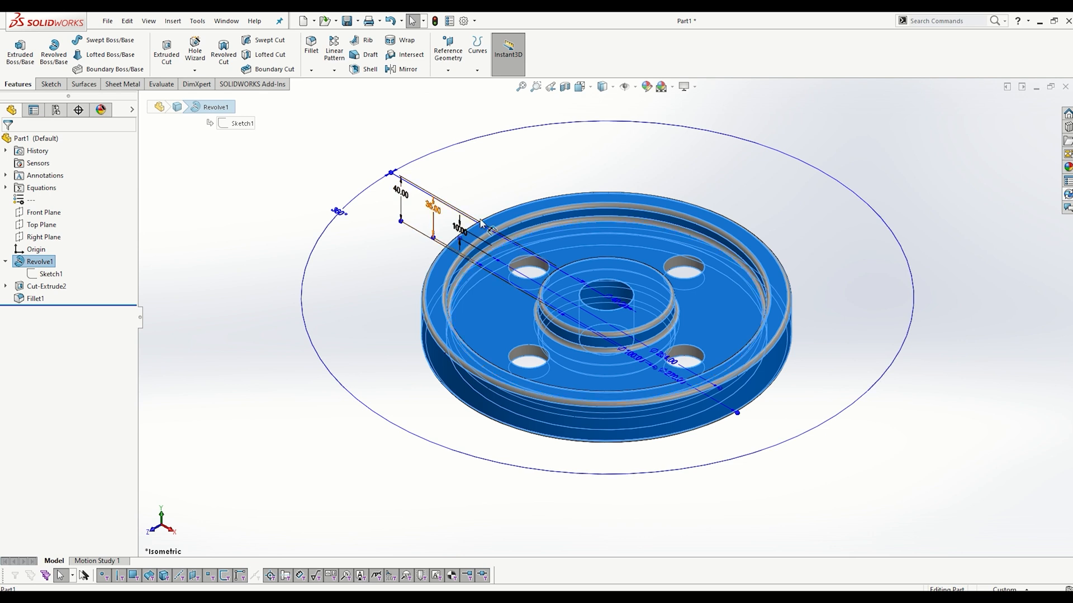
{"action": "scroll", "coordinate": [481, 223], "scroll_direction": "down", "scroll_amount": 2}
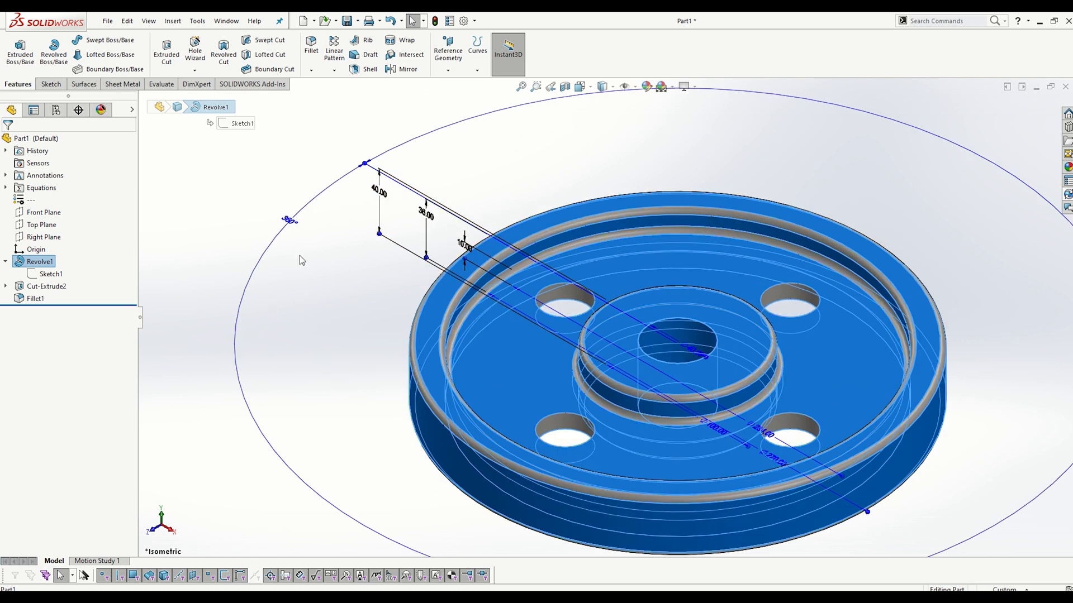
Step: Examine the revolve sketch's dimensions on the wheel and compare the model with the exercise drawing in Photos
{"action": "left_click", "coordinate": [47, 275]}
{"action": "scroll", "coordinate": [688, 360], "scroll_direction": "down", "scroll_amount": 2}
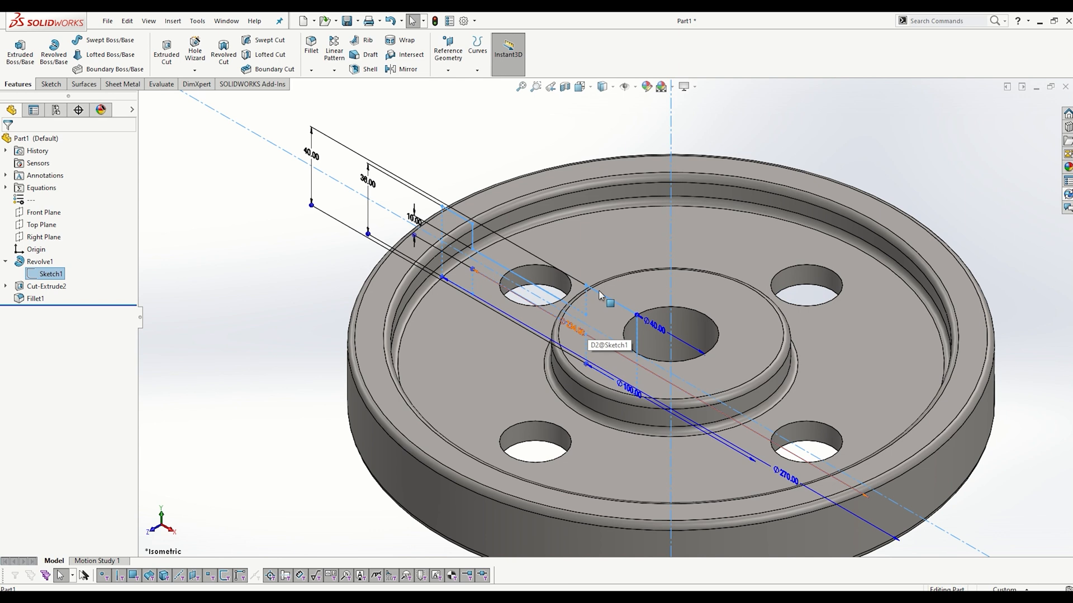
{"action": "left_click", "coordinate": [34, 275]}
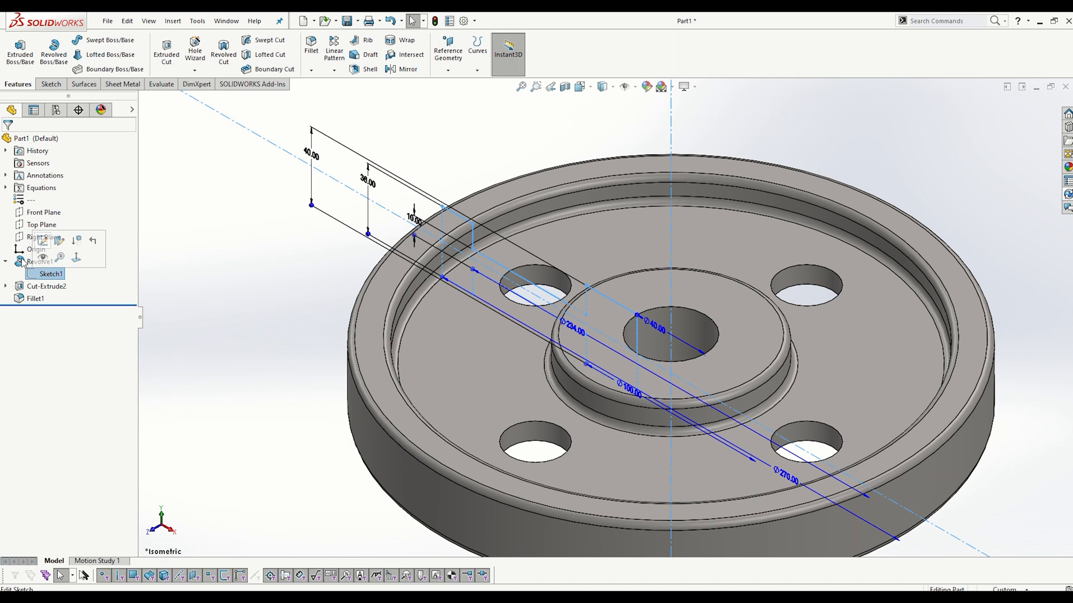
{"action": "left_click", "coordinate": [239, 264]}
{"action": "scroll", "coordinate": [592, 322], "scroll_direction": "up", "scroll_amount": 4}
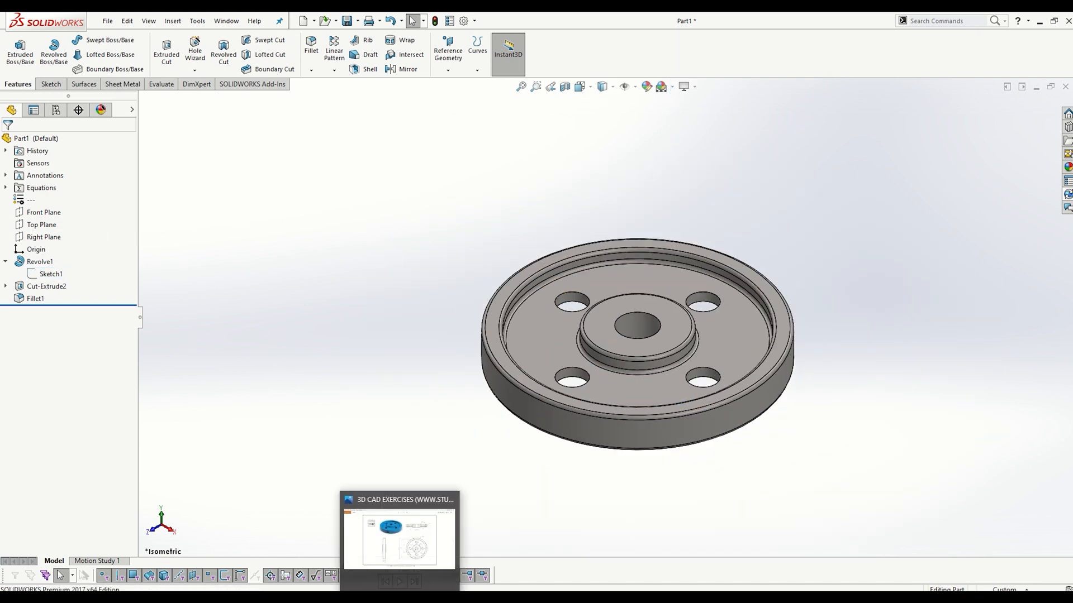
{"action": "left_click", "coordinate": [400, 597]}
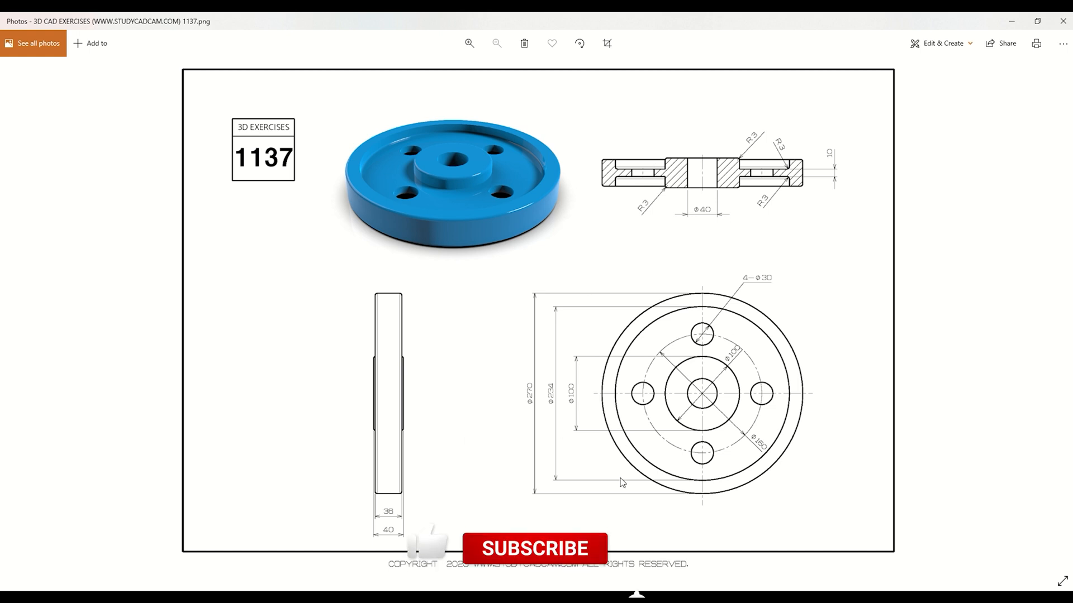
{"action": "left_click", "coordinate": [1011, 21]}
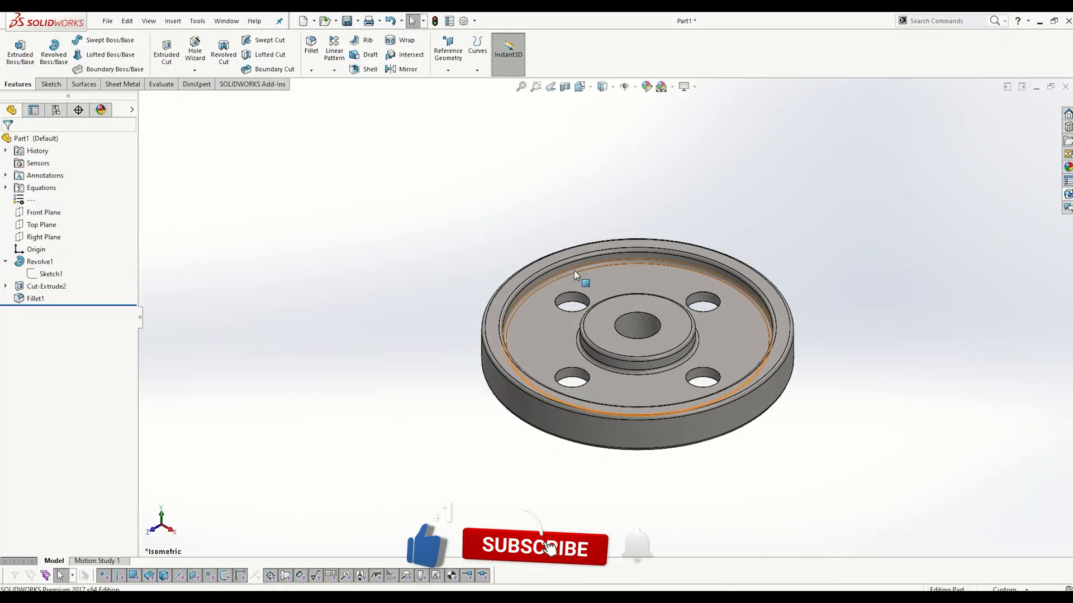
Step: Section the wheel along the Front Plane and examine the cut profile in front view
{"action": "left_click", "coordinate": [565, 87]}
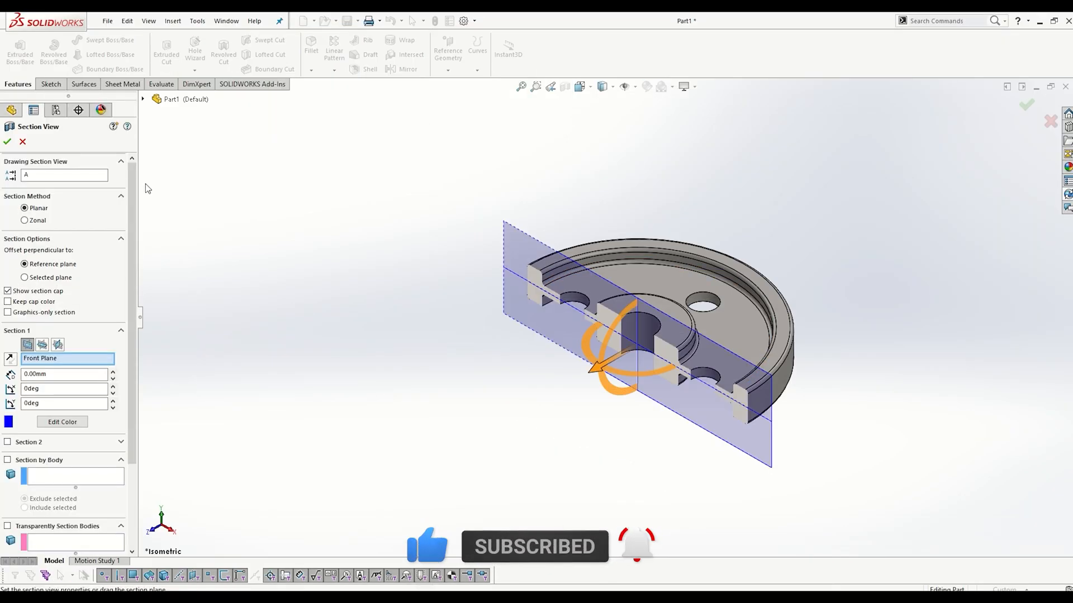
{"action": "left_click", "coordinate": [8, 142]}
{"action": "key", "text": "ctrl+1"}
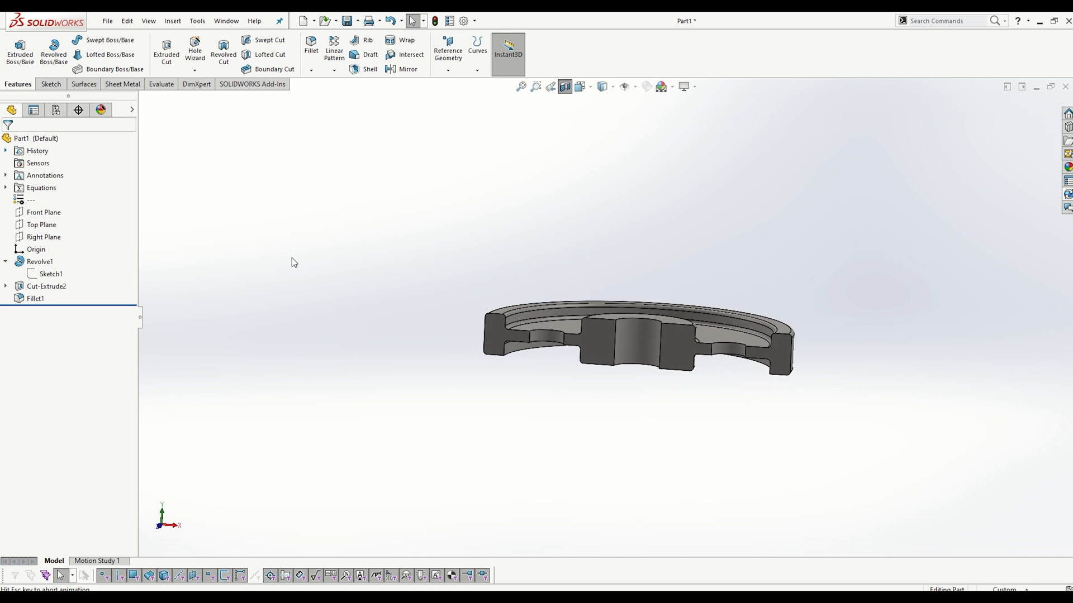
{"action": "scroll", "coordinate": [732, 332], "scroll_direction": "down", "scroll_amount": 2}
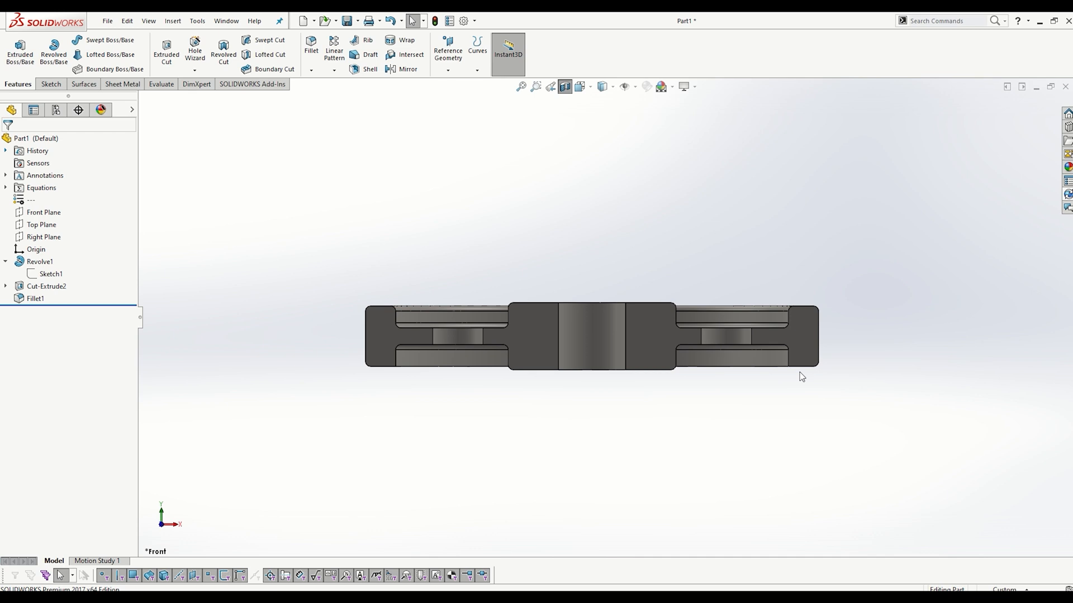
{"action": "scroll", "coordinate": [677, 311], "scroll_direction": "down", "scroll_amount": 2}
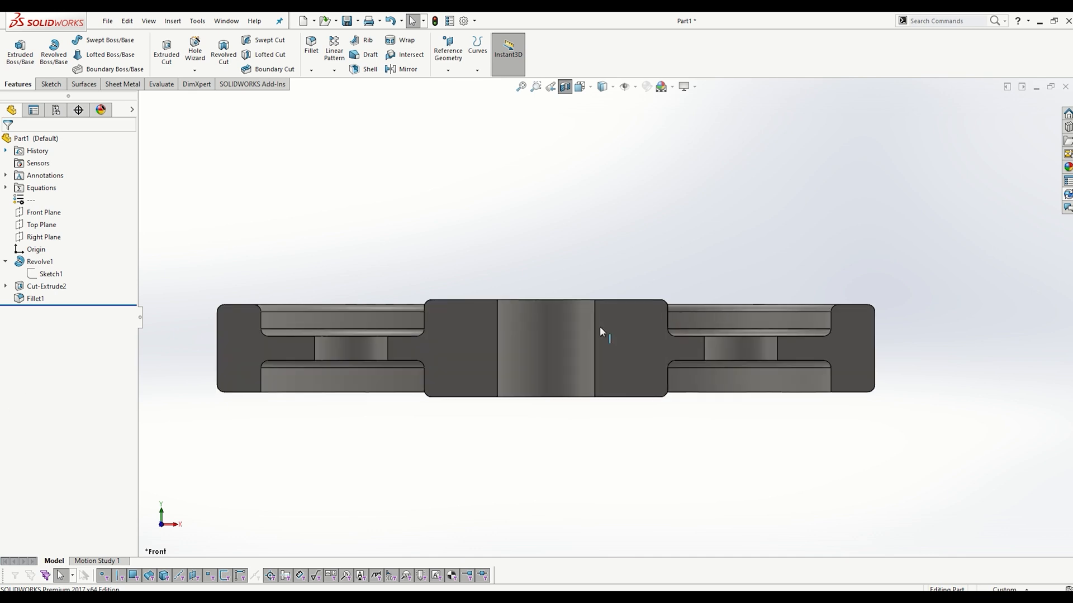
Step: Display the revolve sketch's dimensions on the section and space out the 234, 100 and 270 mm diameter dimensions below the profile
{"action": "double_click", "coordinate": [427, 353]}
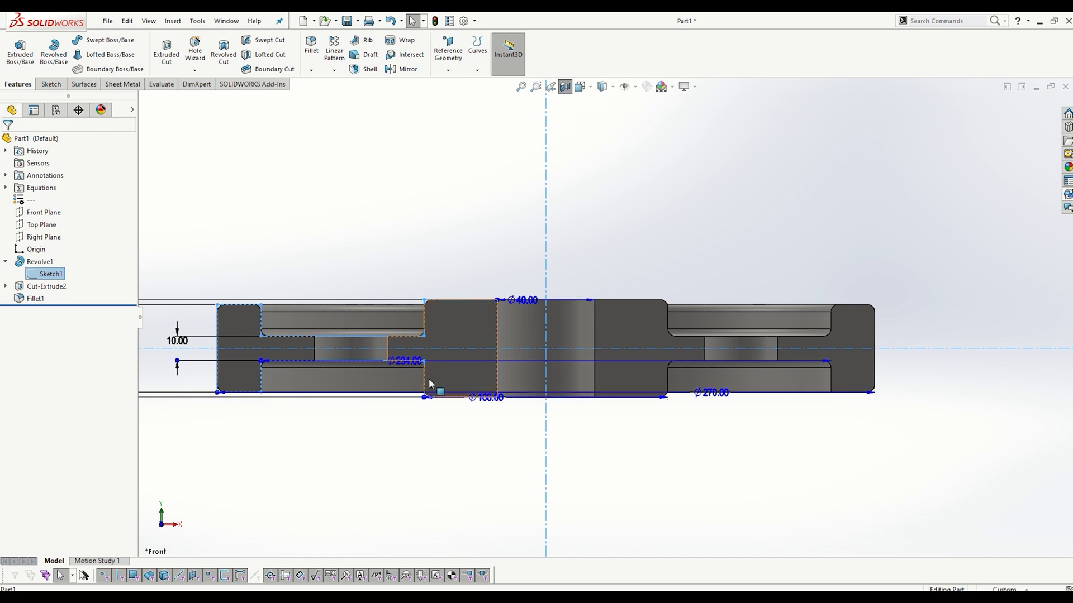
{"action": "mouse_move", "coordinate": [402, 366]}
{"action": "left_mouse_down"}
{"action": "mouse_move", "coordinate": [402, 508]}
{"action": "mouse_move", "coordinate": [484, 449]}
{"action": "left_mouse_up"}
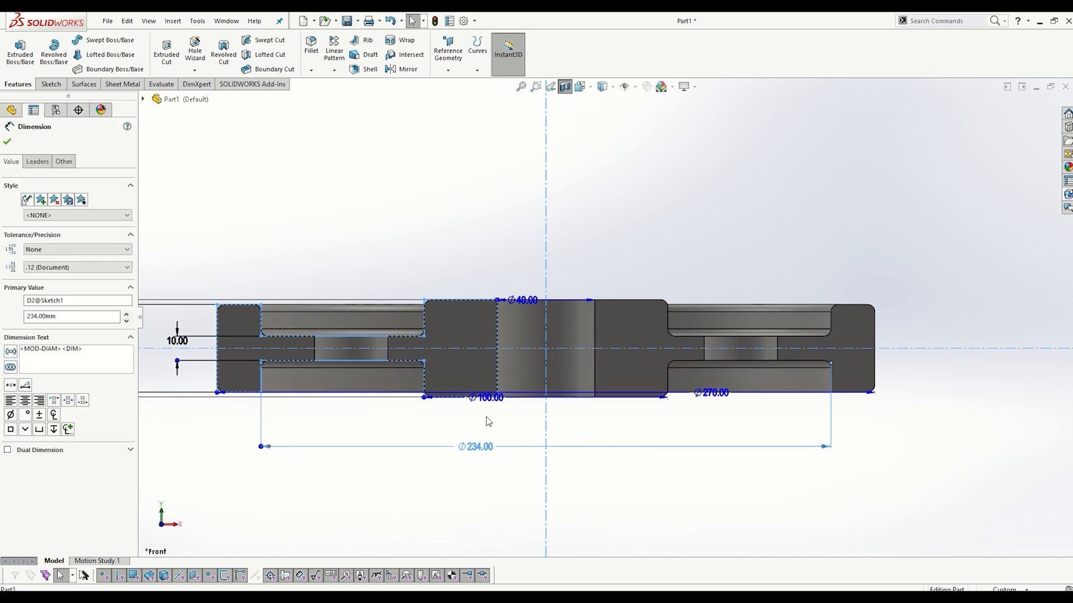
{"action": "left_click_drag", "start_coordinate": [489, 398], "coordinate": [513, 416]}
{"action": "left_click_drag", "start_coordinate": [716, 402], "coordinate": [576, 475]}
{"action": "left_click", "coordinate": [656, 526]}
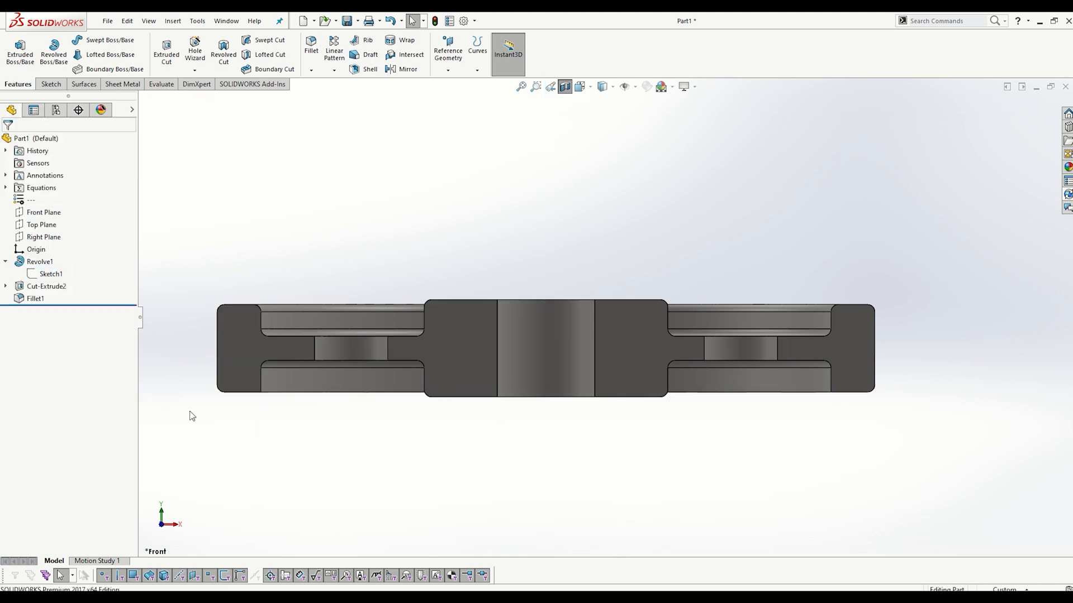
Step: Inspect the whole unsectioned wheel edge-on and in isometric view, and compare it with the exercise drawing in Photos
{"action": "key", "text": "ctrl+7"}
{"action": "left_click", "coordinate": [566, 87]}
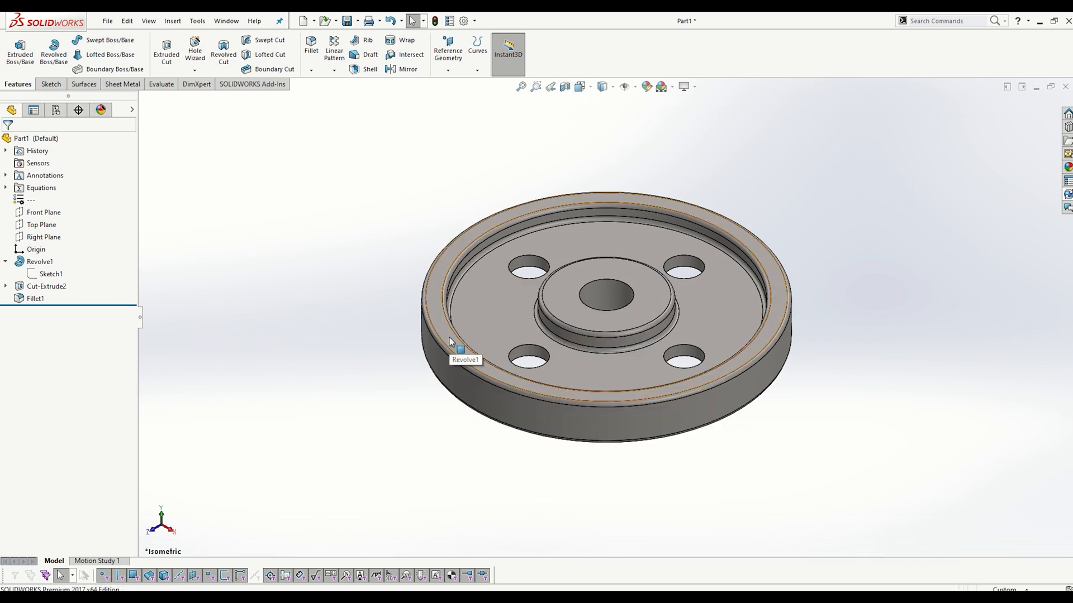
{"action": "middle_click_drag", "start_coordinate": [450, 341], "coordinate": [478, 260]}
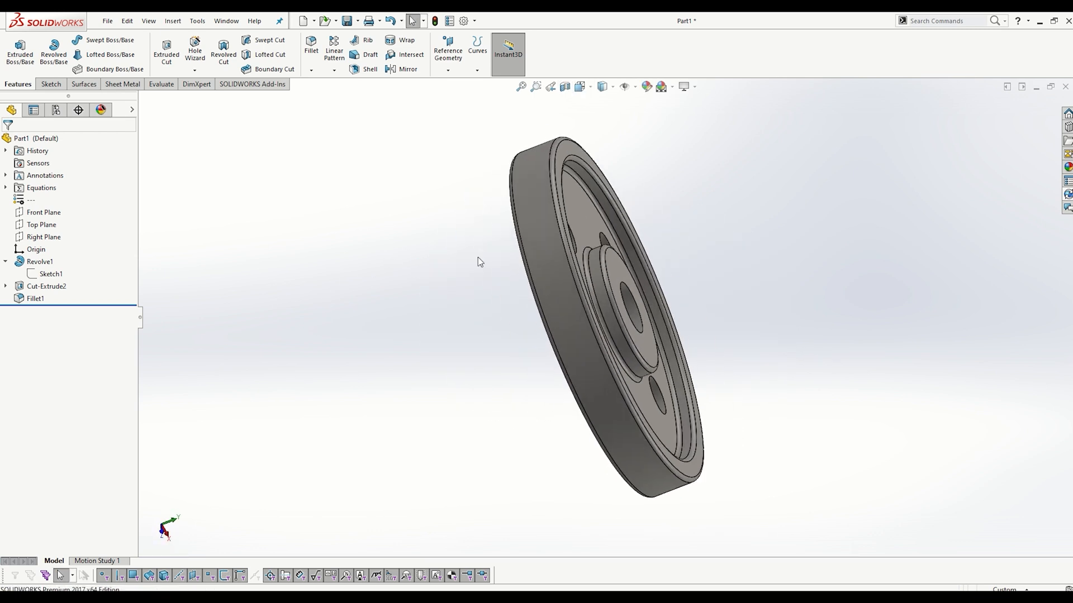
{"action": "key", "text": "ctrl+8"}
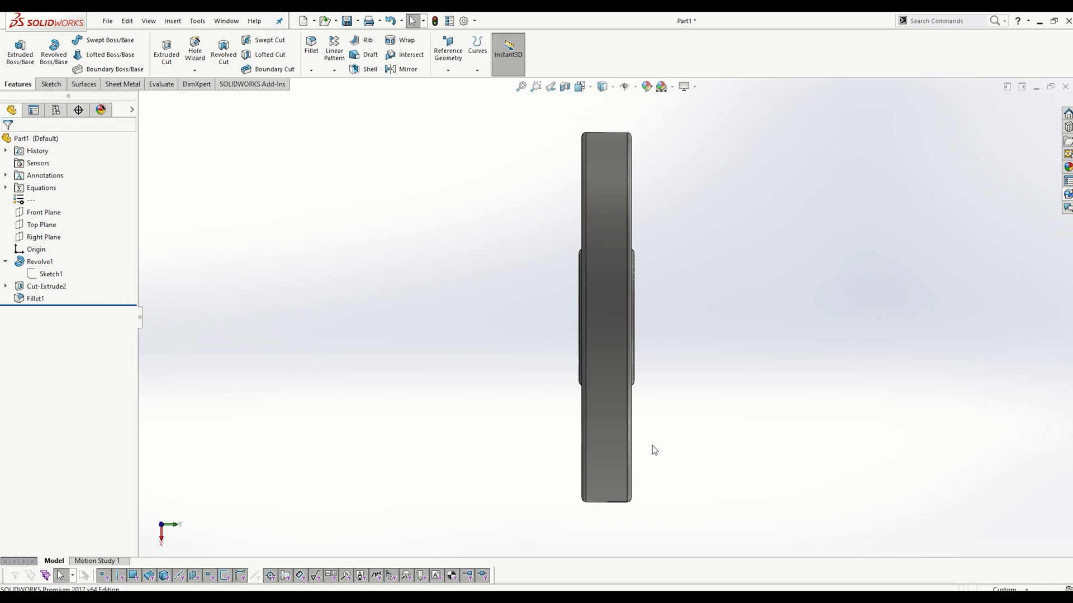
{"action": "key", "text": "ctrl+7"}
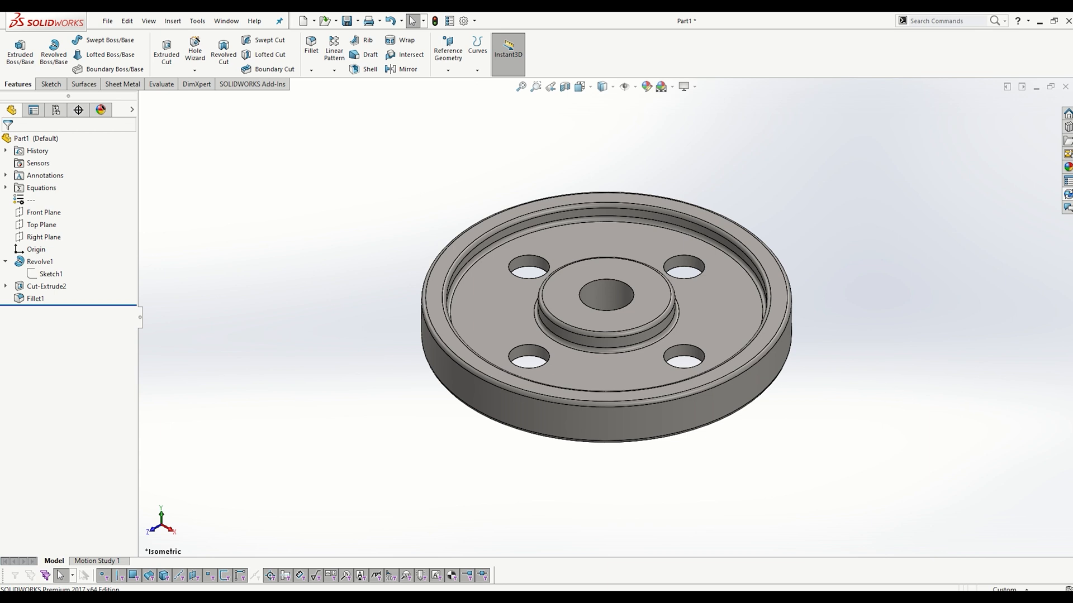
{"action": "key", "text": "alt+Tab"}
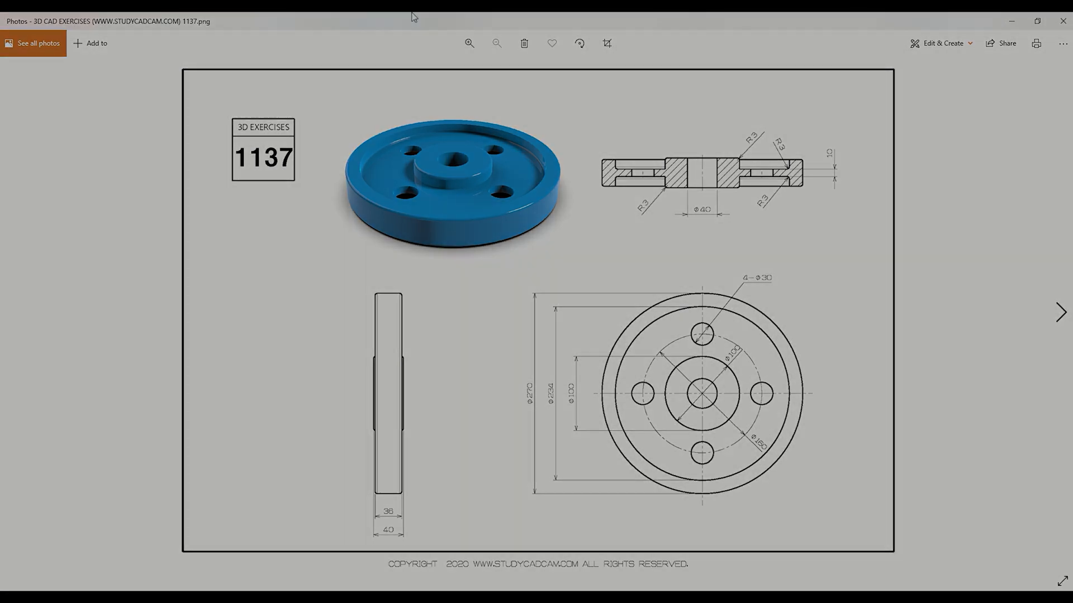
{"action": "mouse_move", "coordinate": [414, 13]}
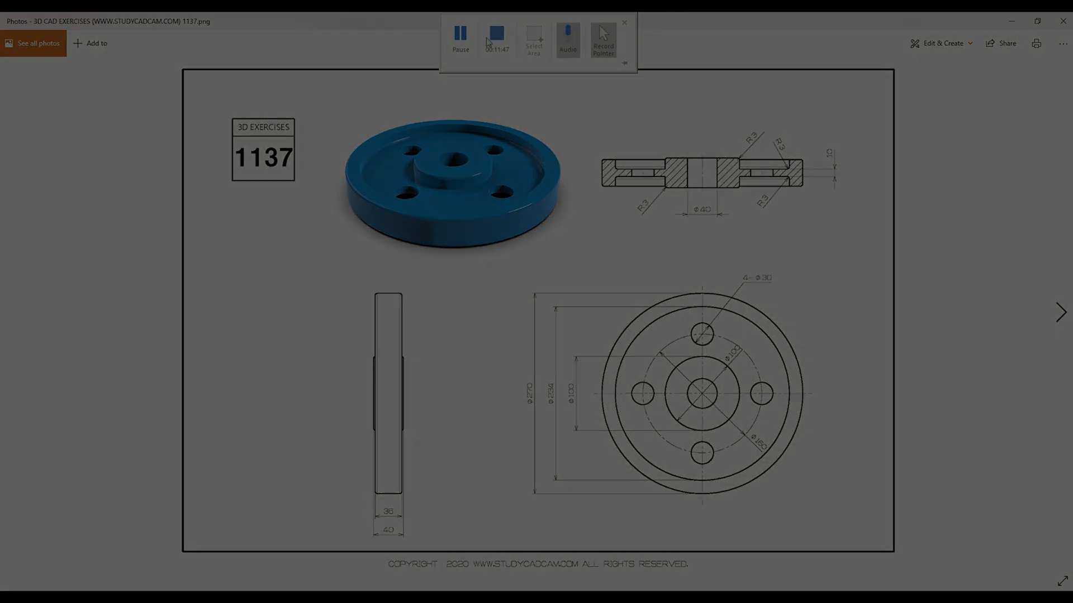